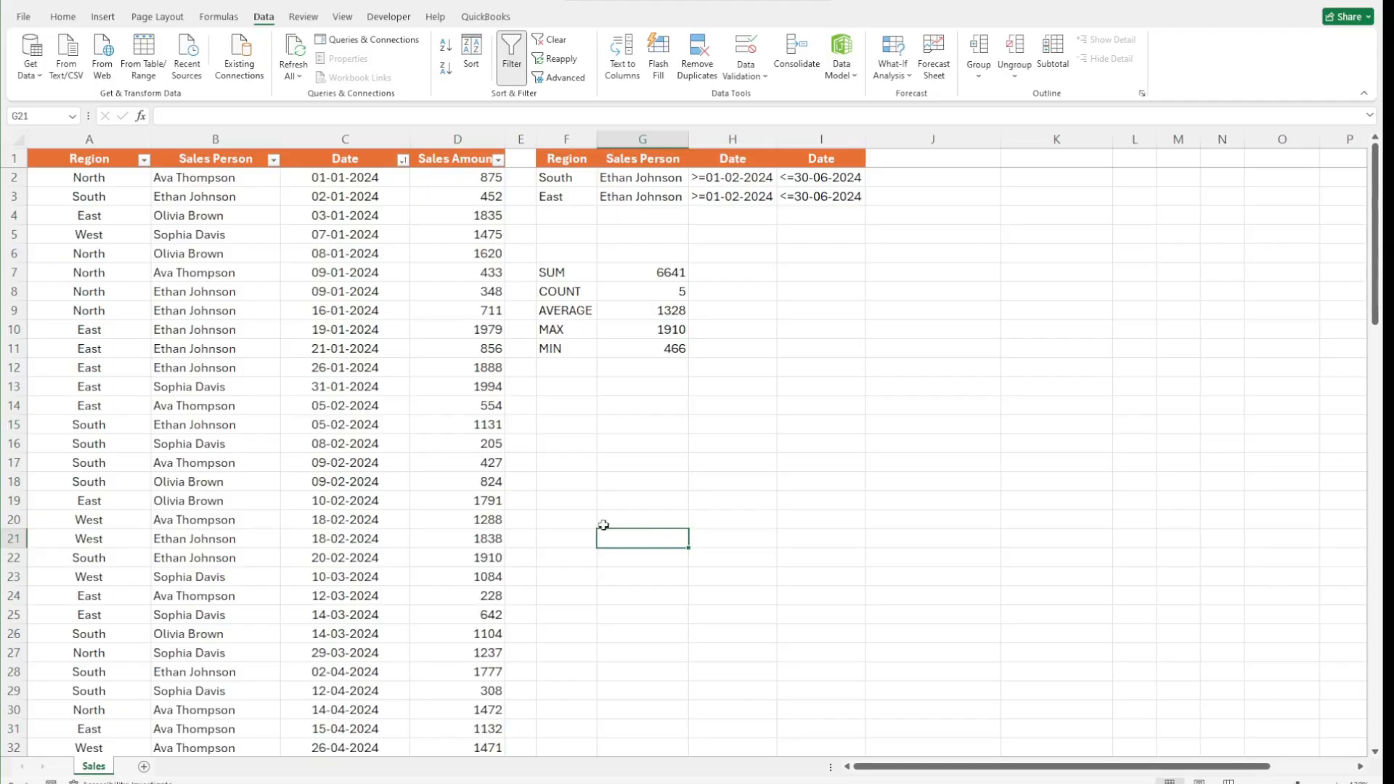
pyautogui.scroll(-3, 601, 525)
pyautogui.scroll(3, 603, 522)
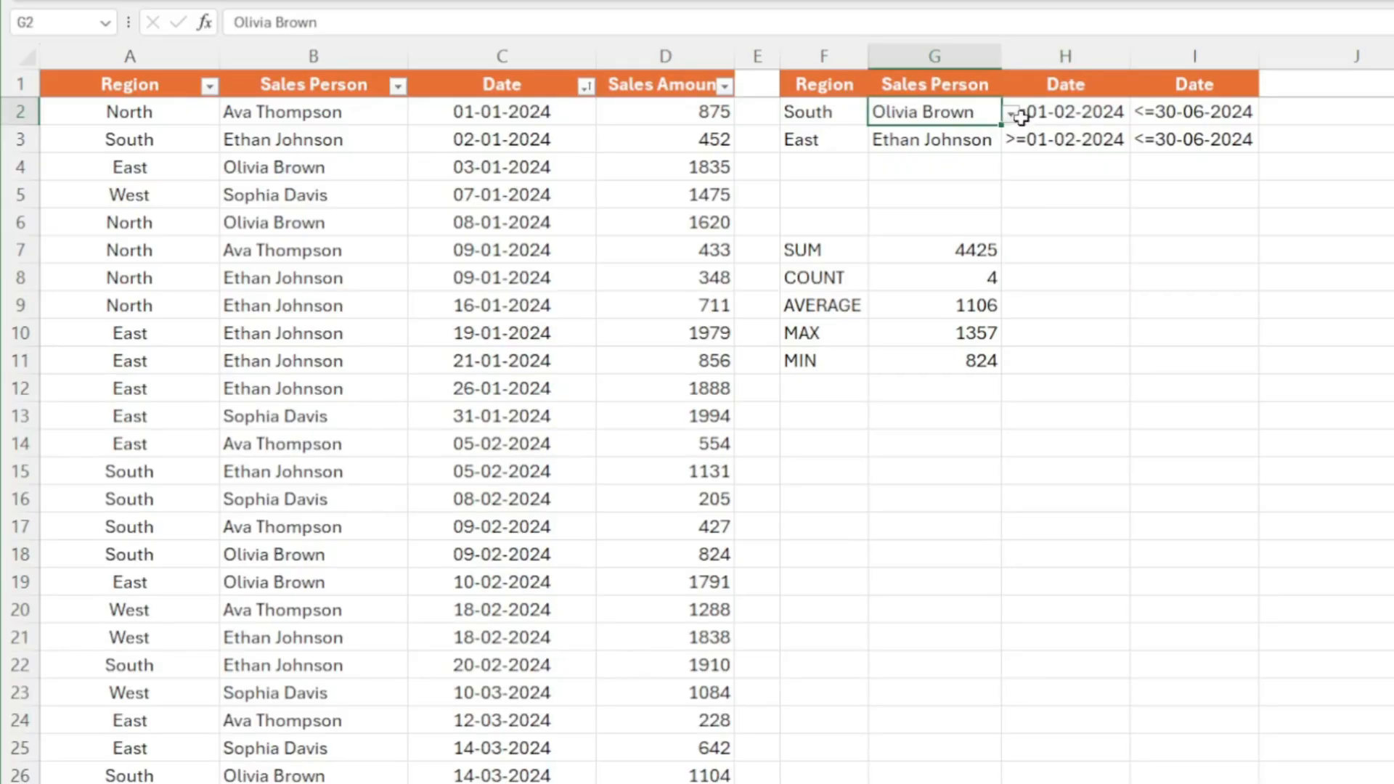
pyautogui.click(962, 138)
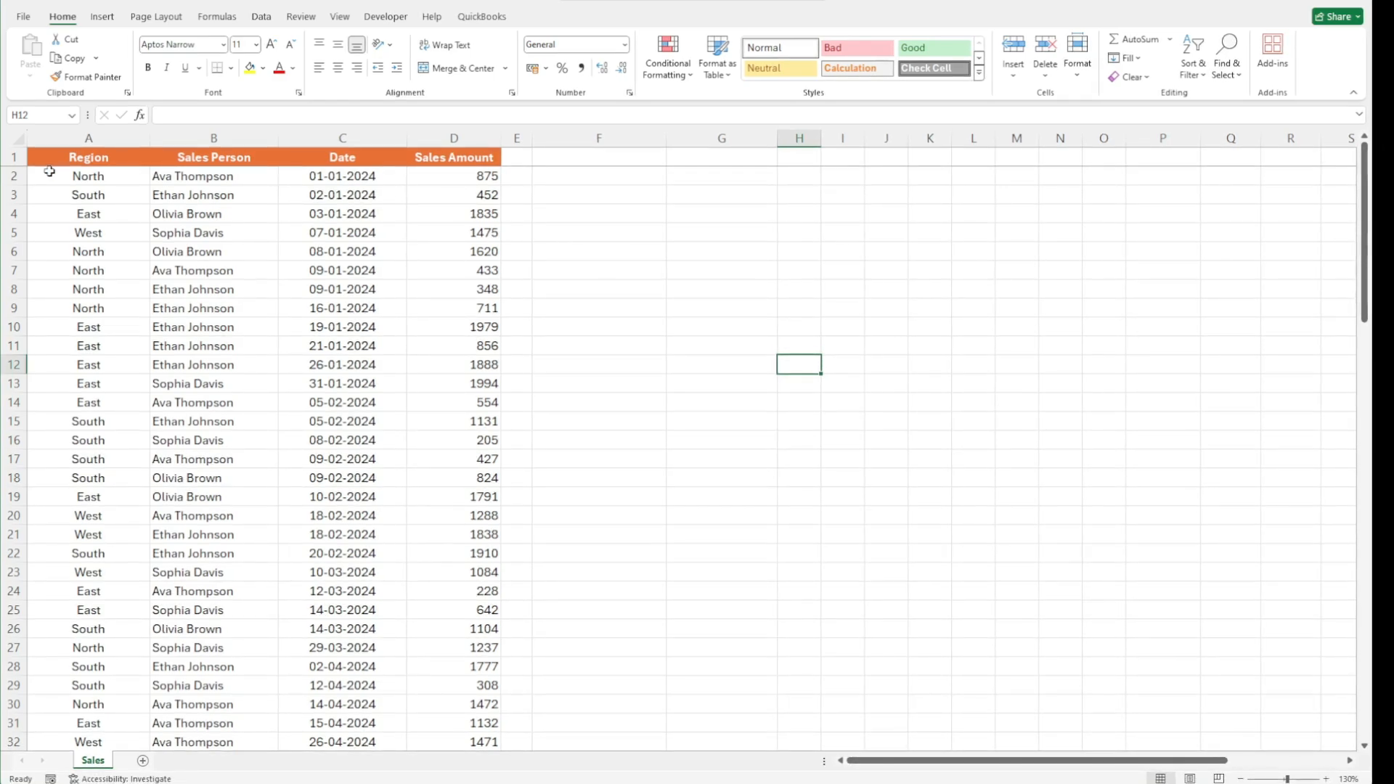
# Enter the label SUM in cell F9
pyautogui.click(593, 178)
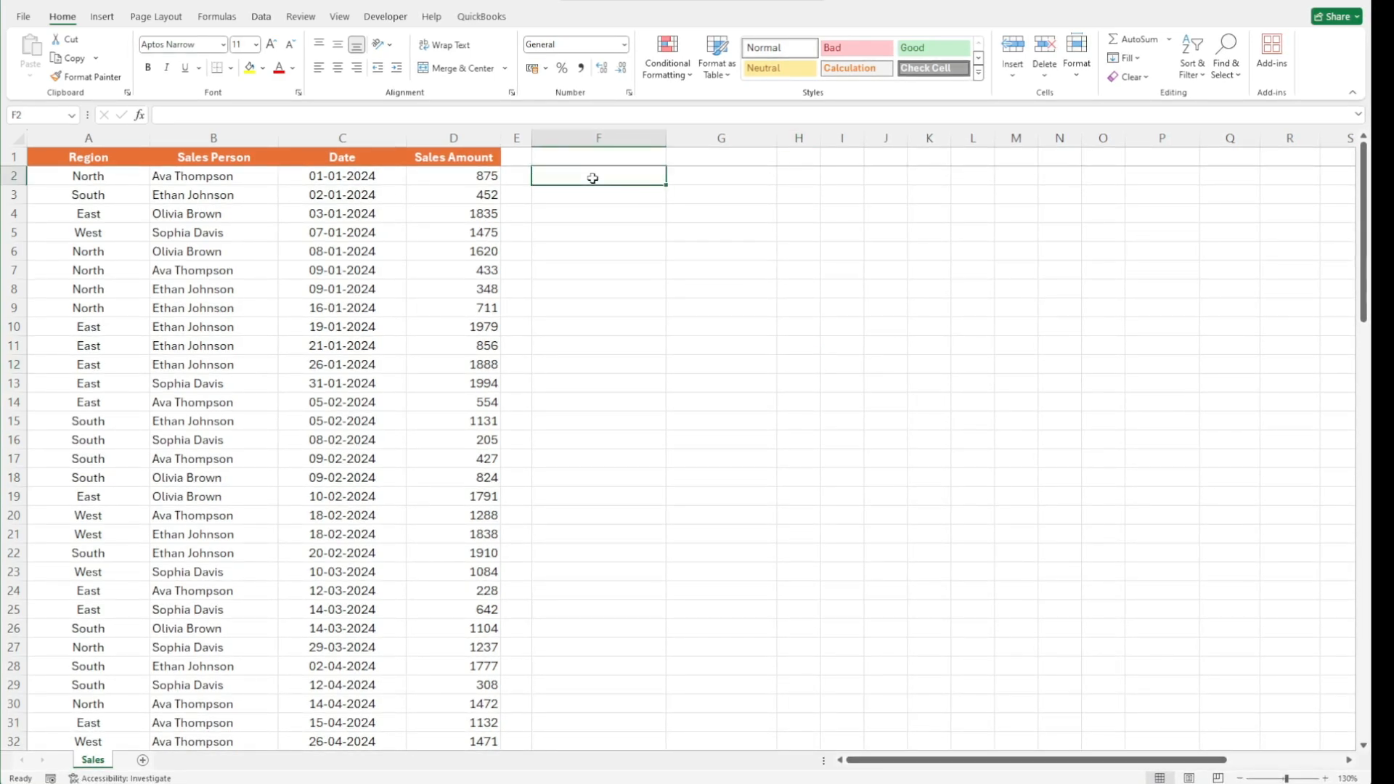
pyautogui.click(621, 311)
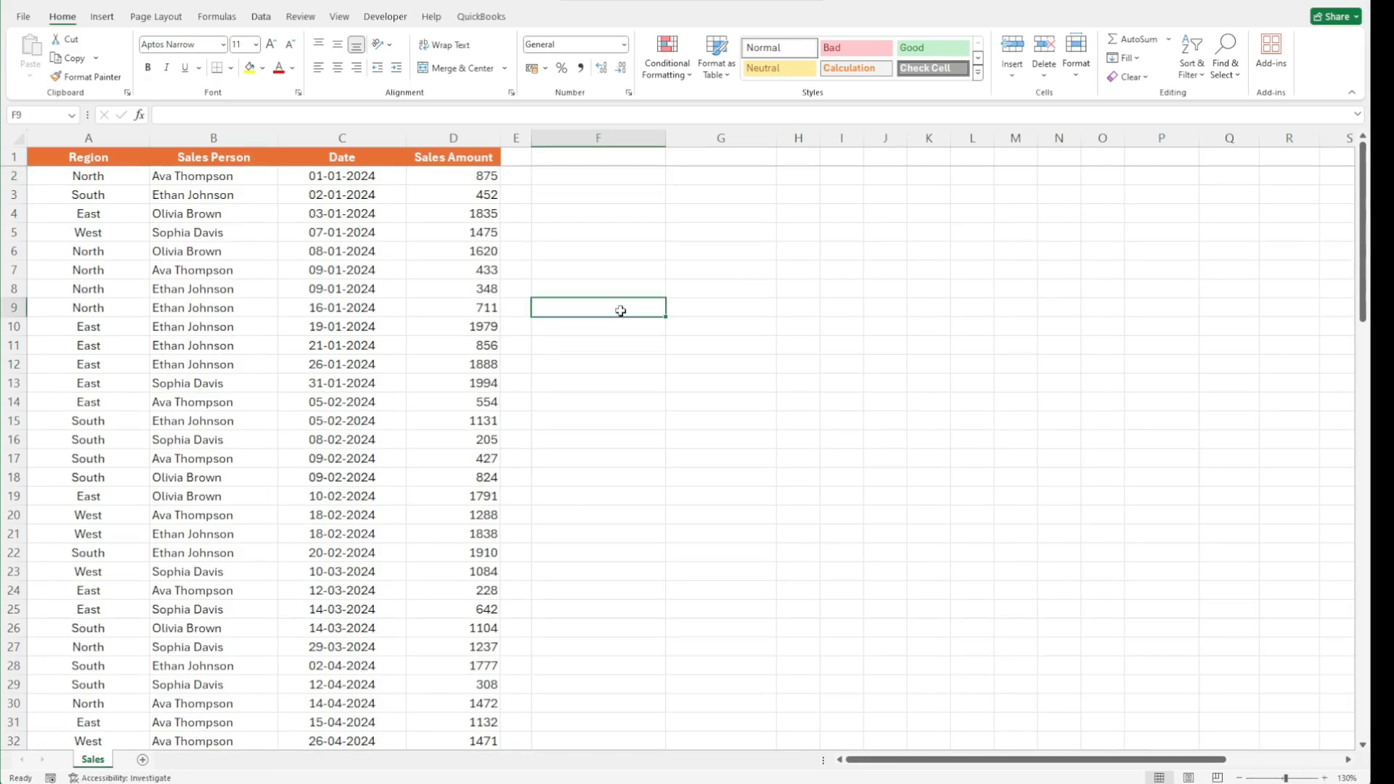
pyautogui.click(603, 174)
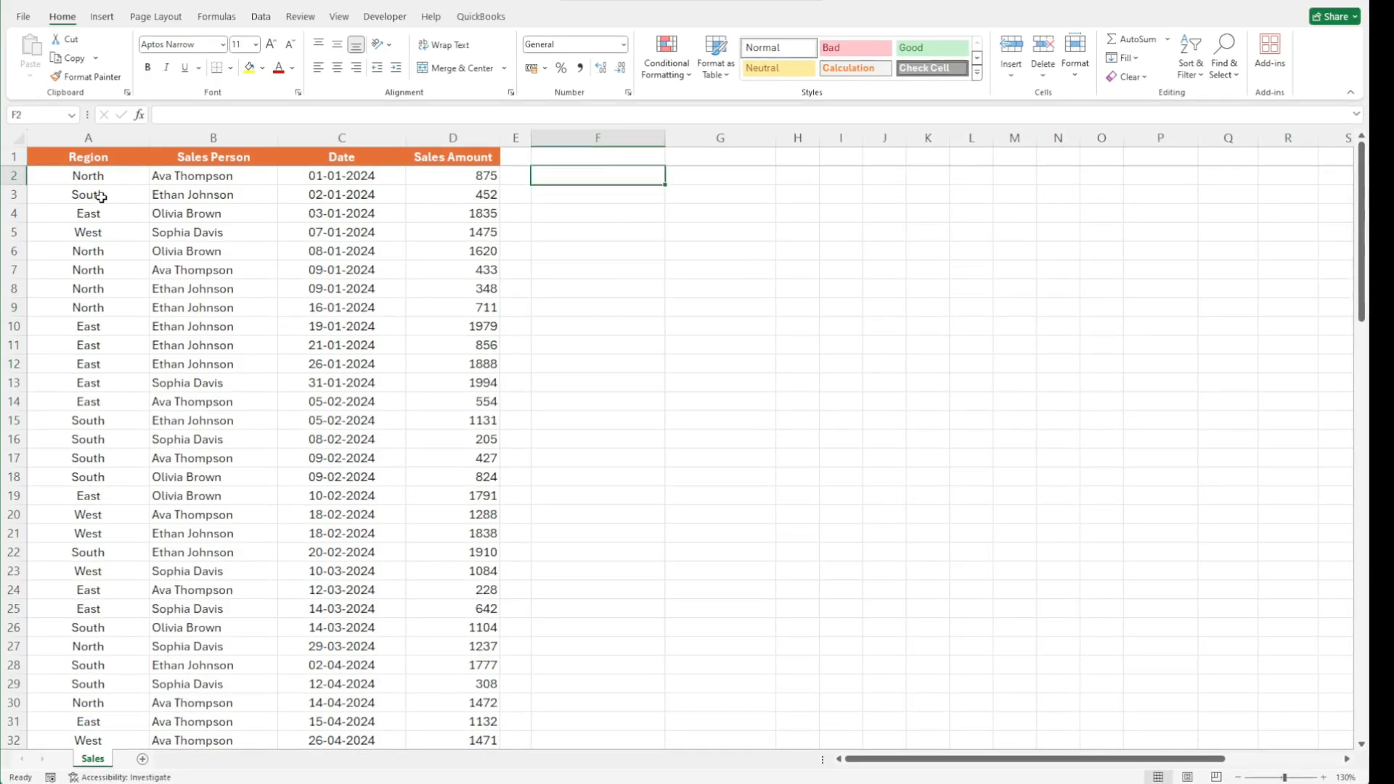
pyautogui.click(604, 308)
pyautogui.write('SUM')
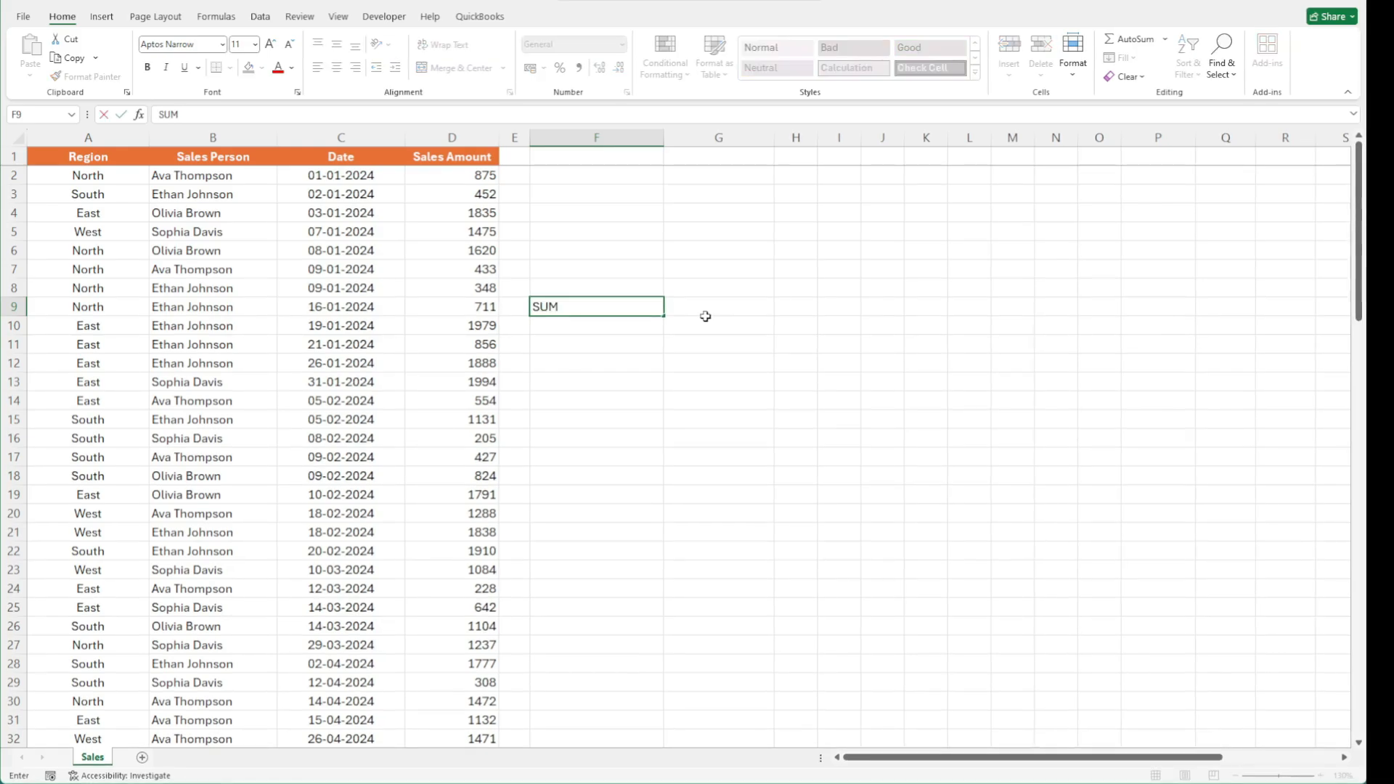
pyautogui.press('Tab')
pyautogui.write('=DSUM(')
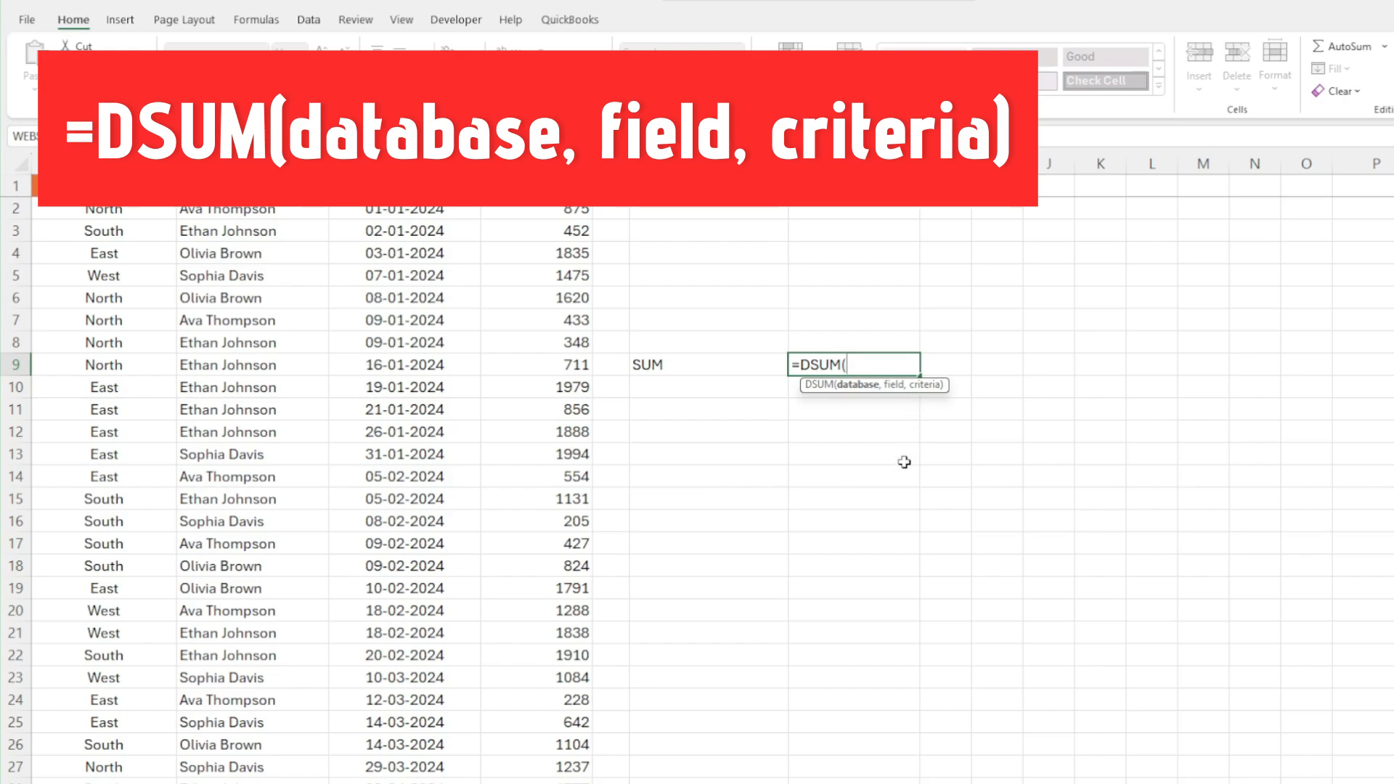
pyautogui.press('Escape')
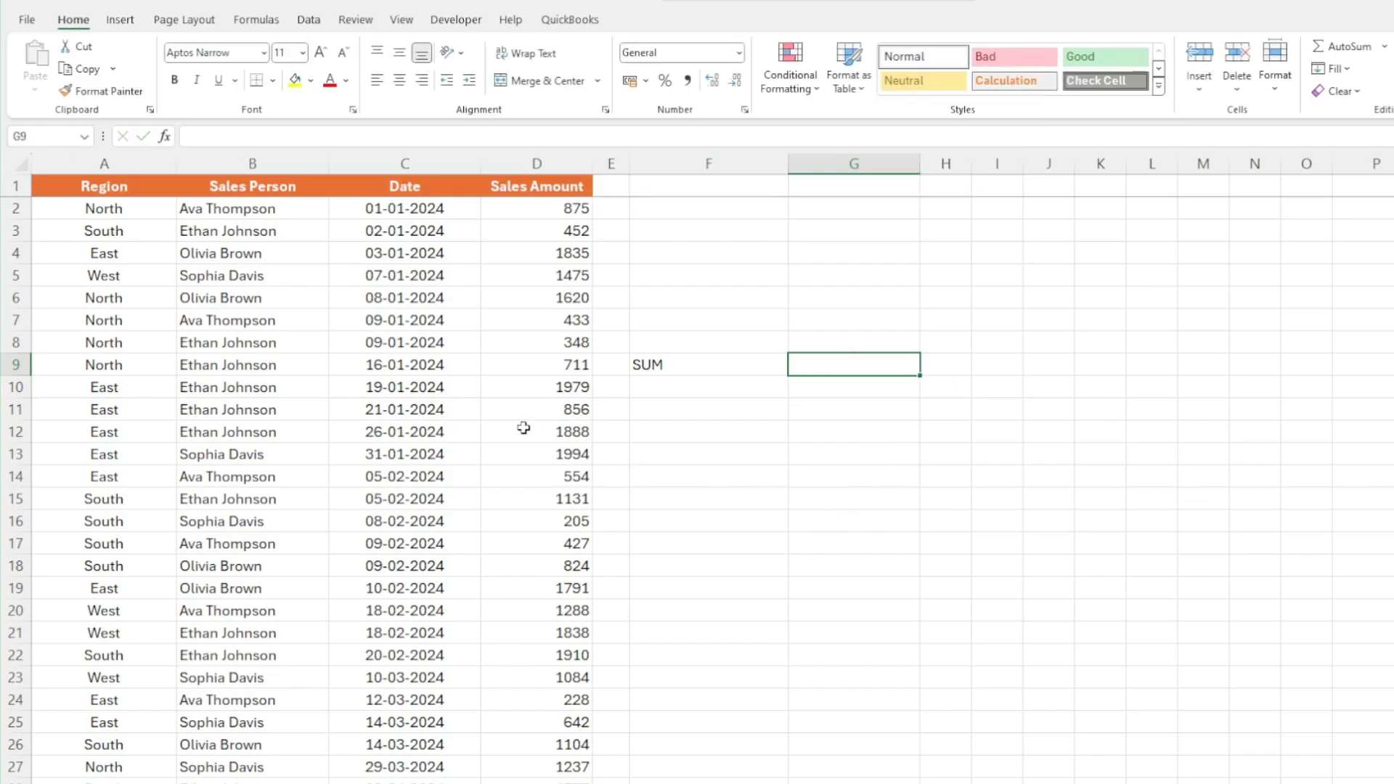
# Convert the sales data range A1:D99 into a table with headers
pyautogui.click(368, 380)
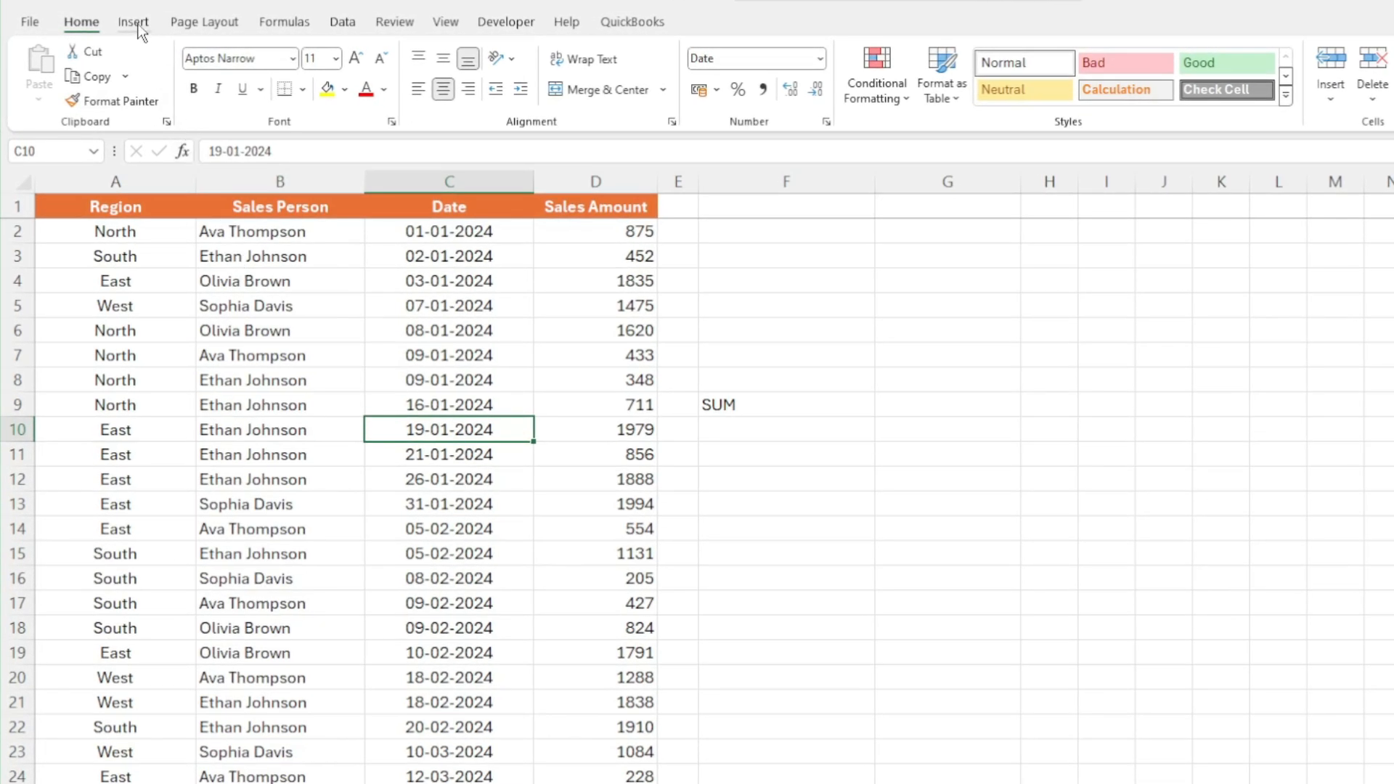
pyautogui.click(134, 22)
pyautogui.click(185, 69)
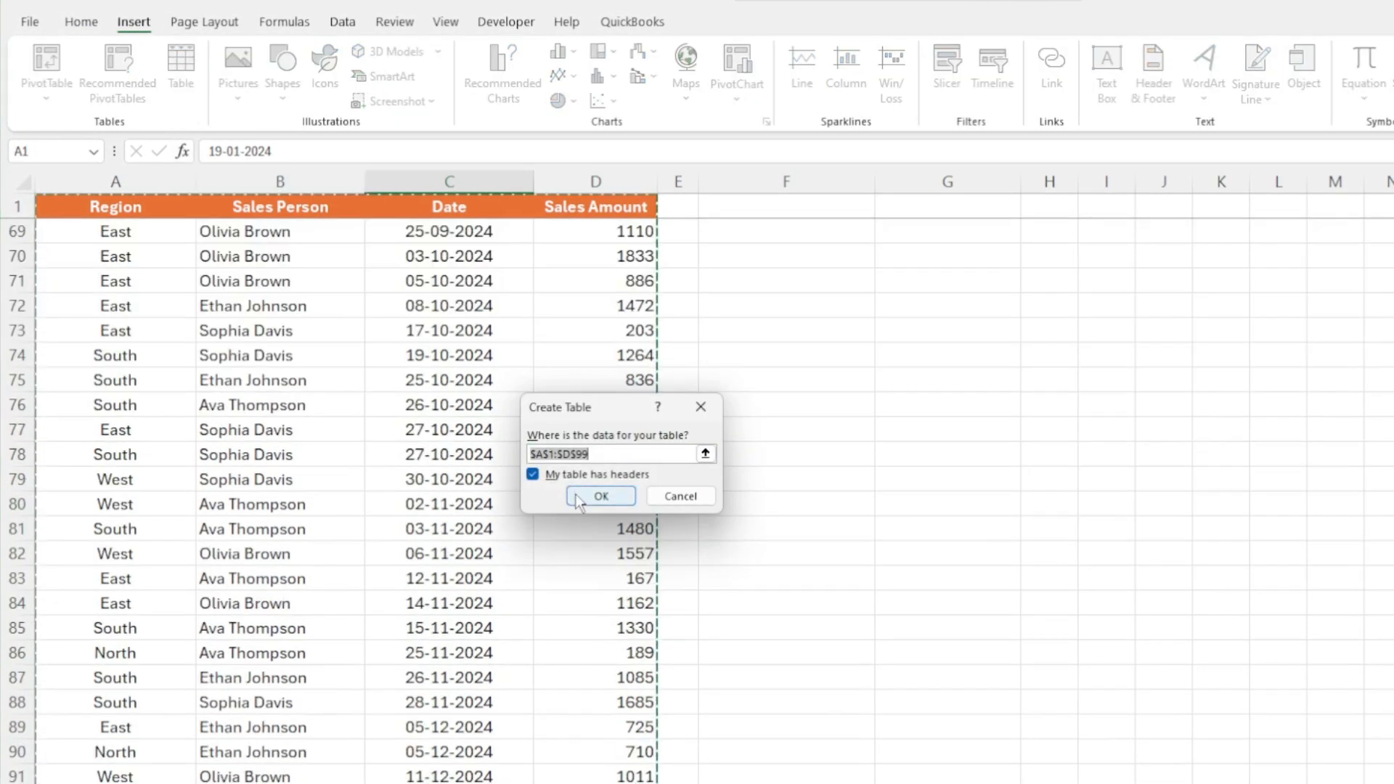
pyautogui.click(577, 499)
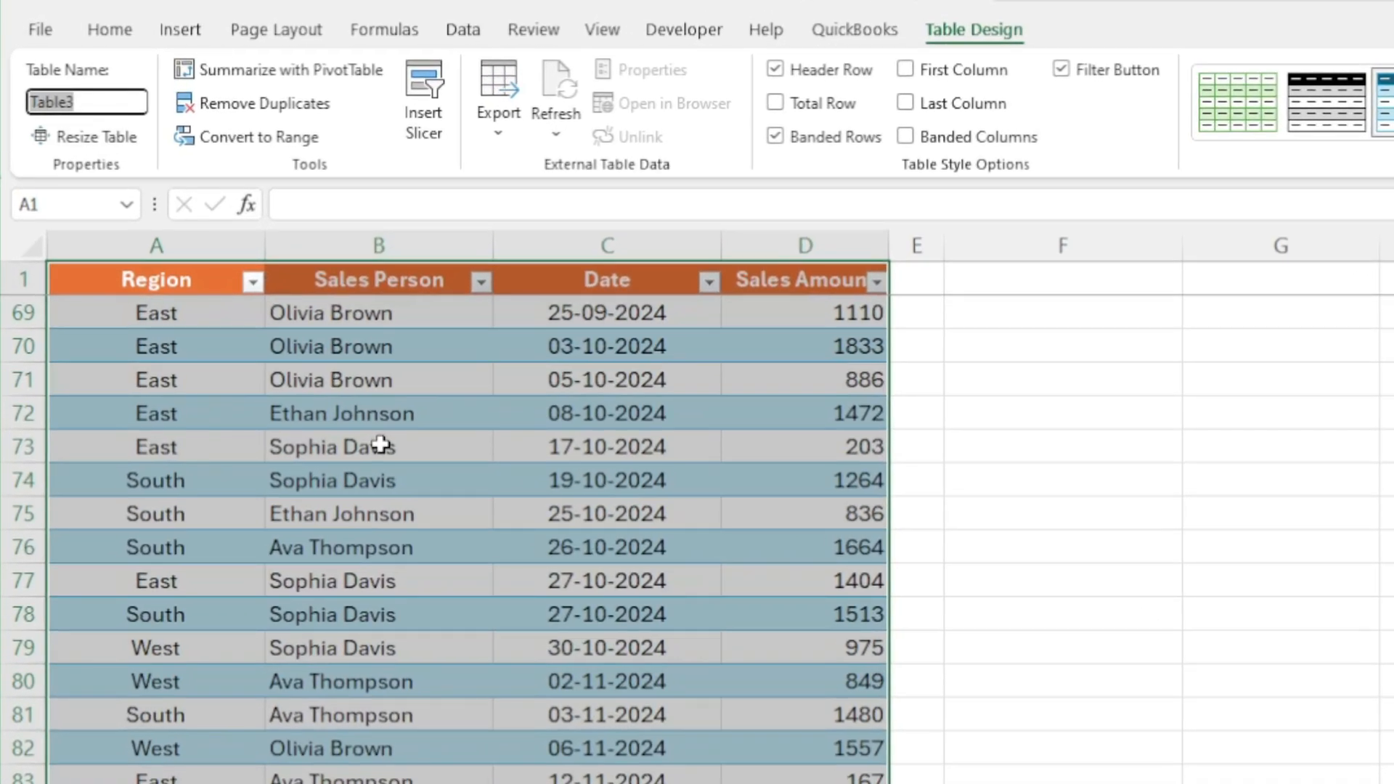
# Name the new table Sales
pyautogui.write('sALE')
pyautogui.press('BackSpace')
pyautogui.press('BackSpace')
pyautogui.press('BackSpace')
pyautogui.press('BackSpace')
pyautogui.write('Sales')
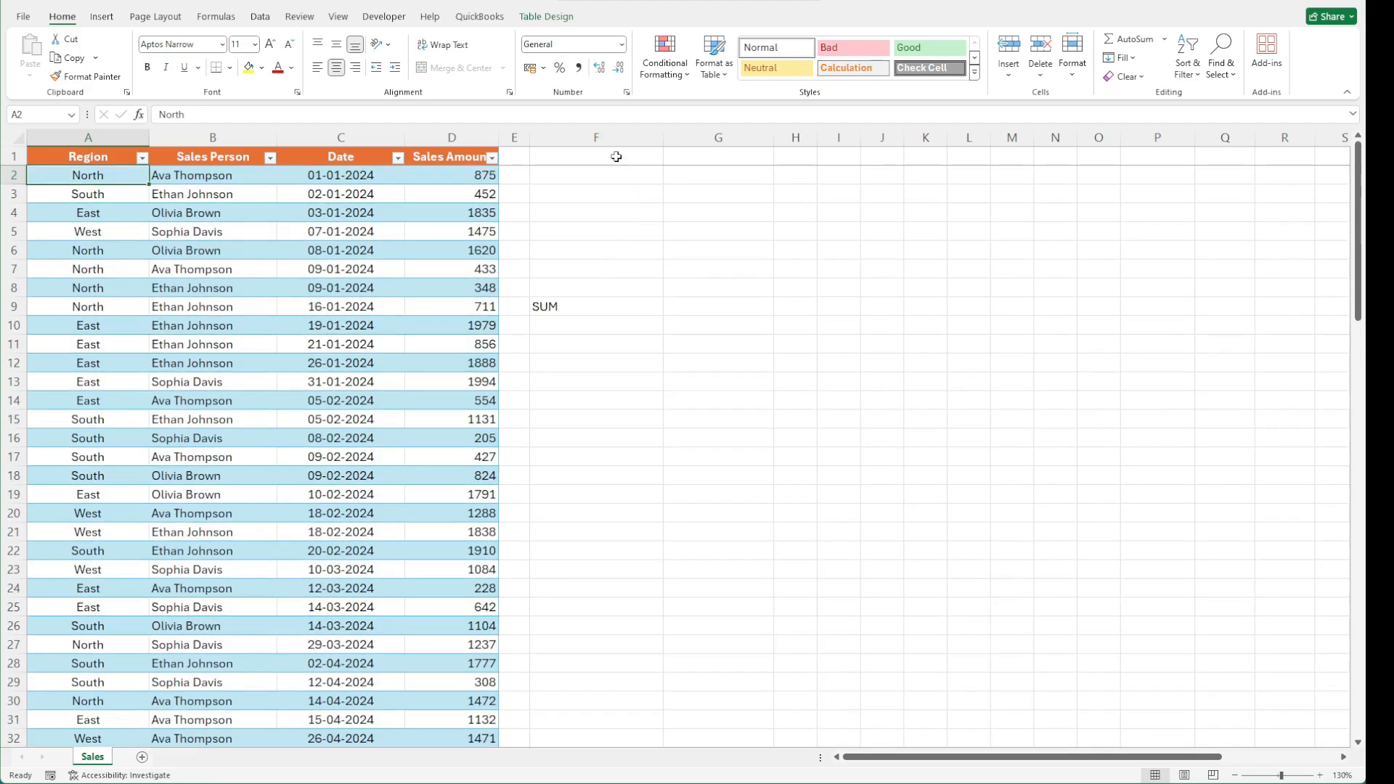
# Copy the Region column header into cell F1 to start a criteria range
pyautogui.click(616, 157)
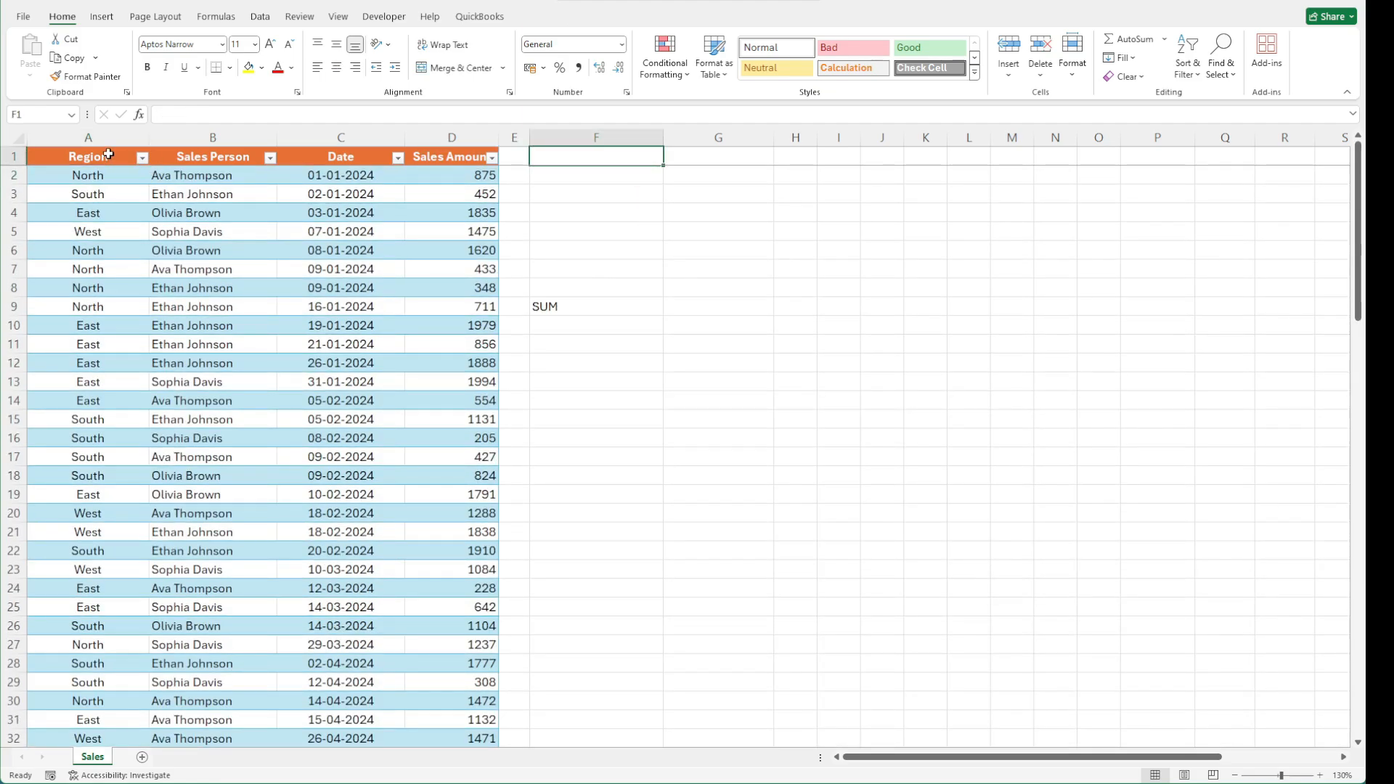
pyautogui.click(108, 155)
pyautogui.hotkey('ctrl', 'c')
pyautogui.click(583, 154)
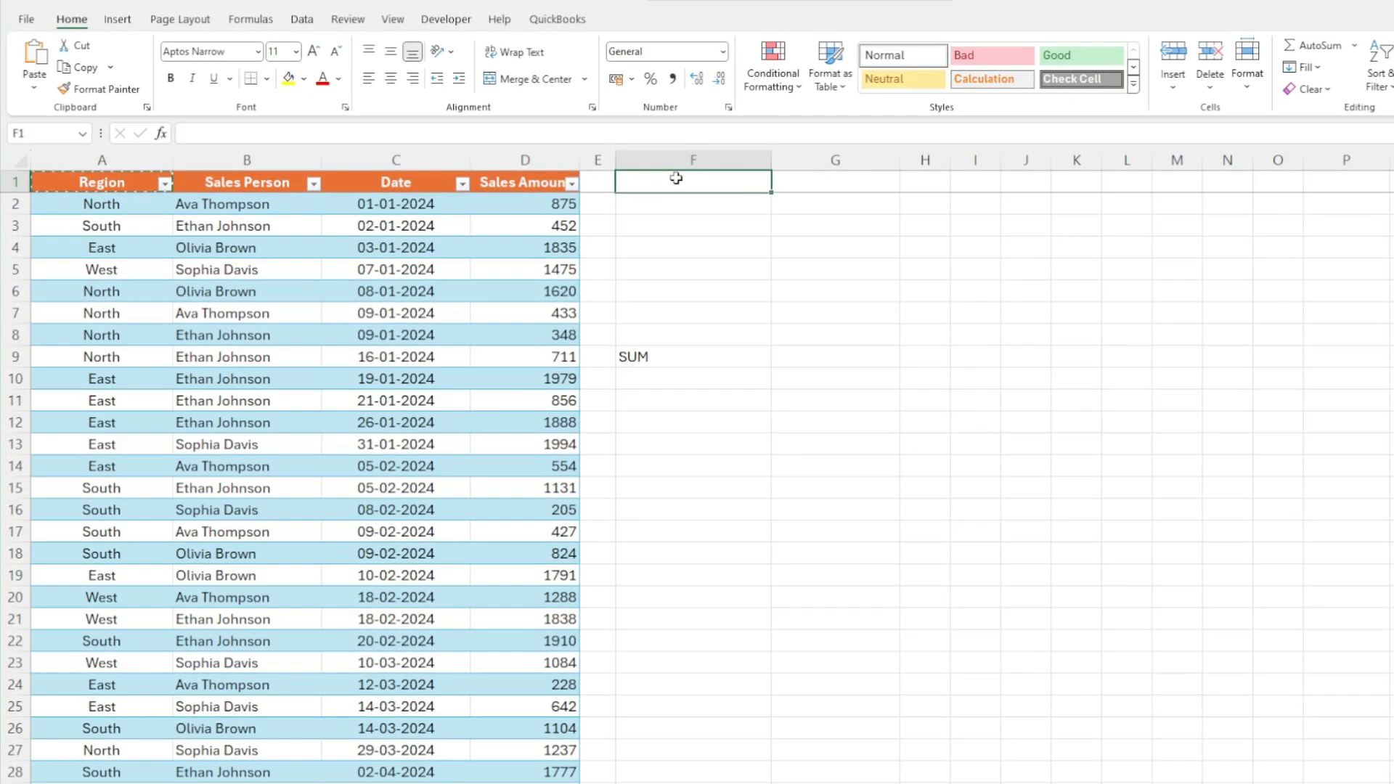
pyautogui.hotkey('ctrl', 'v')
# In G9, start a DSUM formula using the whole Sales table as database and "Sales Amount" as the field
pyautogui.click(695, 265)
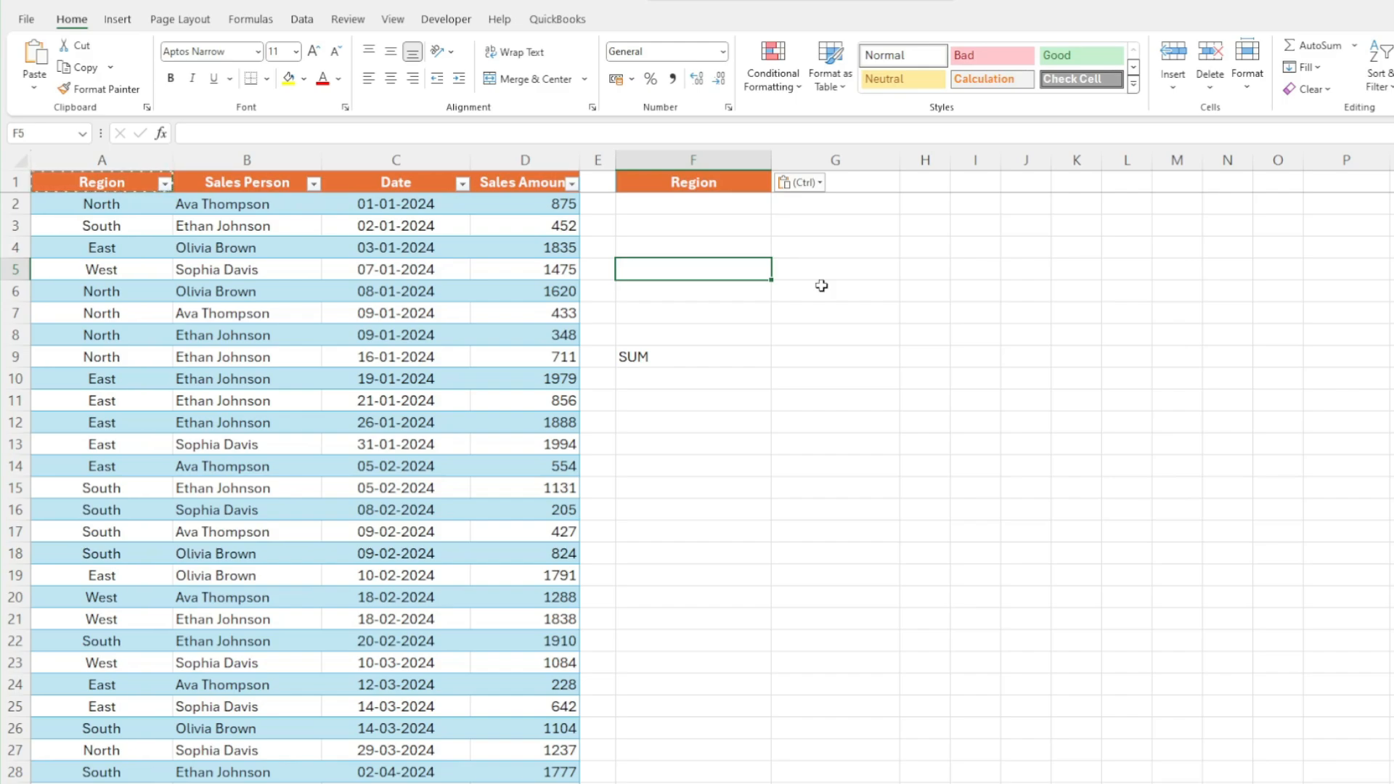
pyautogui.click(821, 357)
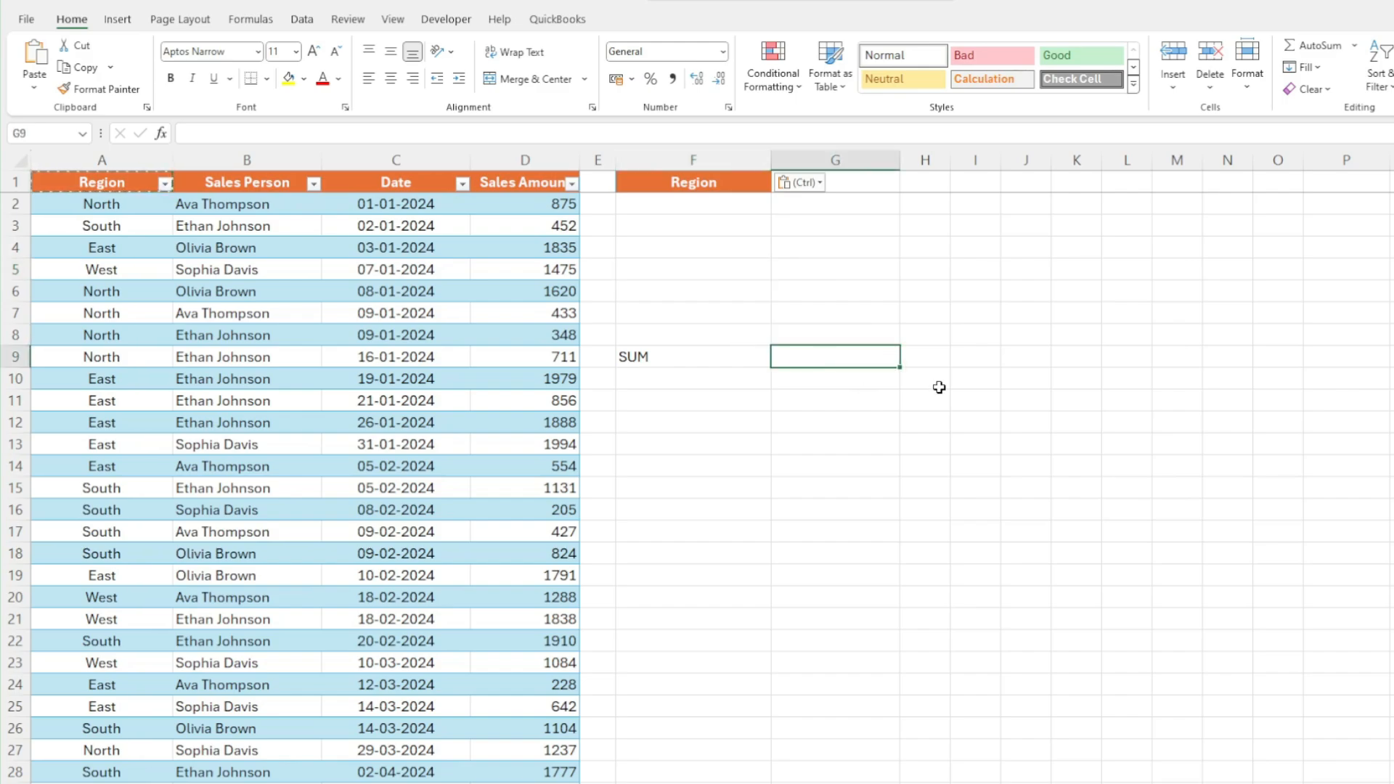
pyautogui.write('=')
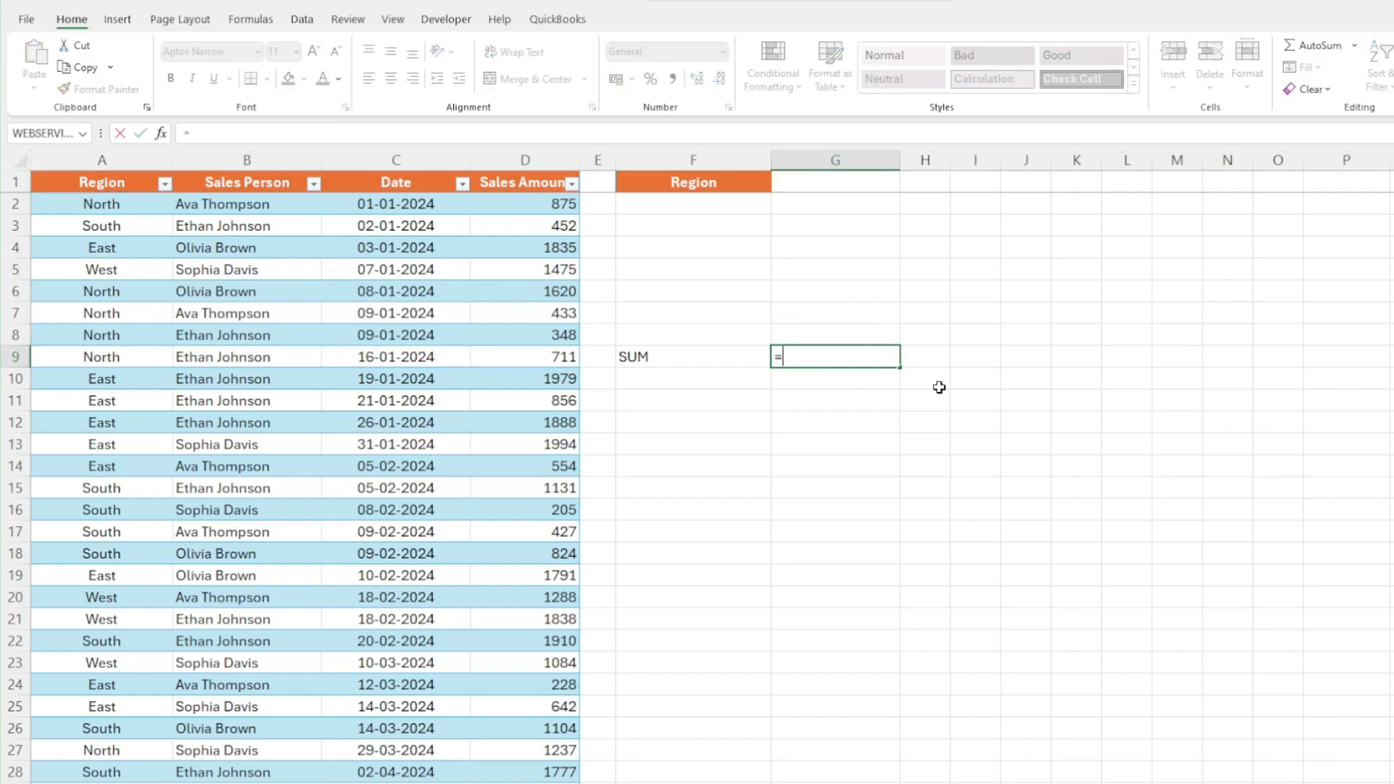
pyautogui.write('DSUM(')
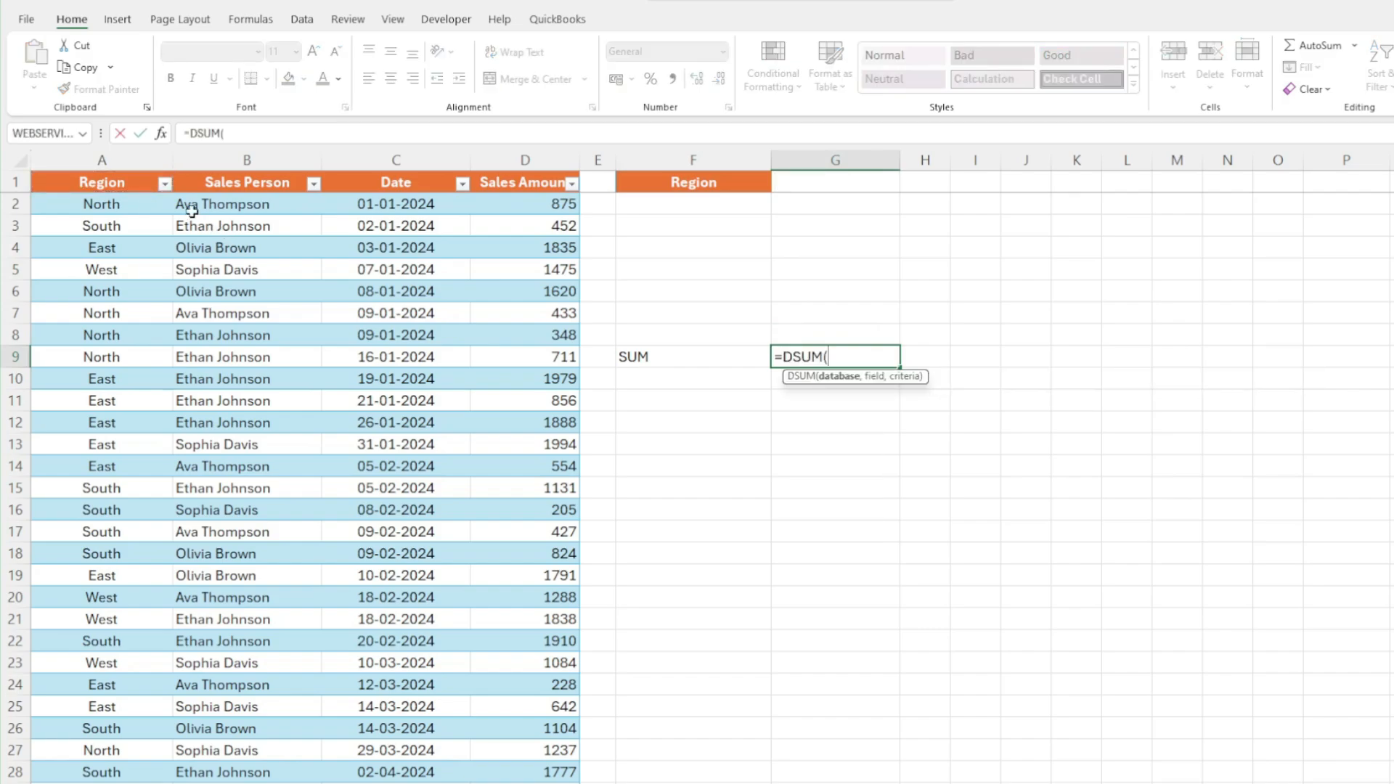
pyautogui.click(127, 184)
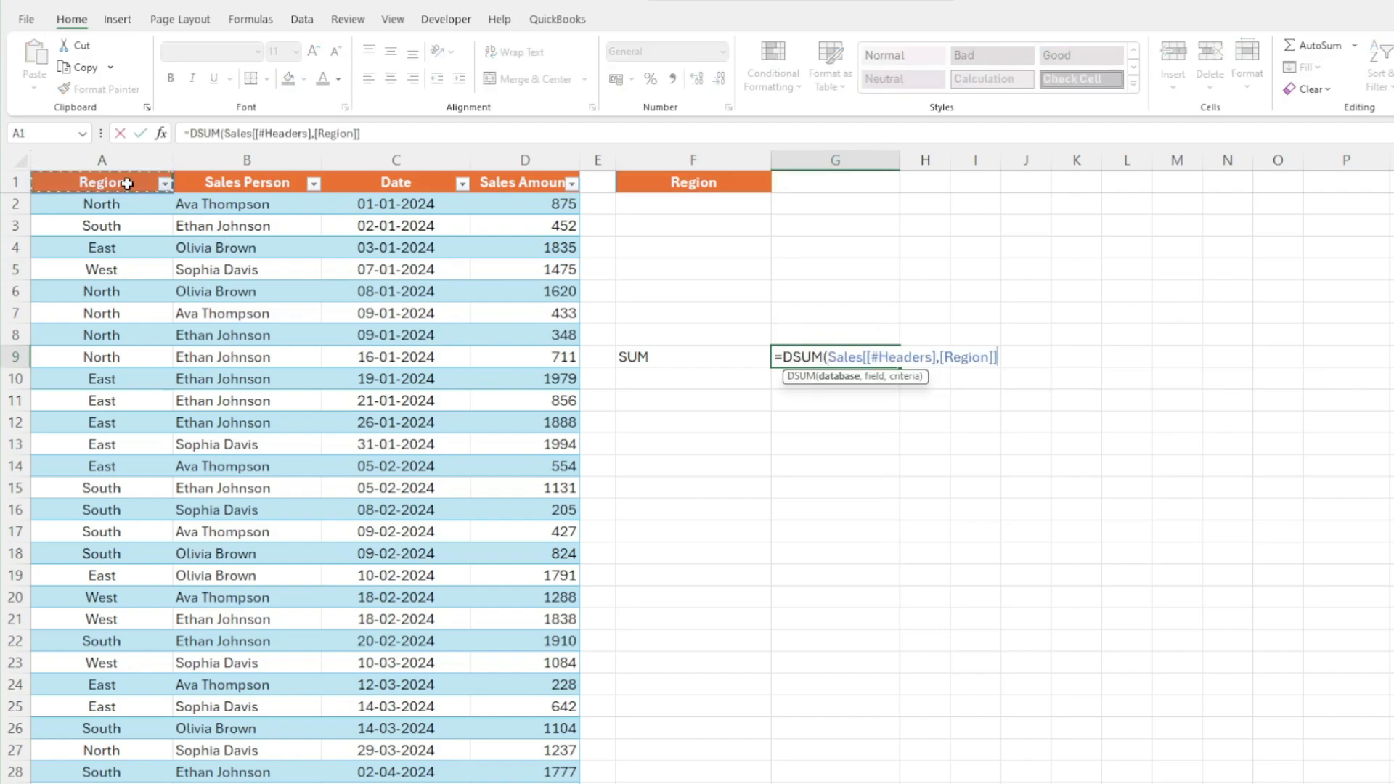
pyautogui.hotkey('ctrl', 'shift', 'Right')
pyautogui.hotkey('ctrl', 'shift', 'Down')
pyautogui.scroll(-3, 127, 184)
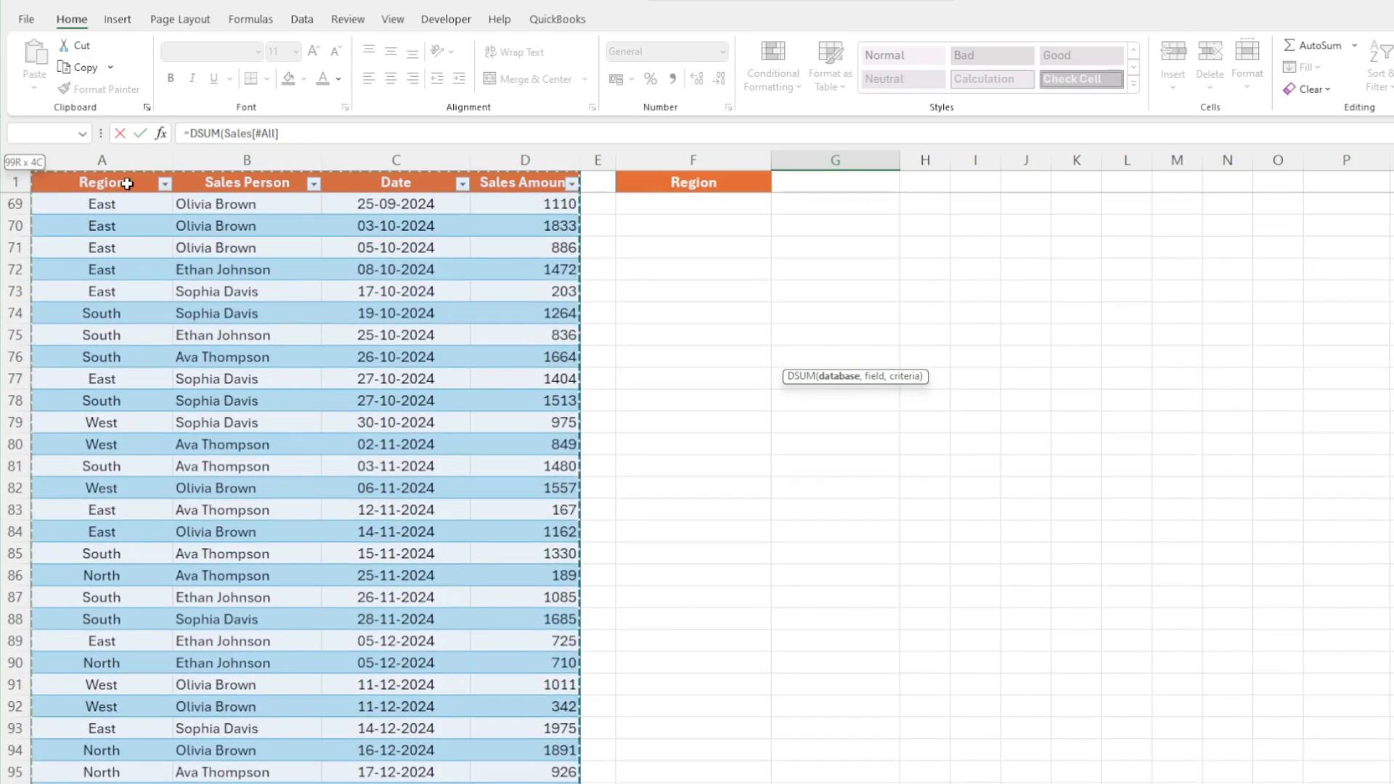
pyautogui.write(',"')
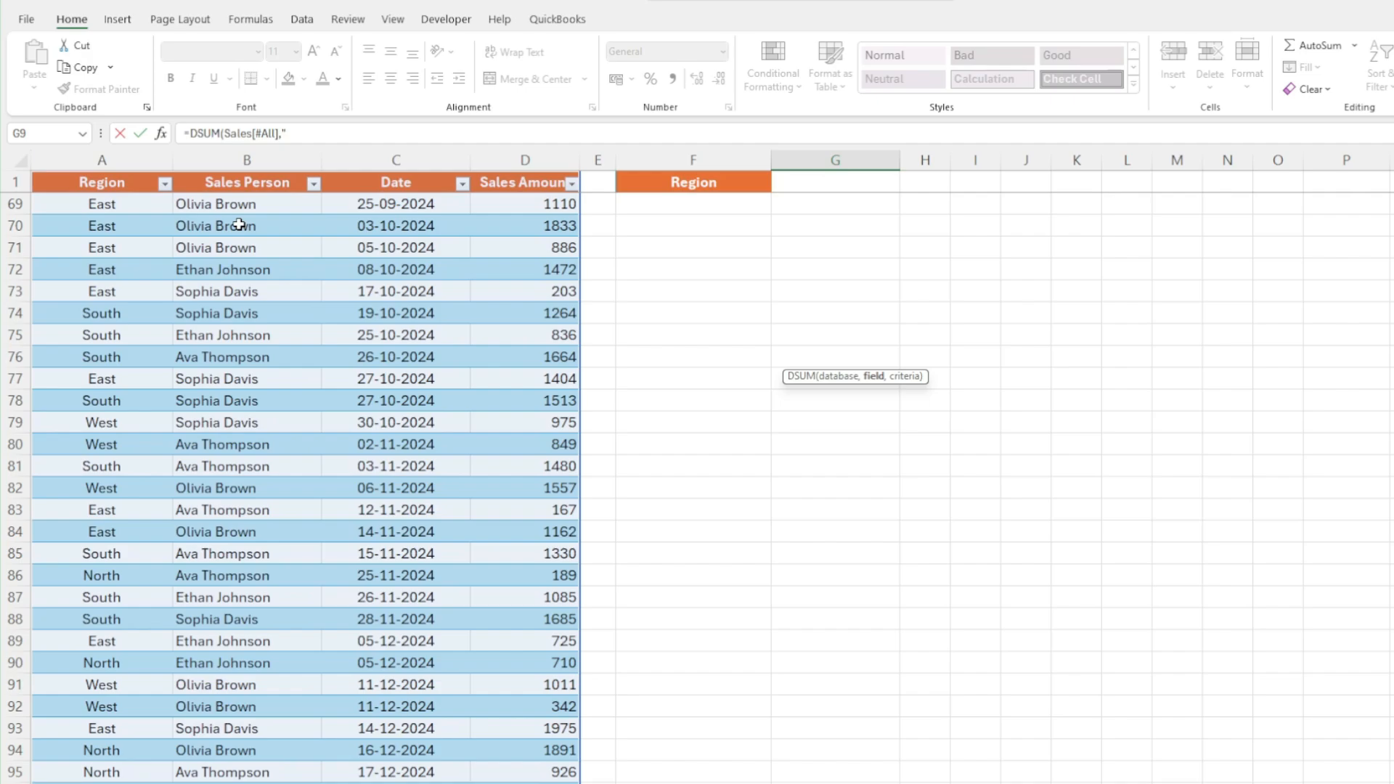
pyautogui.write('Sales Amount",')
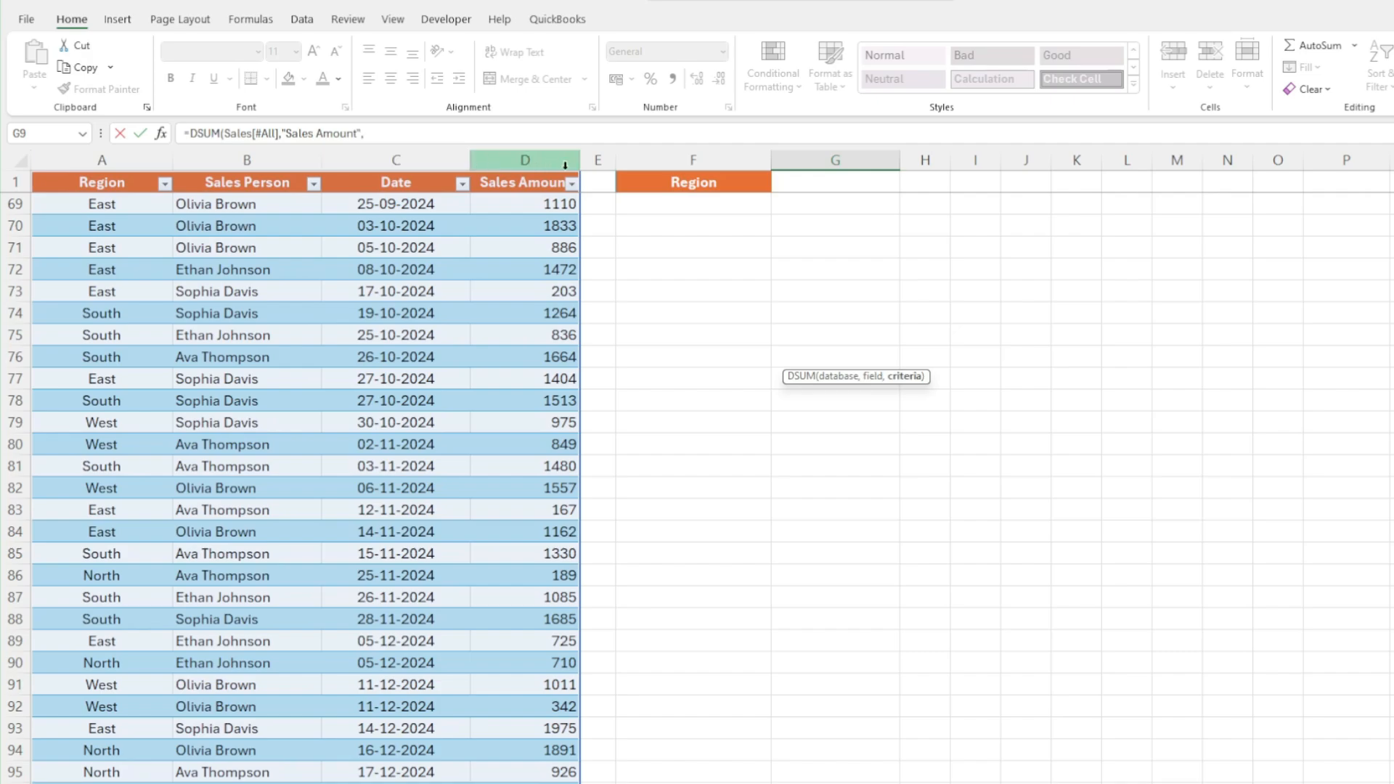
# Finish the DSUM formula with the absolute criteria range $F$1:$F$2 and enter it
pyautogui.click(655, 186)
pyautogui.moveTo(655, 186); pyautogui.dragTo(655, 186)
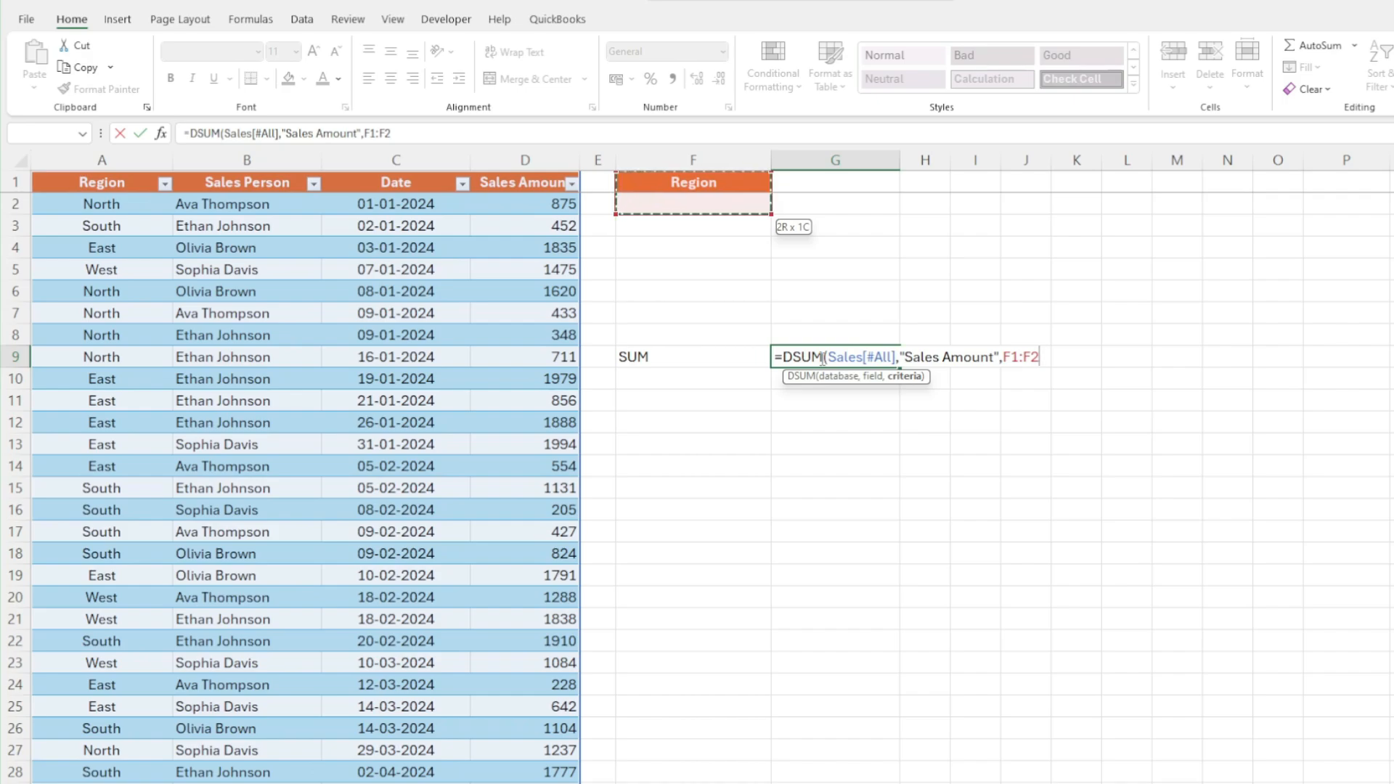
pyautogui.press('F4')
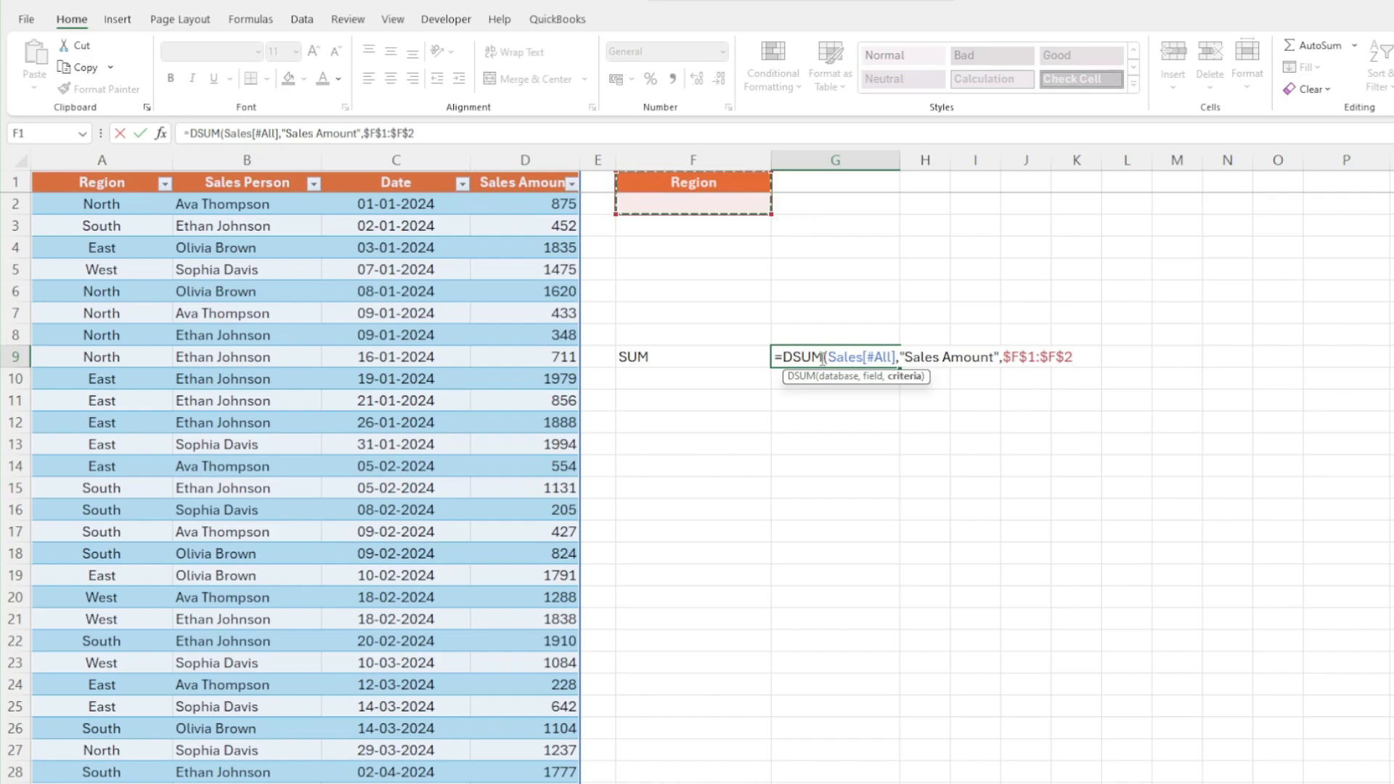
pyautogui.write(')')
pyautogui.hotkey('ctrl', 'Return')
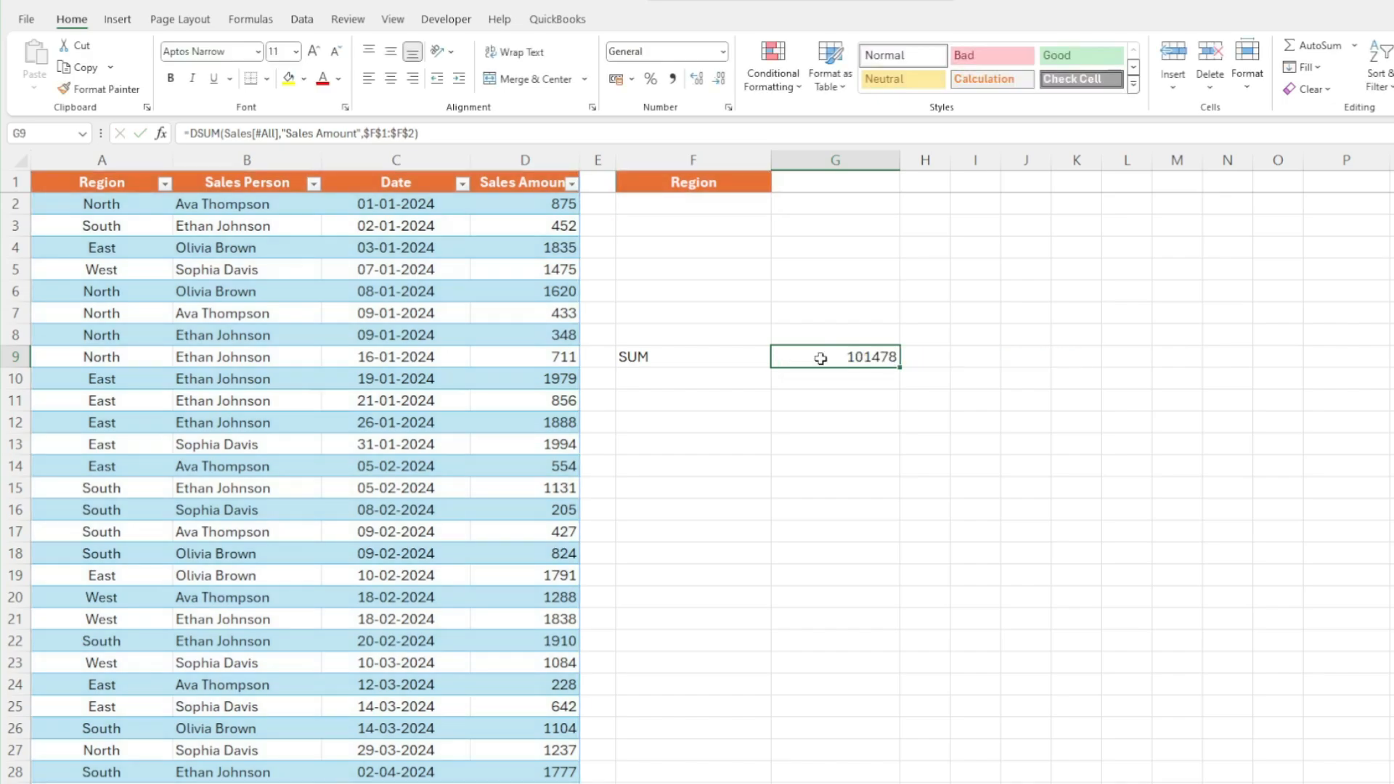
# Enter North as the Region criterion in F2 below the criteria header
pyautogui.click(730, 205)
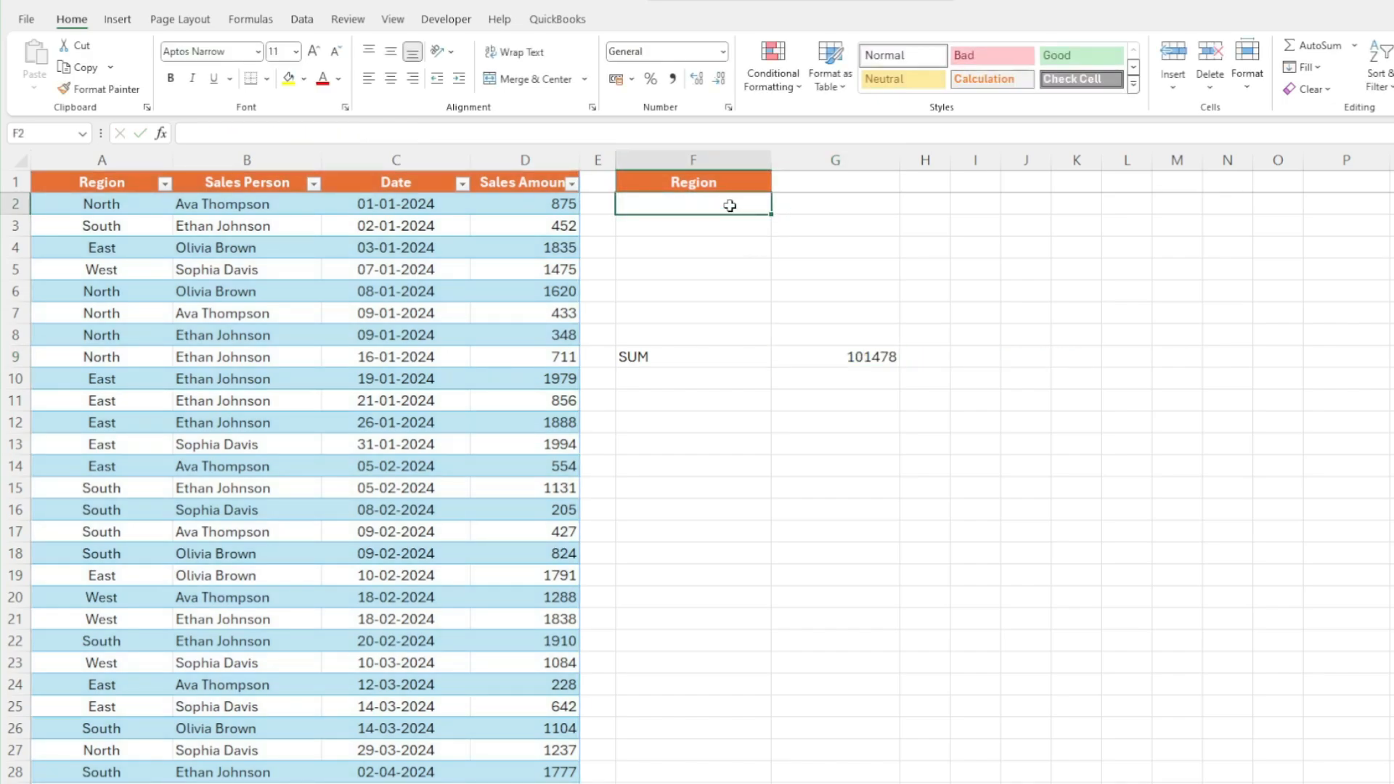
pyautogui.click(868, 357)
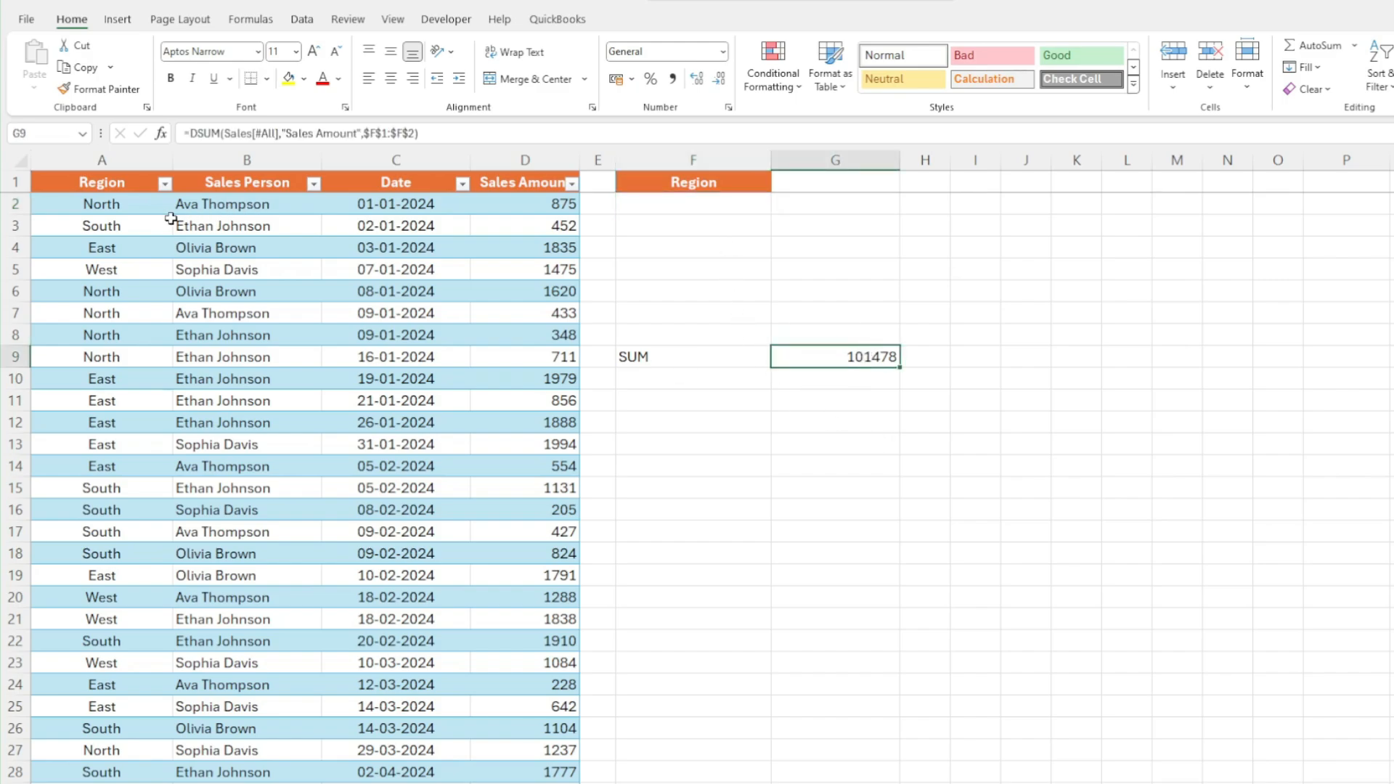
pyautogui.click(666, 209)
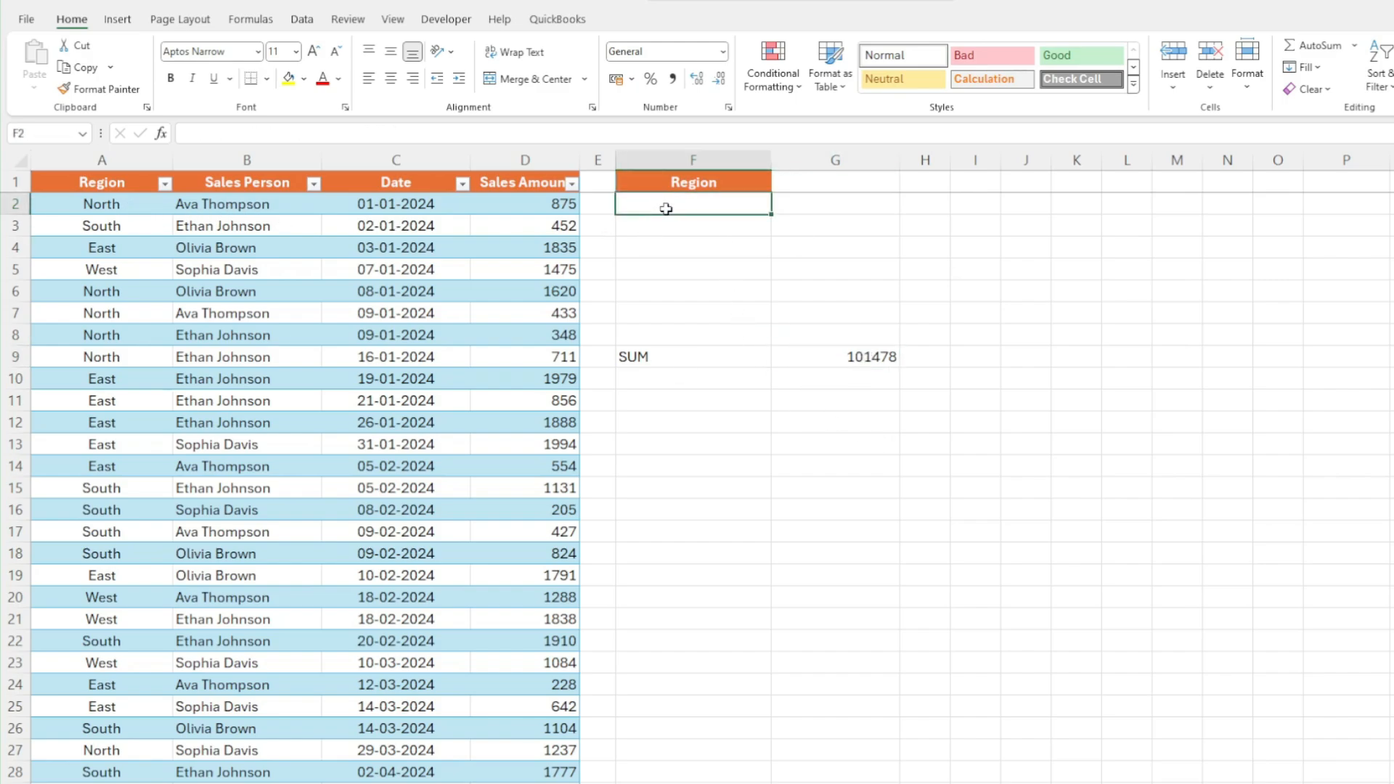
pyautogui.write('North')
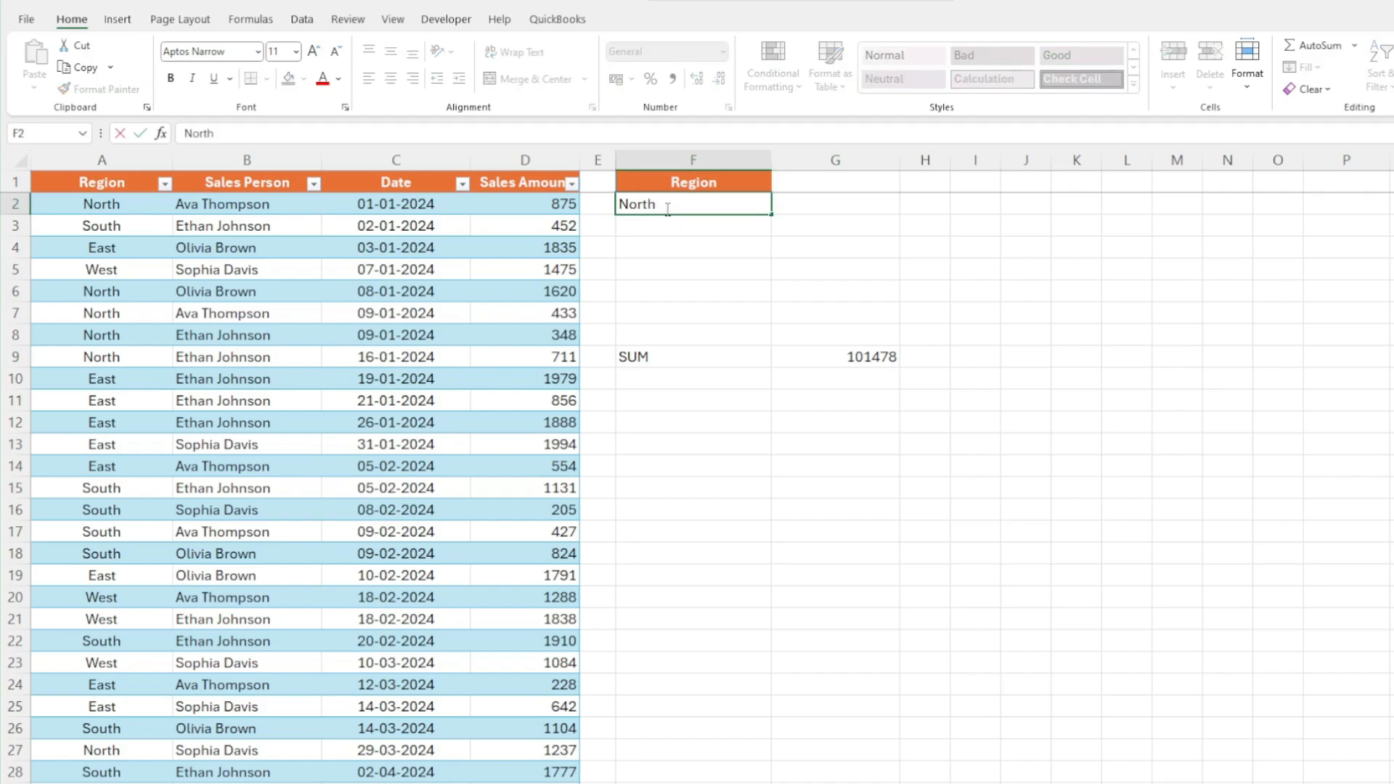
pyautogui.hotkey('ctrl', 'Return')
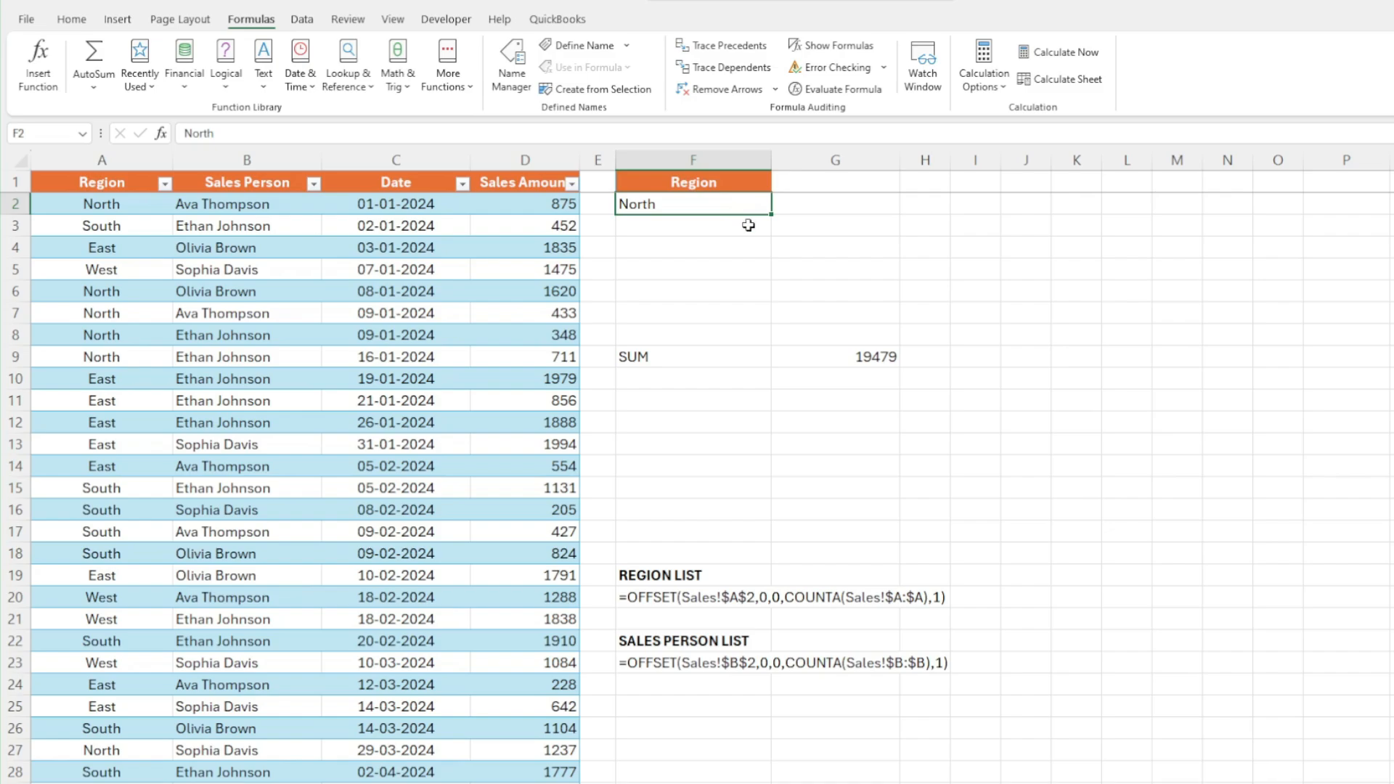
# Copy the region list OFFSET formula text from cell F20
pyautogui.click(669, 722)
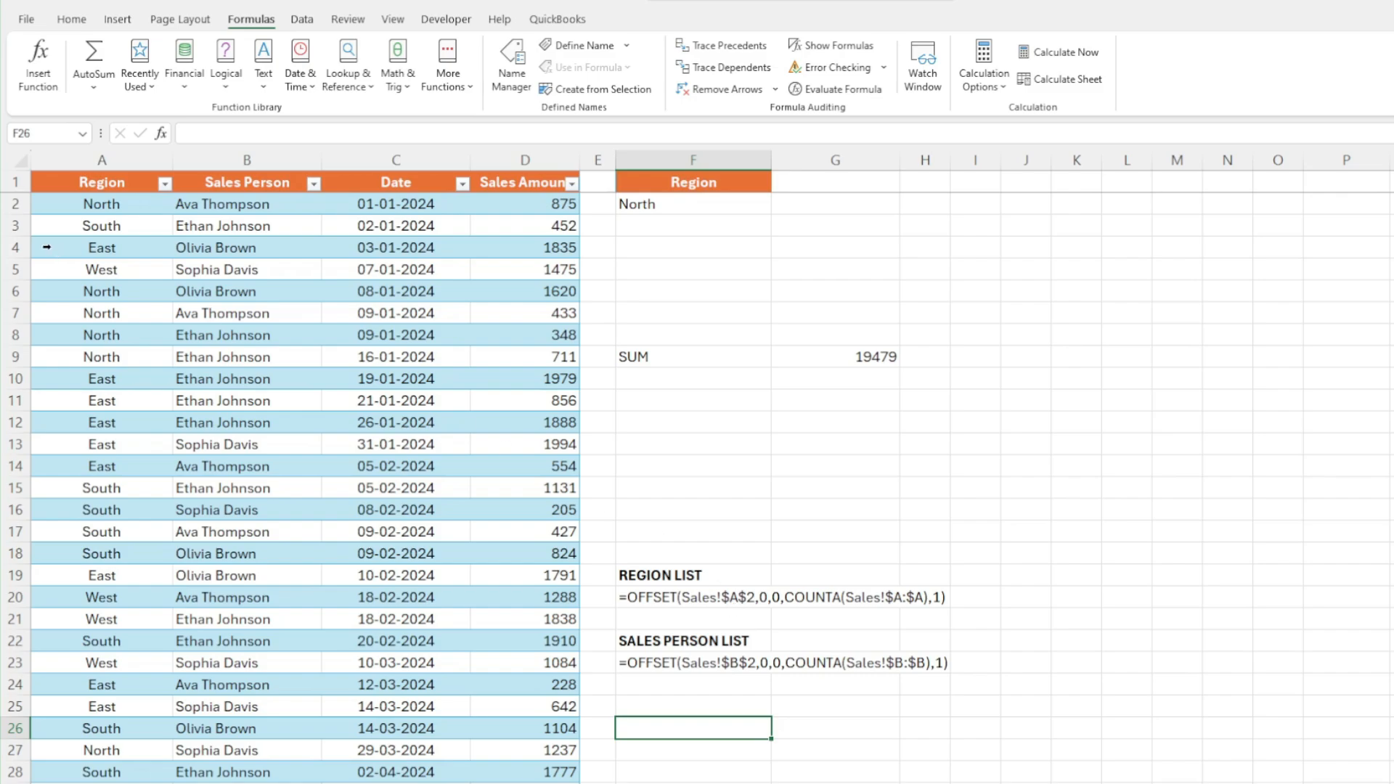
pyautogui.click(86, 205)
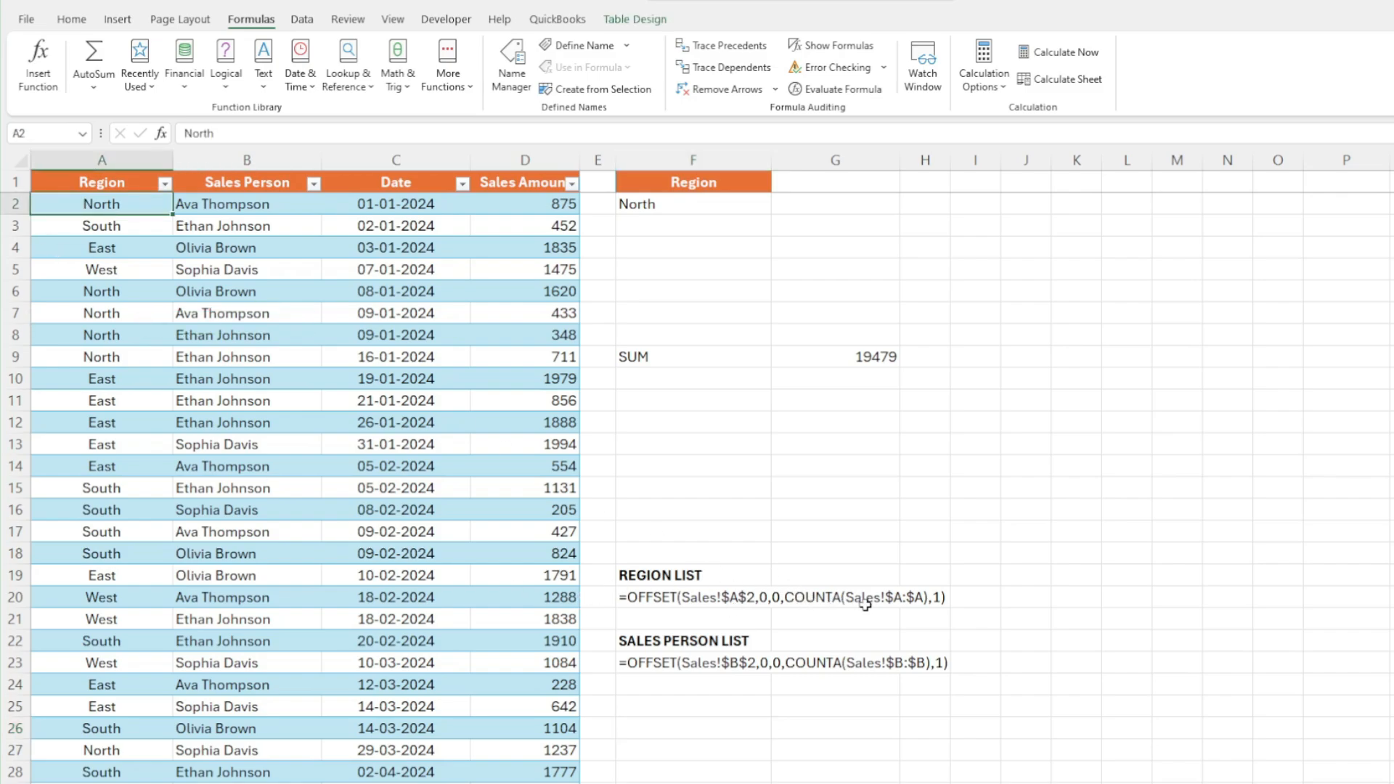
pyautogui.click(632, 602)
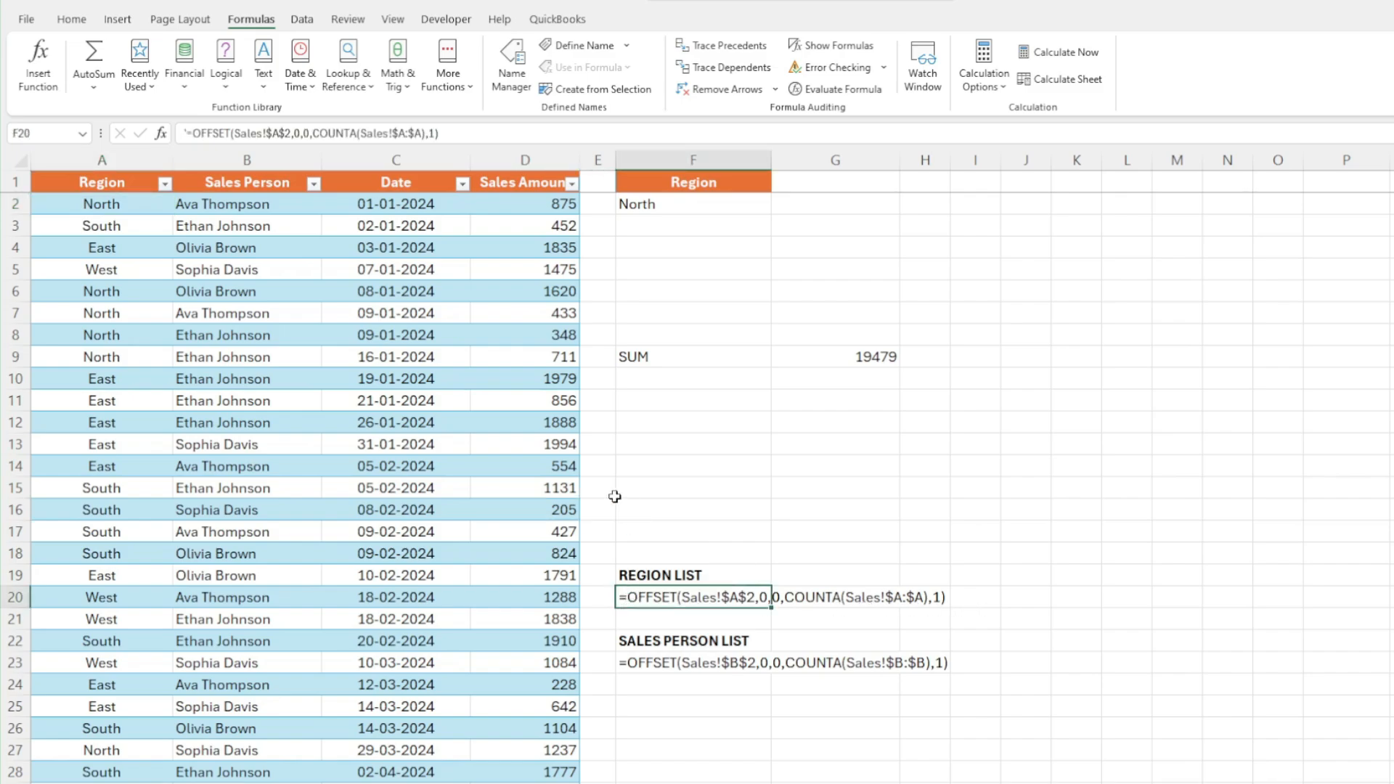
pyautogui.moveTo(440, 133); pyautogui.dragTo(167, 128)
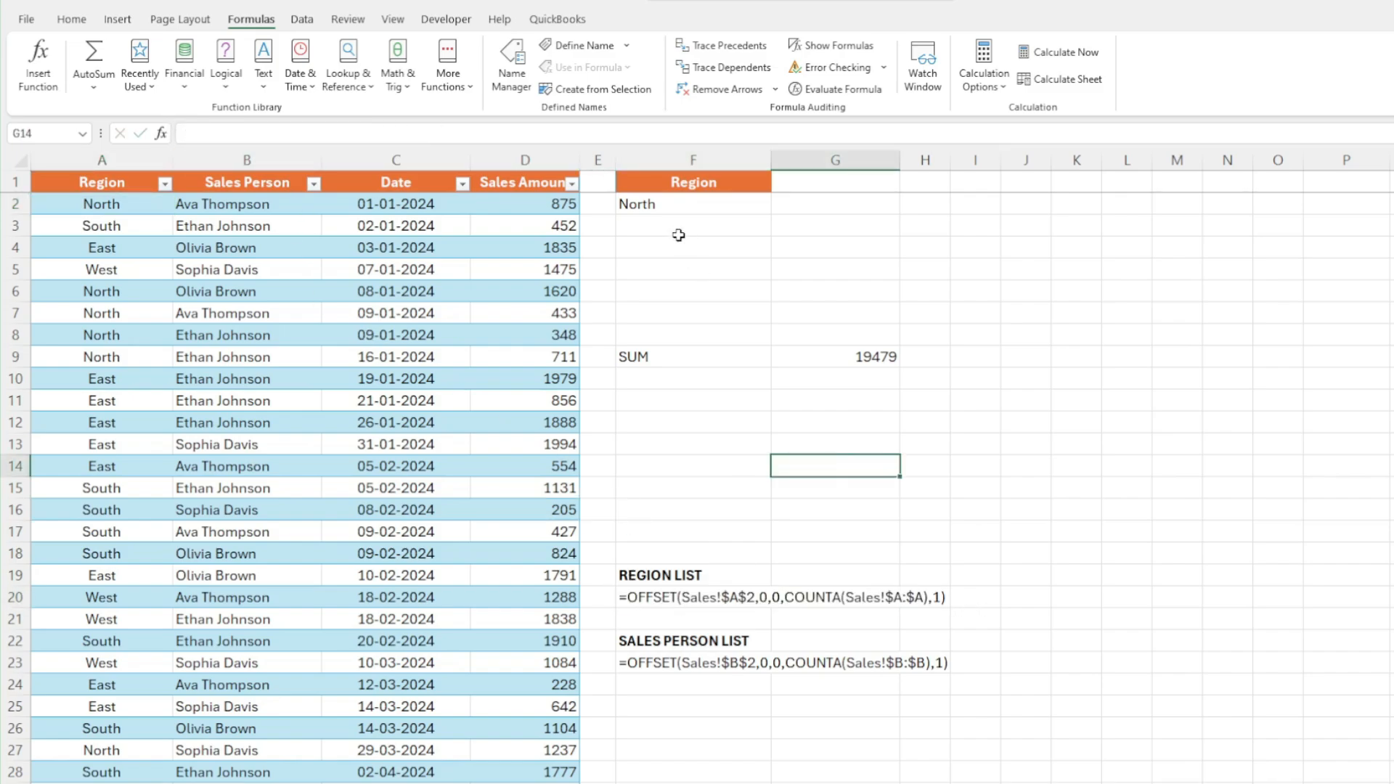
# Define a workbook name RegionList that refers to the pasted region OFFSET formula
pyautogui.click(667, 206)
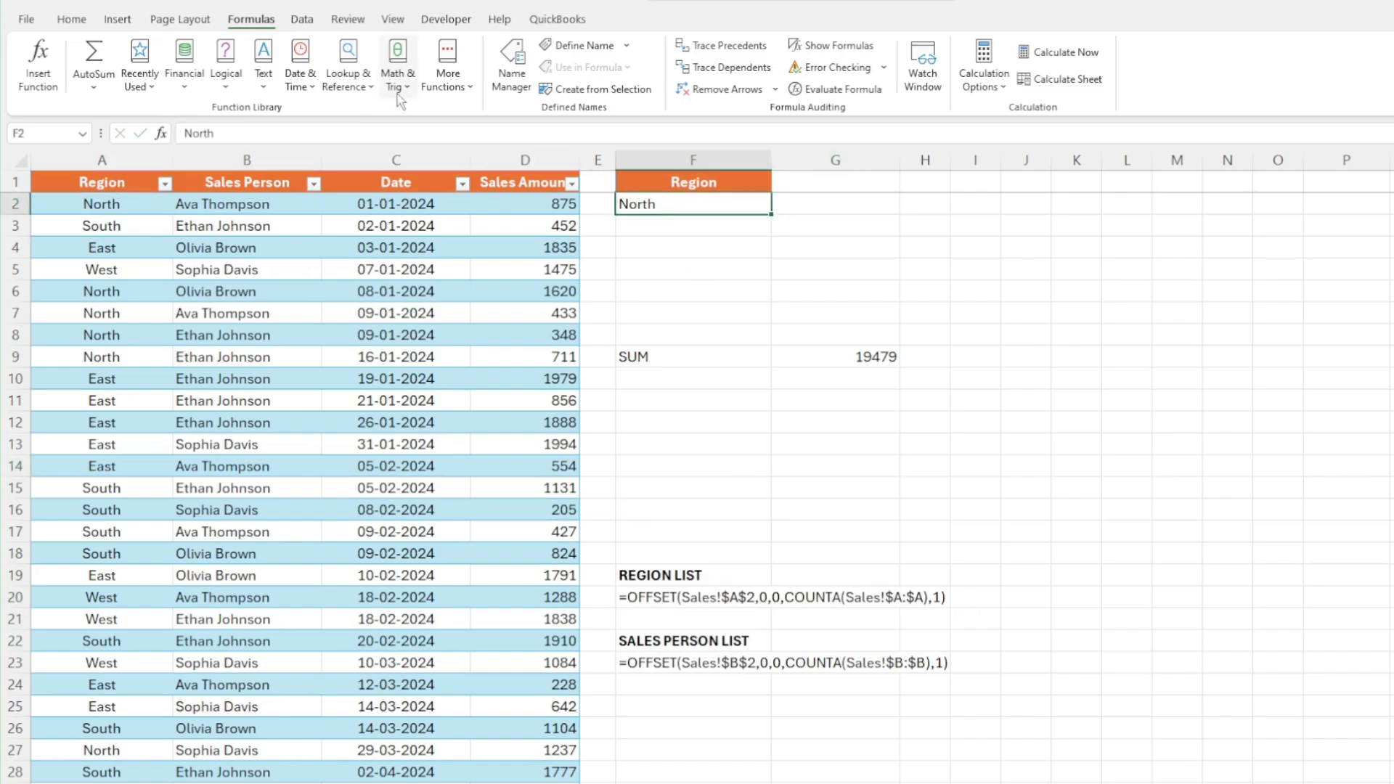
pyautogui.click(583, 47)
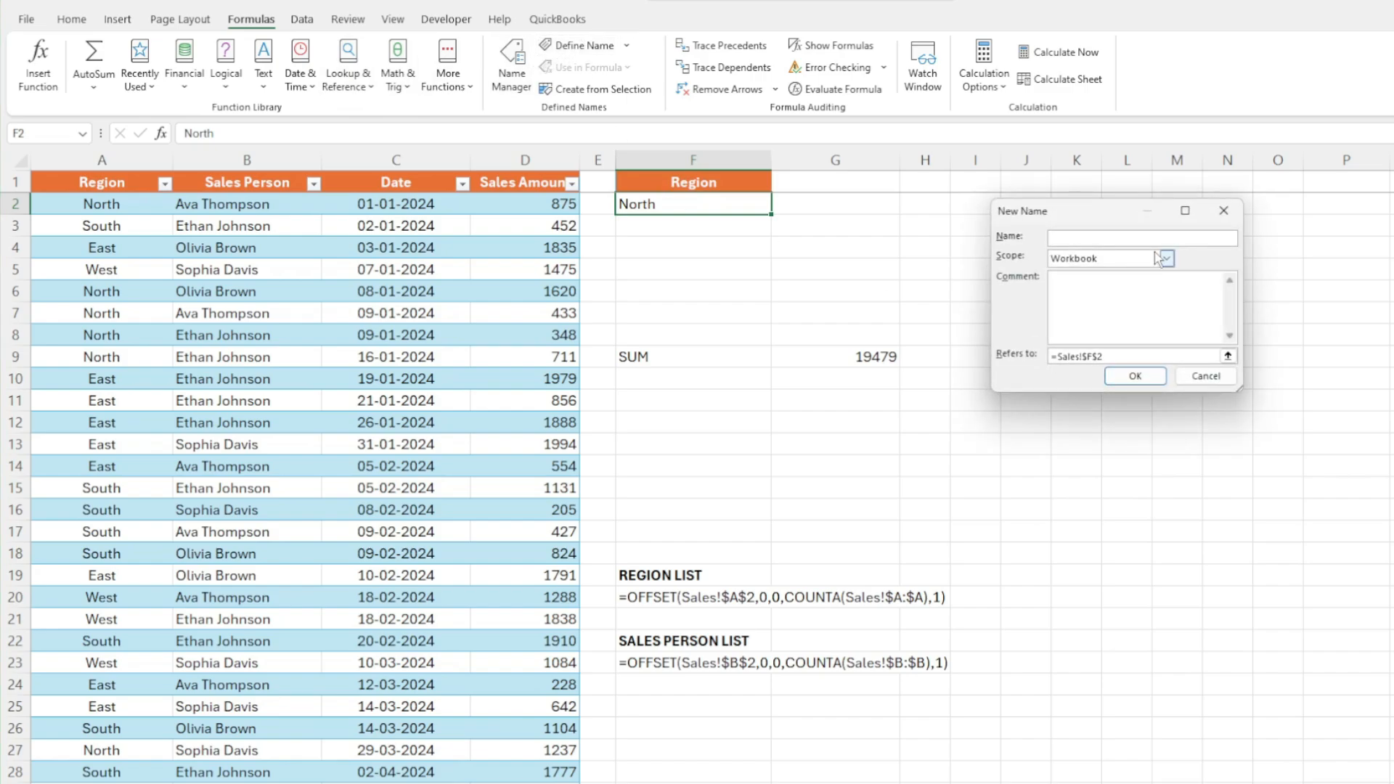
pyautogui.write('RegionList')
pyautogui.click(1109, 355)
pyautogui.press('BackSpace')
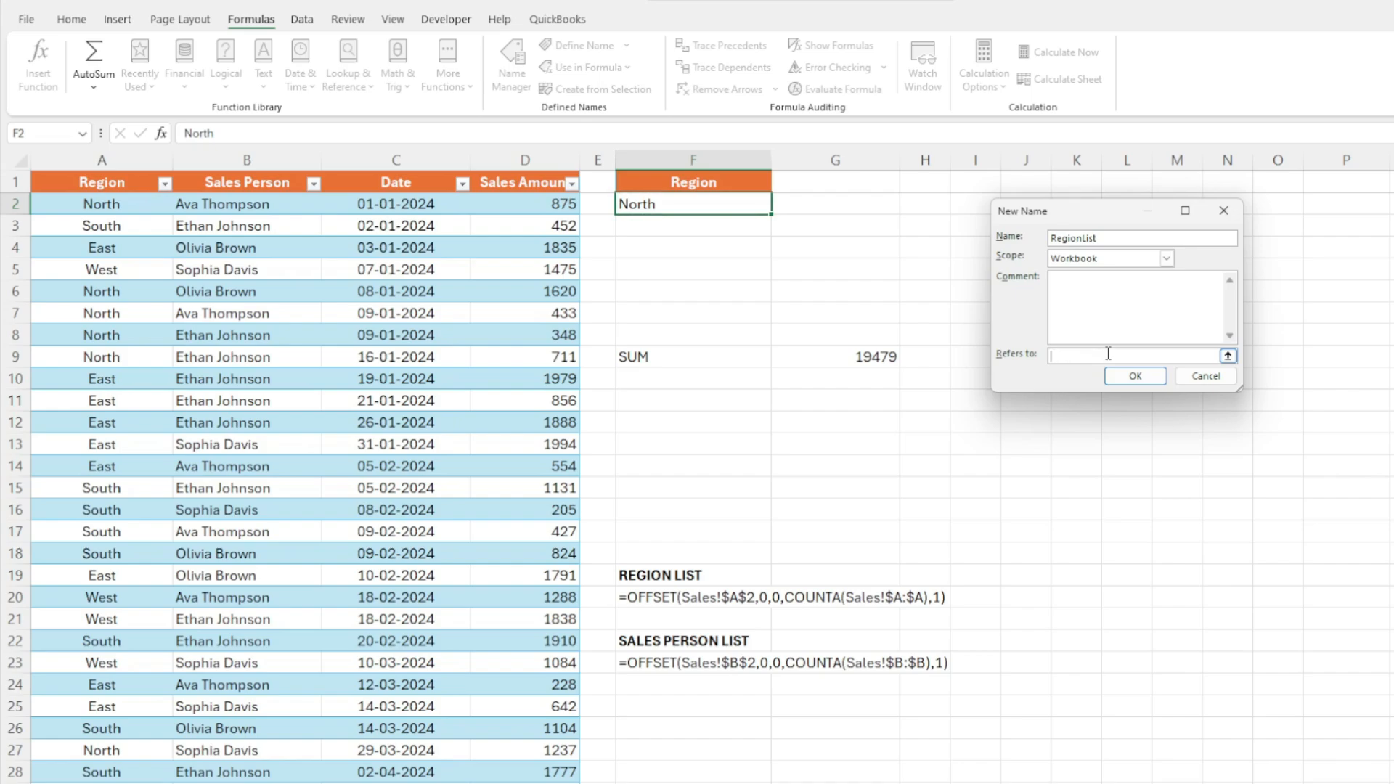
pyautogui.hotkey('ctrl', 'v')
pyautogui.click(1129, 374)
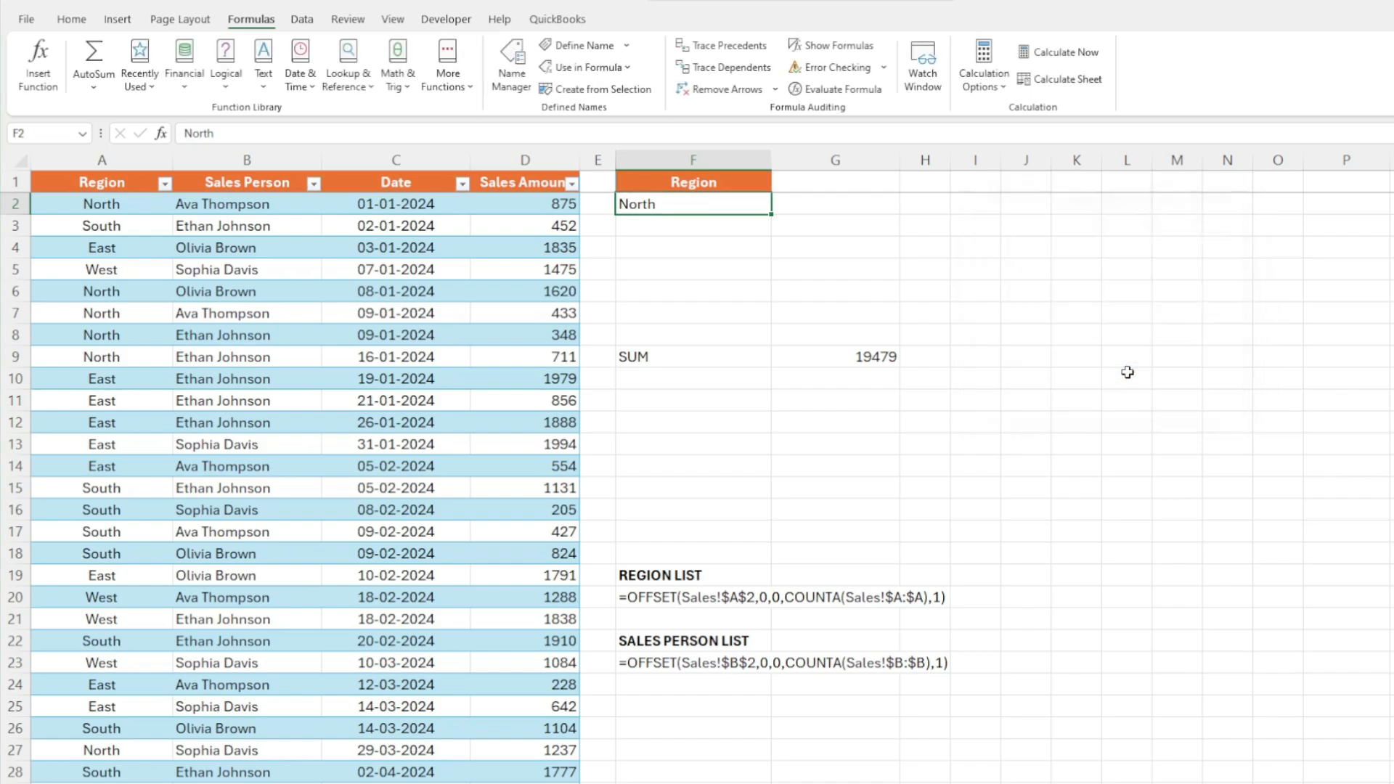
# Add a list data validation dropdown to F2 using the RegionList name as source, and choose West from it
pyautogui.click(673, 712)
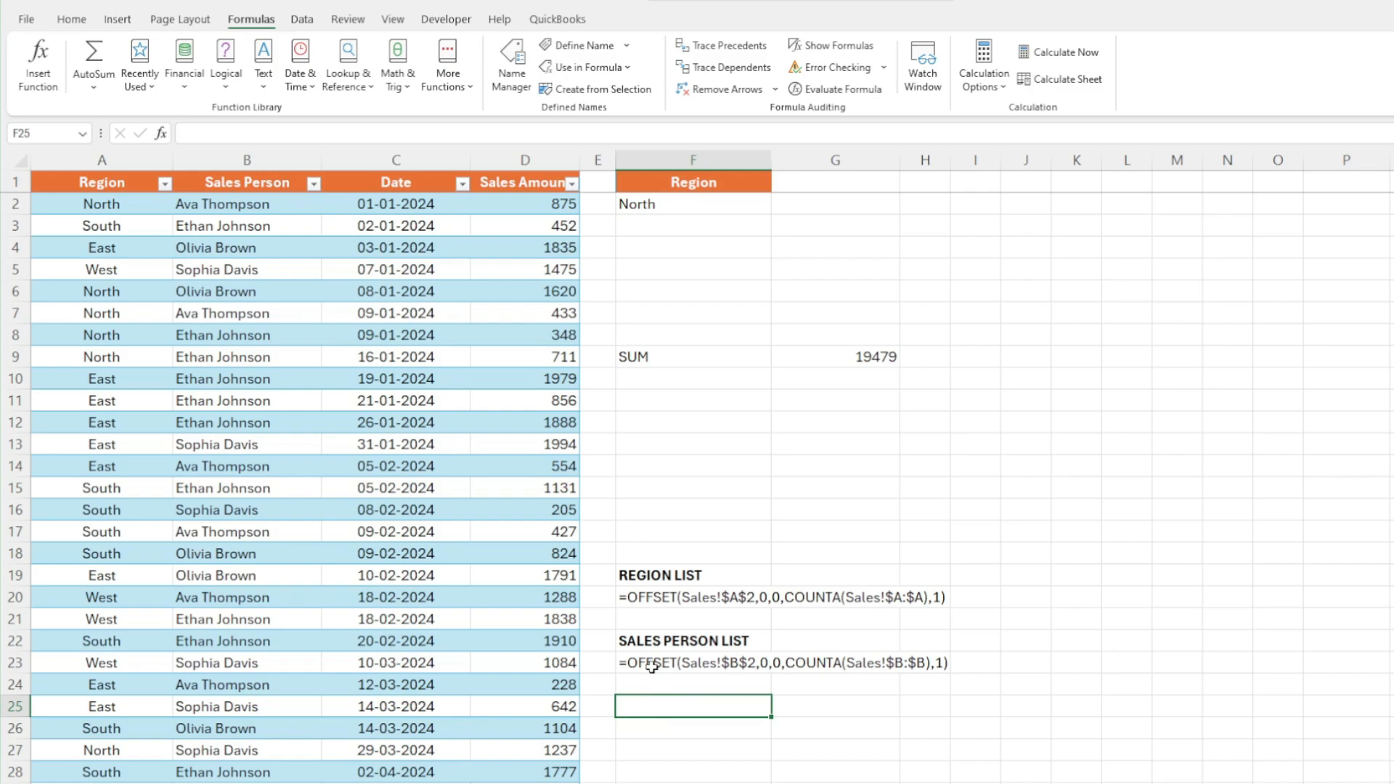
pyautogui.click(668, 256)
pyautogui.click(663, 205)
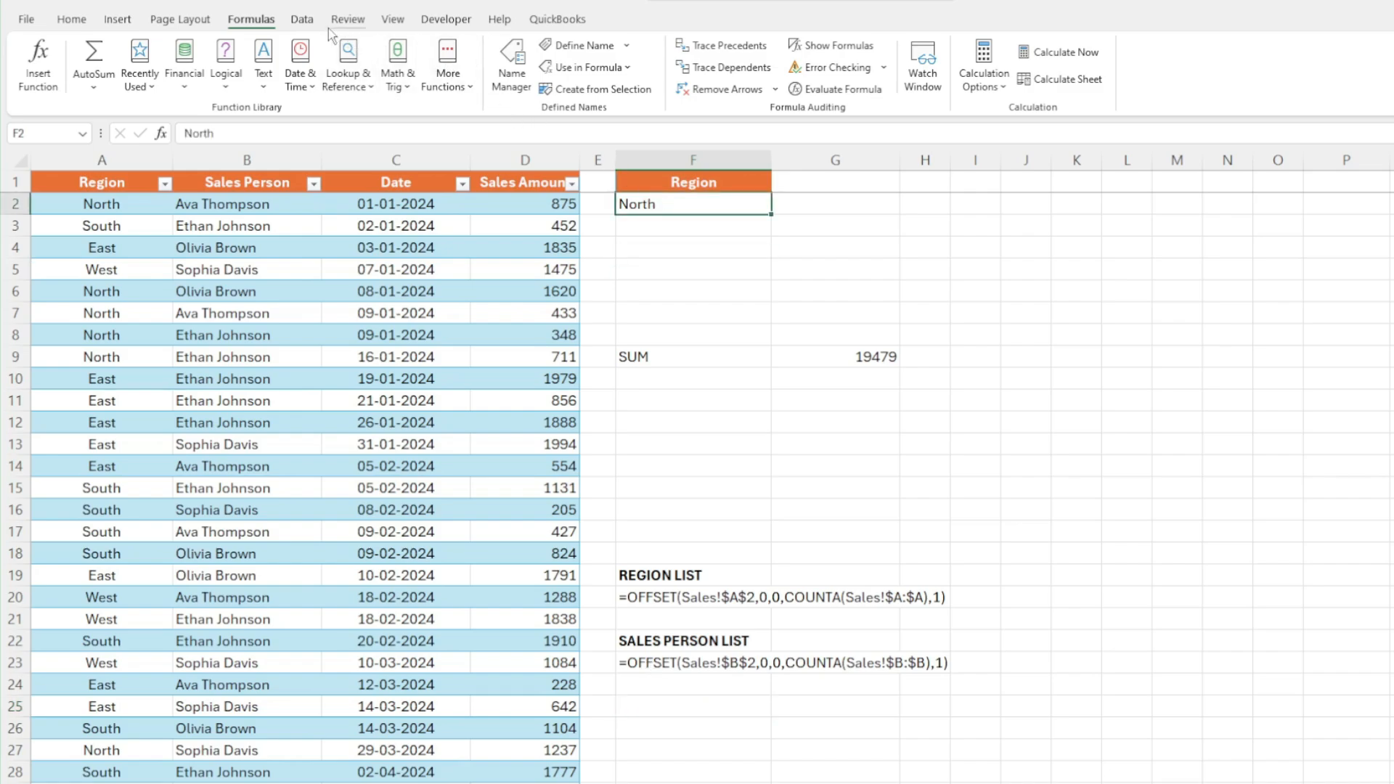
pyautogui.click(302, 19)
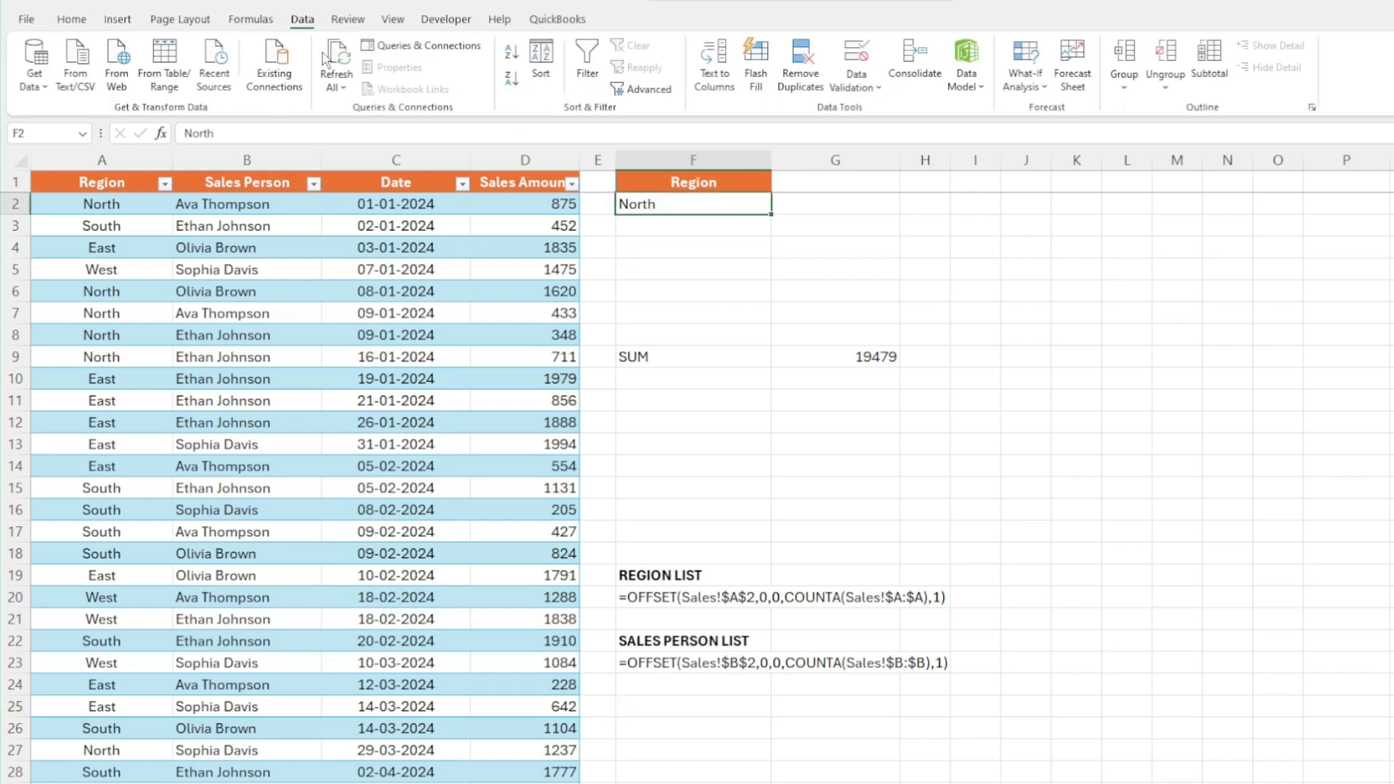
pyautogui.click(844, 97)
pyautogui.click(883, 119)
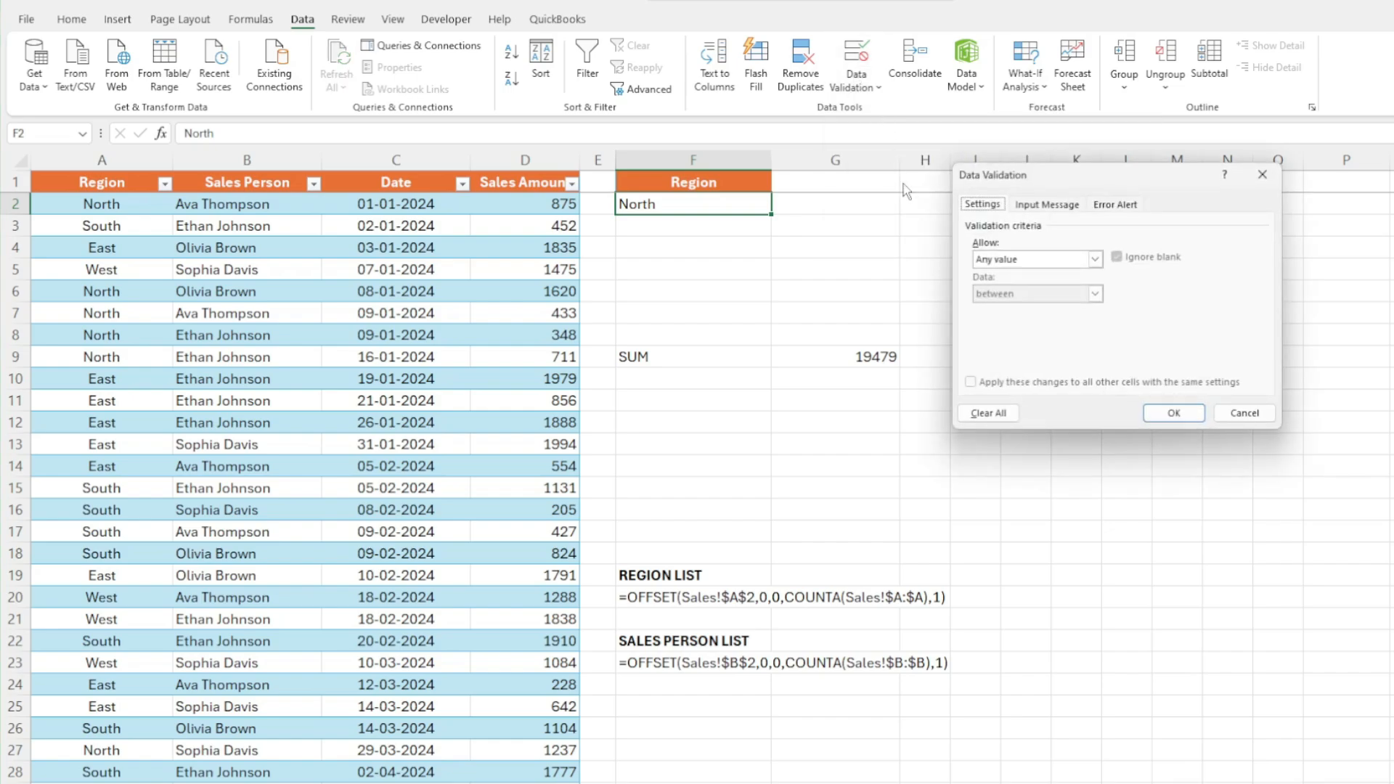
pyautogui.click(1095, 259)
pyautogui.click(1002, 305)
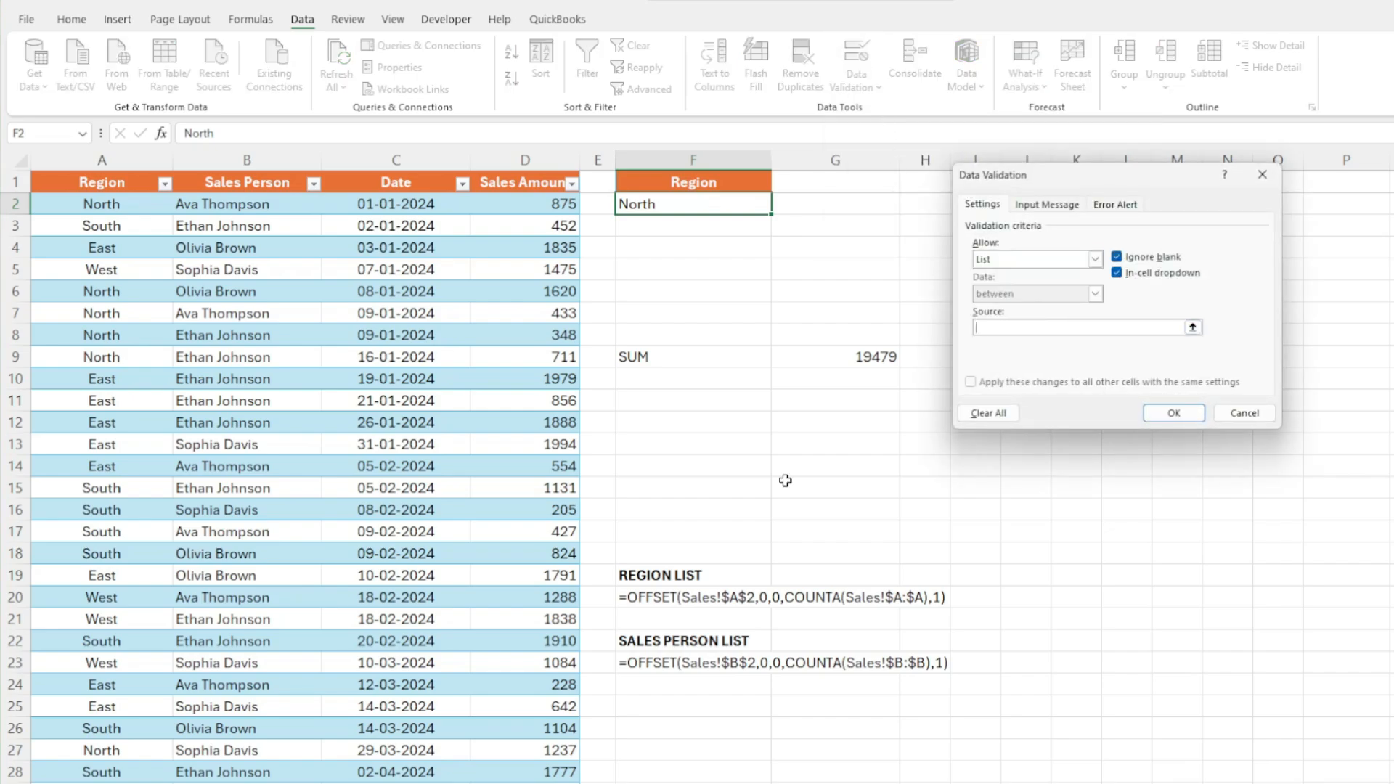
pyautogui.write('=RegionList')
pyautogui.click(1174, 413)
pyautogui.click(779, 209)
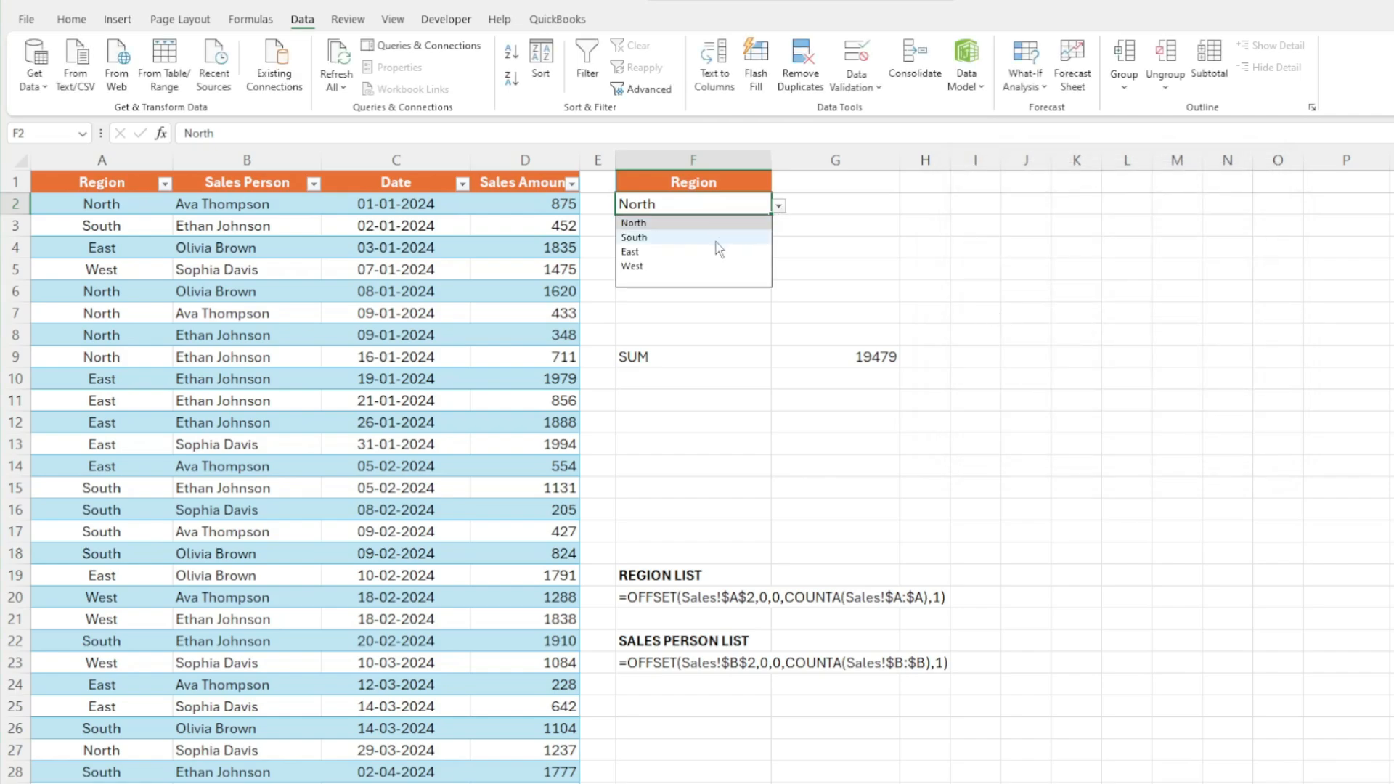
pyautogui.click(699, 267)
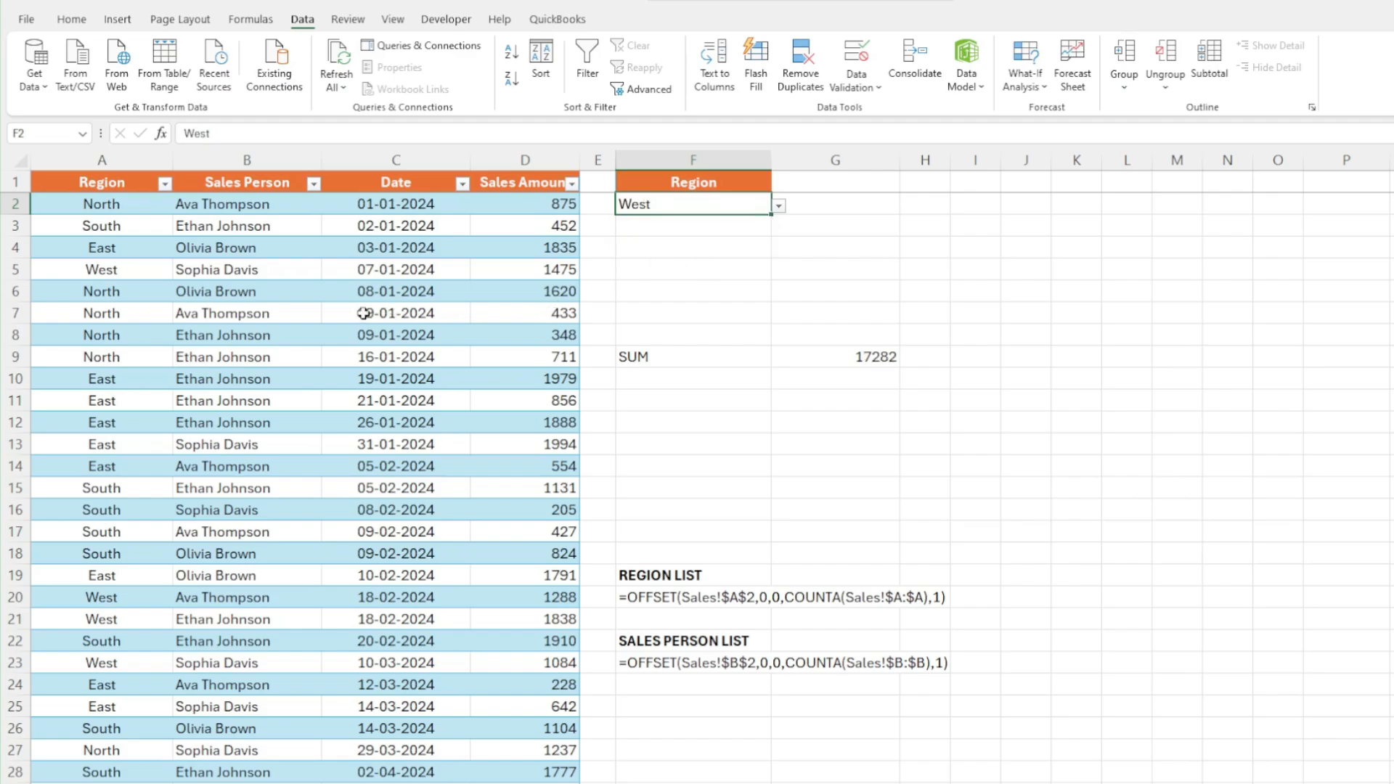
# Add a new row with region Eastern at the bottom of the Sales table
pyautogui.click(131, 331)
pyautogui.hotkey('ctrl', 'Down')
pyautogui.press('Down')
pyautogui.press('Down')
pyautogui.press('Down')
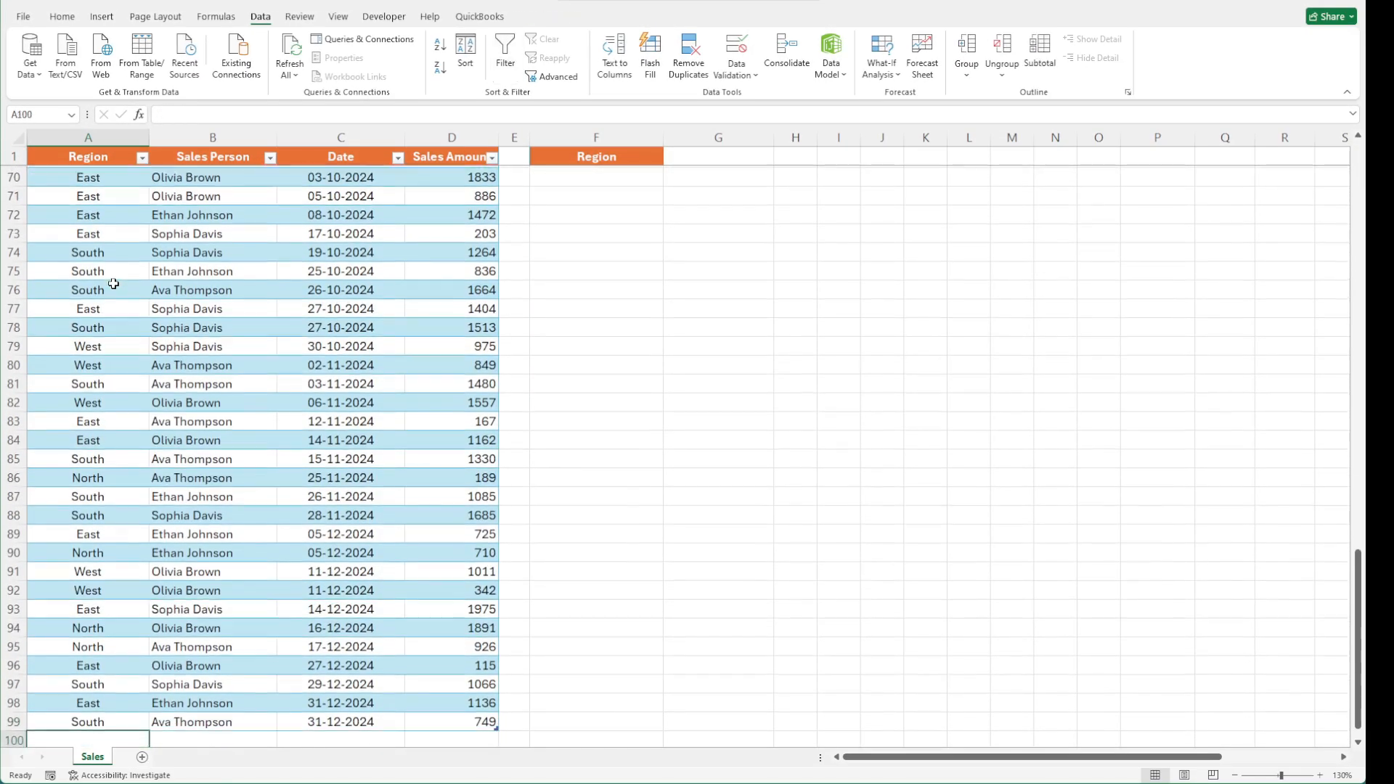
pyautogui.press('Up')
pyautogui.press('Up')
pyautogui.write('Eastern')
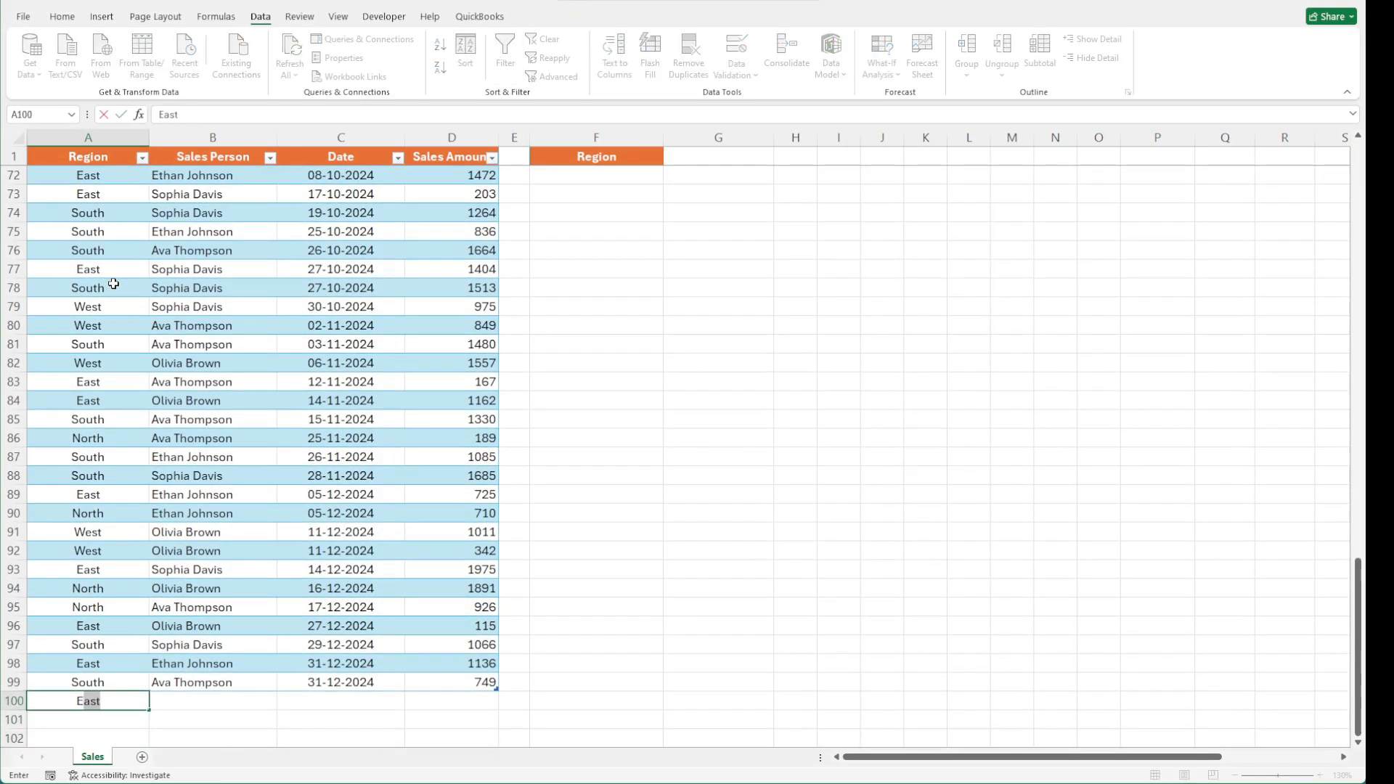
pyautogui.press('Return')
# Return to the top of the sheet and copy the sales person list OFFSET formula text from F23
pyautogui.click(639, 186)
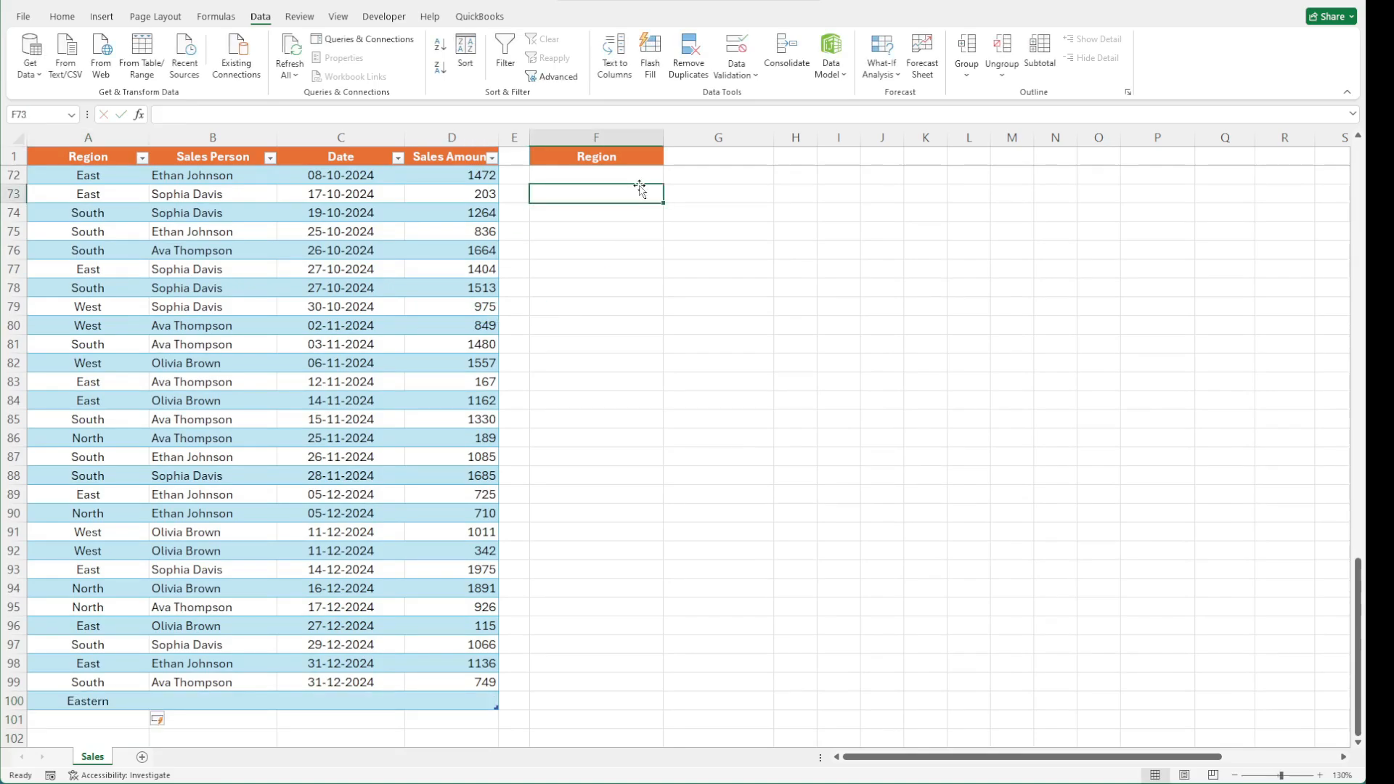
pyautogui.hotkey('ctrl', 'Up')
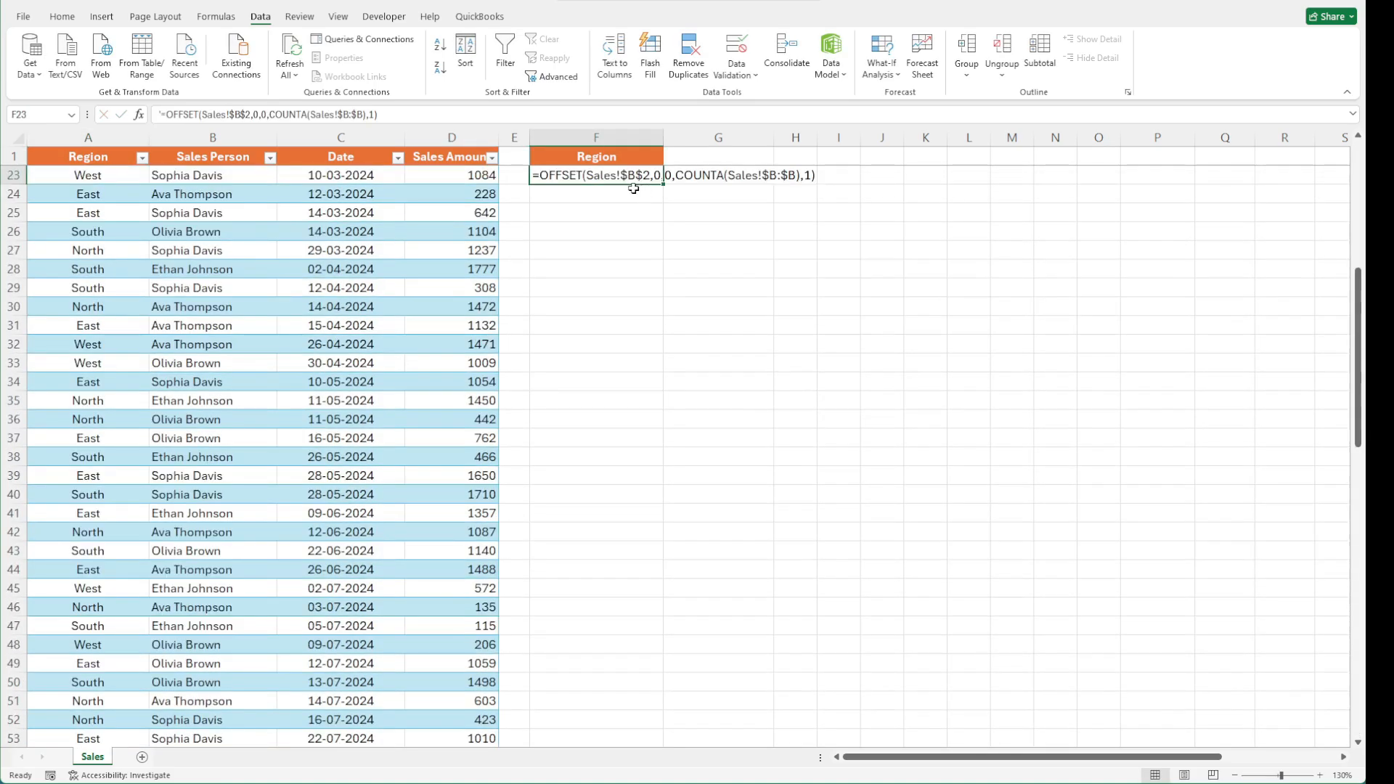
pyautogui.hotkey('ctrl', 'Home')
pyautogui.click(597, 243)
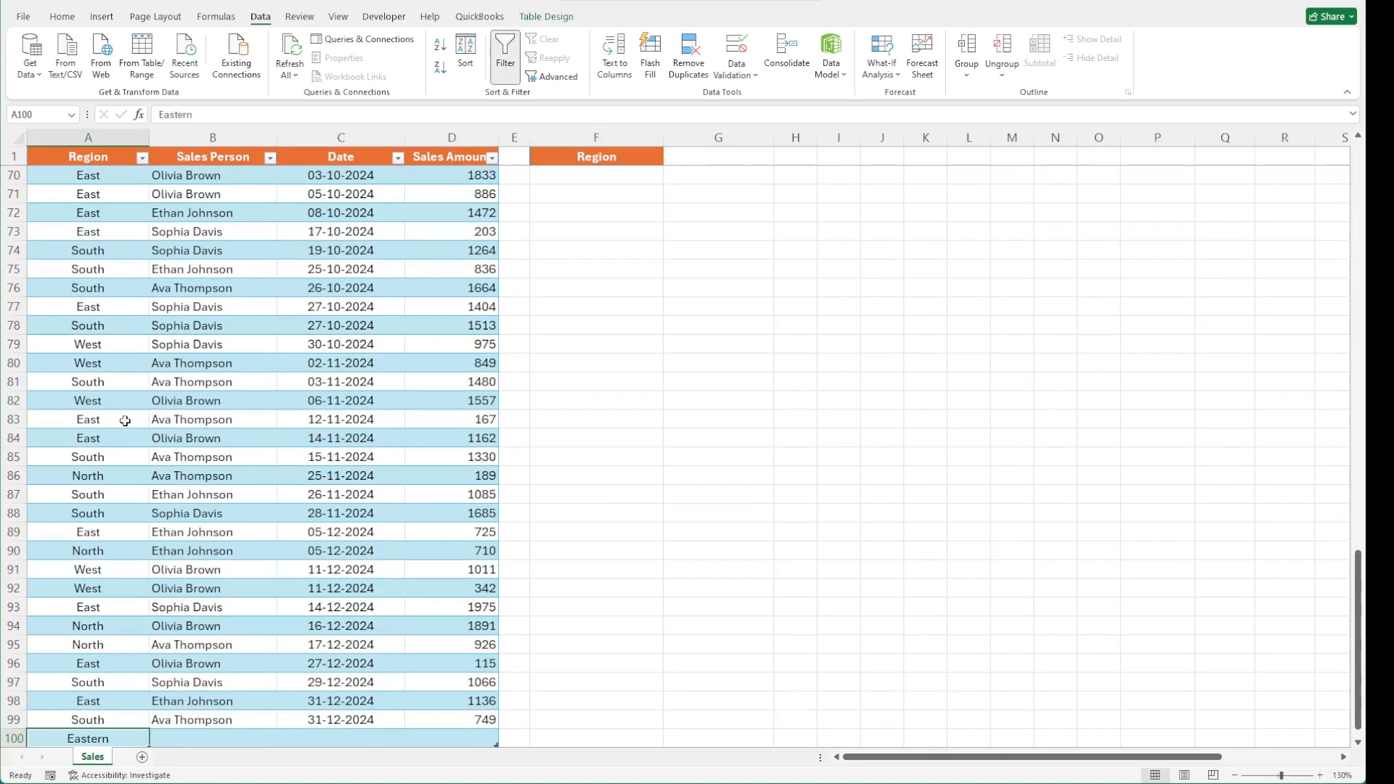
pyautogui.scroll(-3, 124, 576)
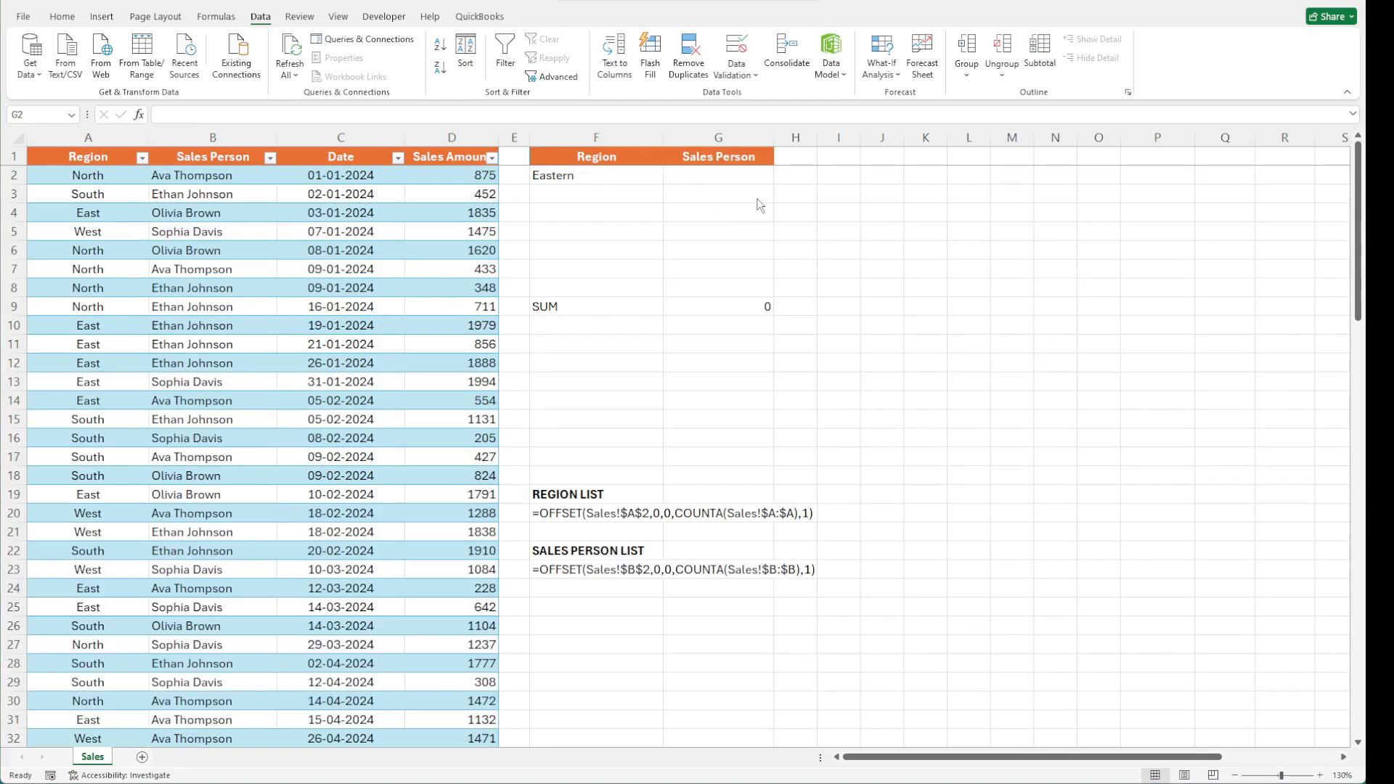
pyautogui.click(733, 184)
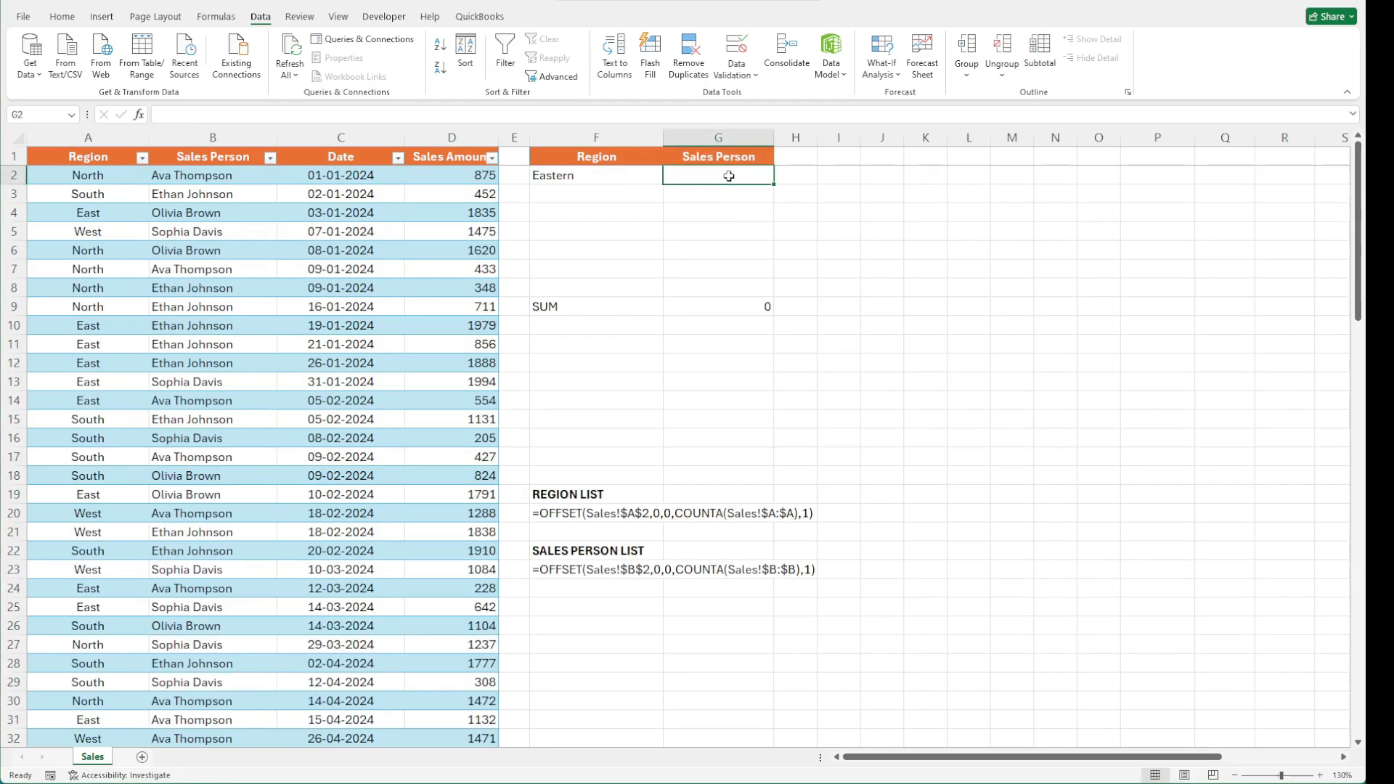
pyautogui.click(639, 569)
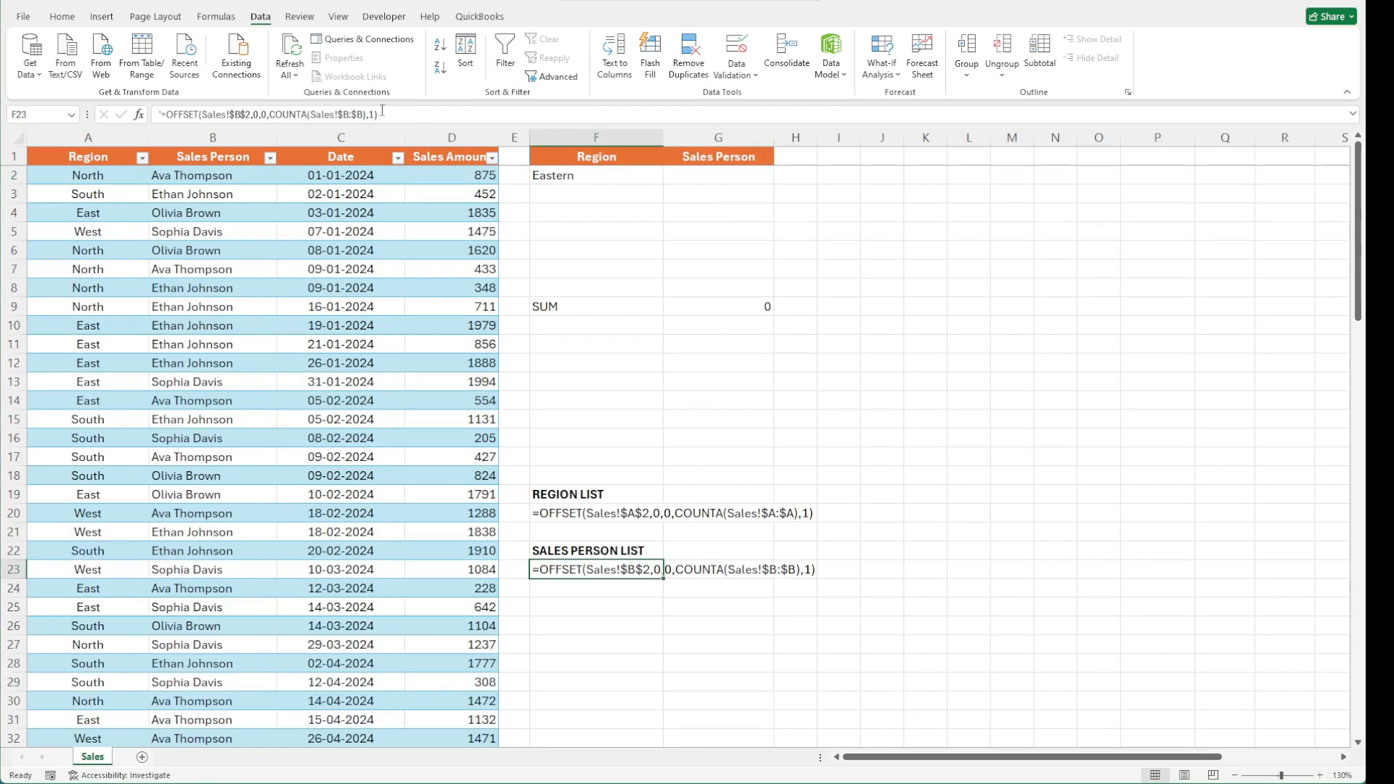
pyautogui.moveTo(378, 114); pyautogui.dragTo(259, 115)
# Define a workbook name SRList for G2 that refers to the pasted sales person OFFSET formula
pyautogui.click(719, 175)
pyautogui.click(216, 16)
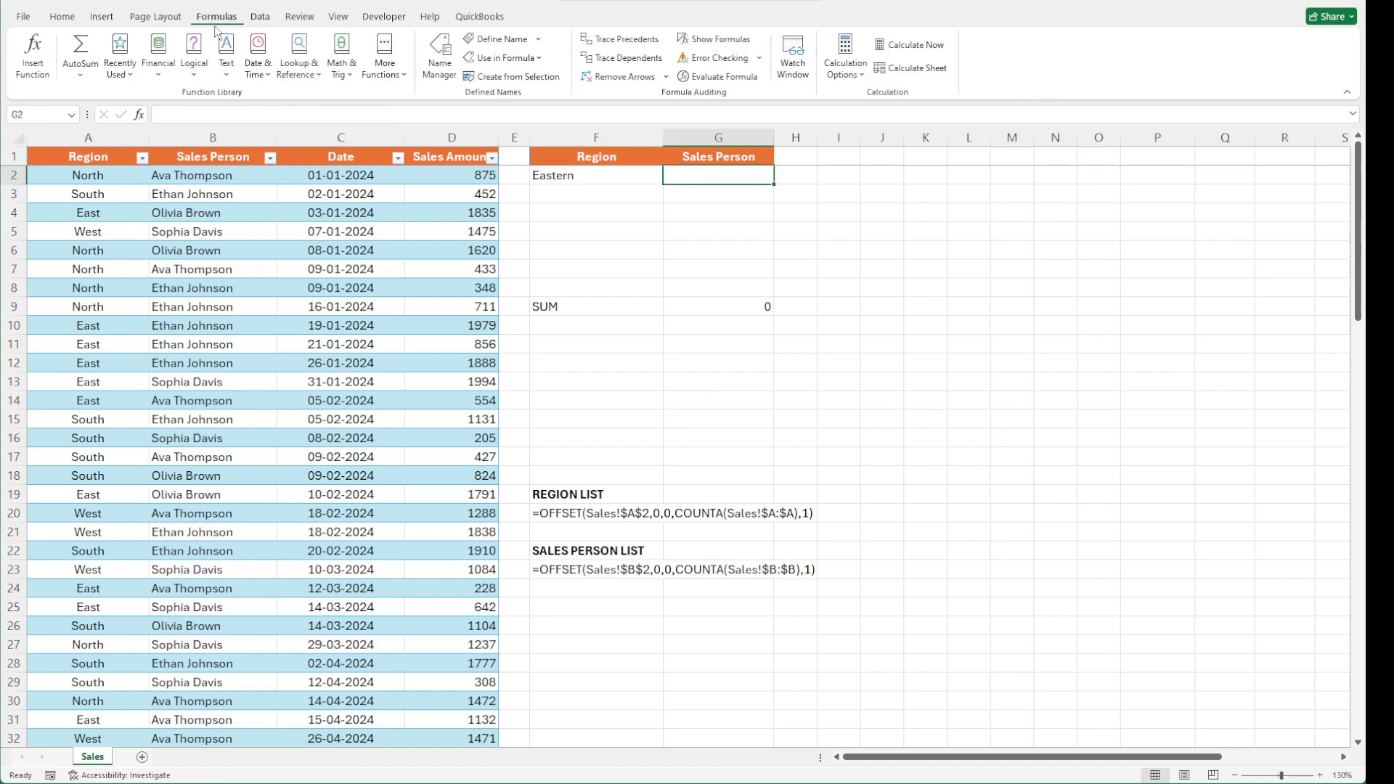
pyautogui.click(496, 39)
pyautogui.write('SR')
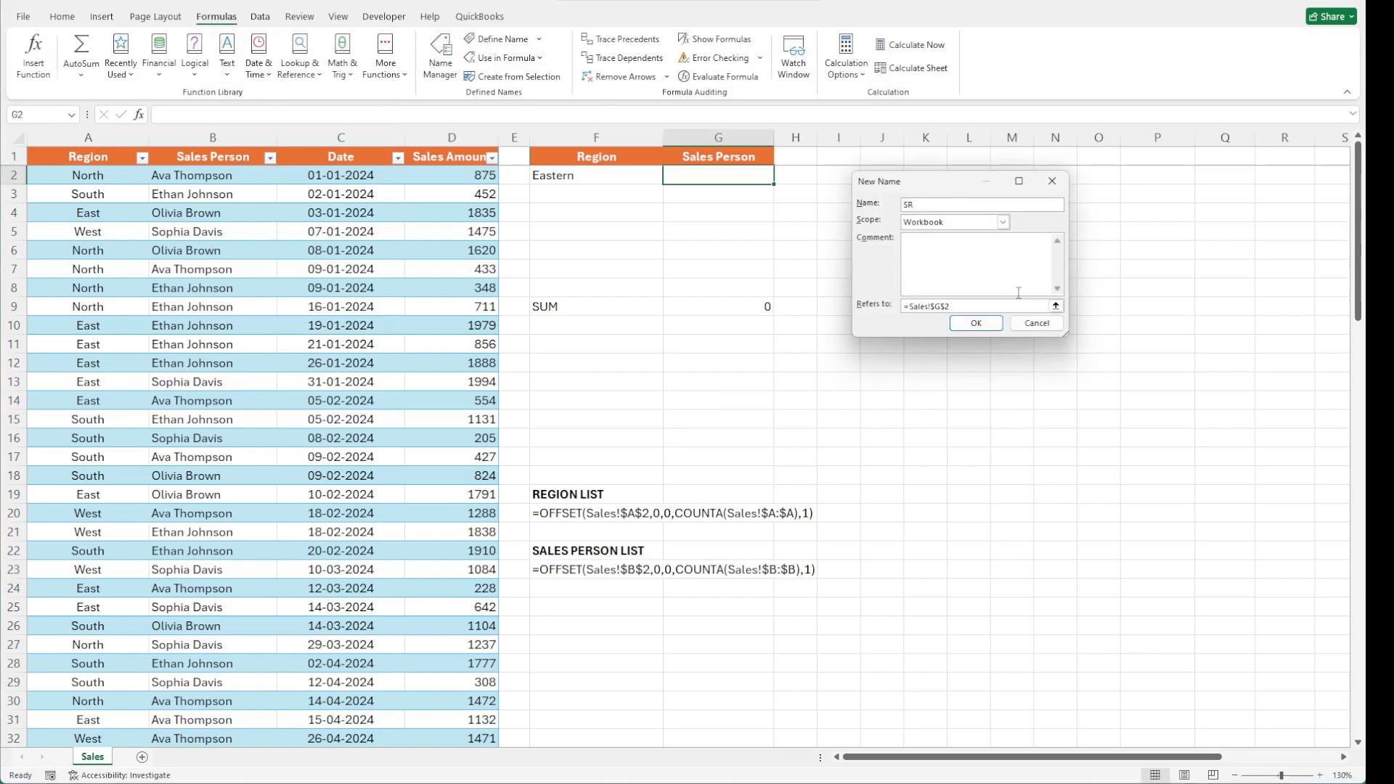
pyautogui.write('List')
pyautogui.click(1016, 305)
pyautogui.hotkey('ctrl', 'a')
pyautogui.write('=OFFSET(Sales!$B$2,0,0,COUNTA(Sales!$B:$B),1)')
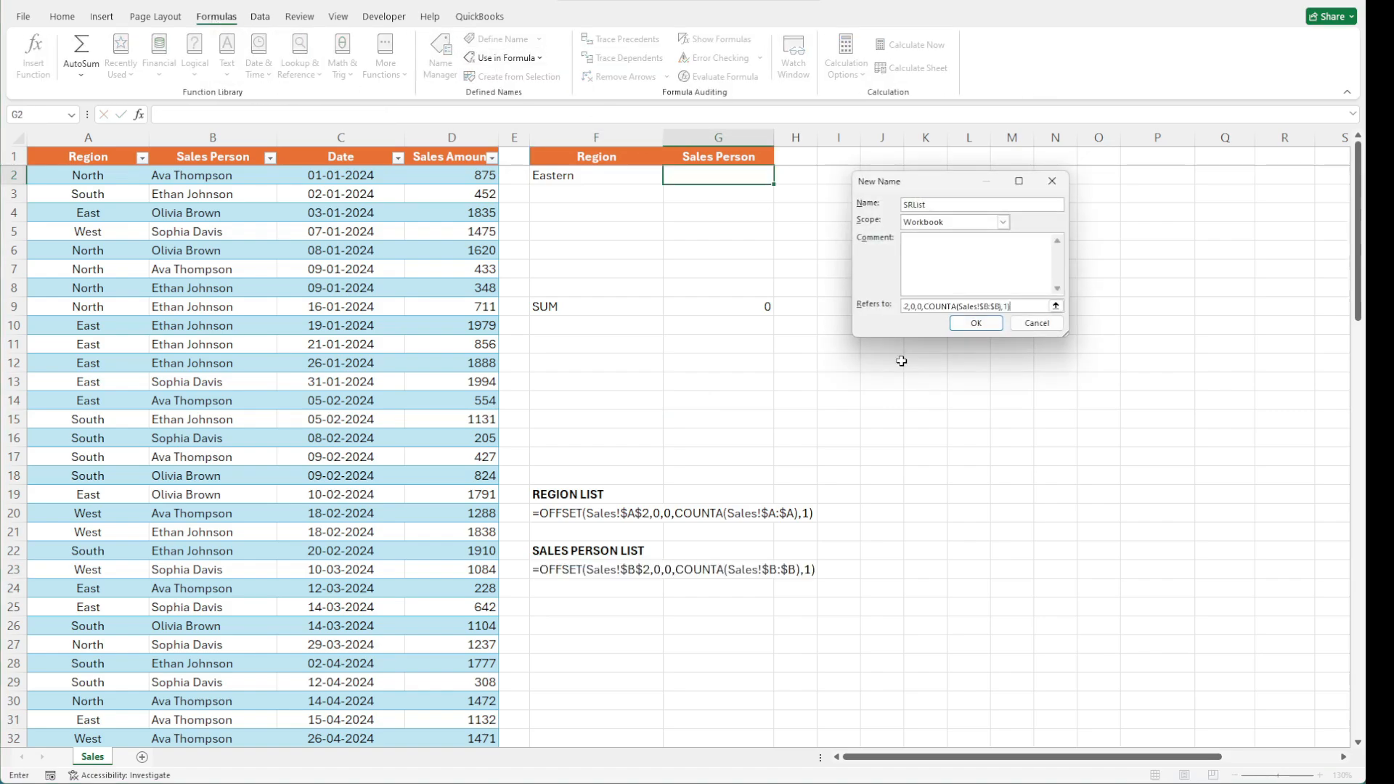
pyautogui.click(976, 323)
# Add a list data validation dropdown to G2 with source =SRList
pyautogui.click(260, 16)
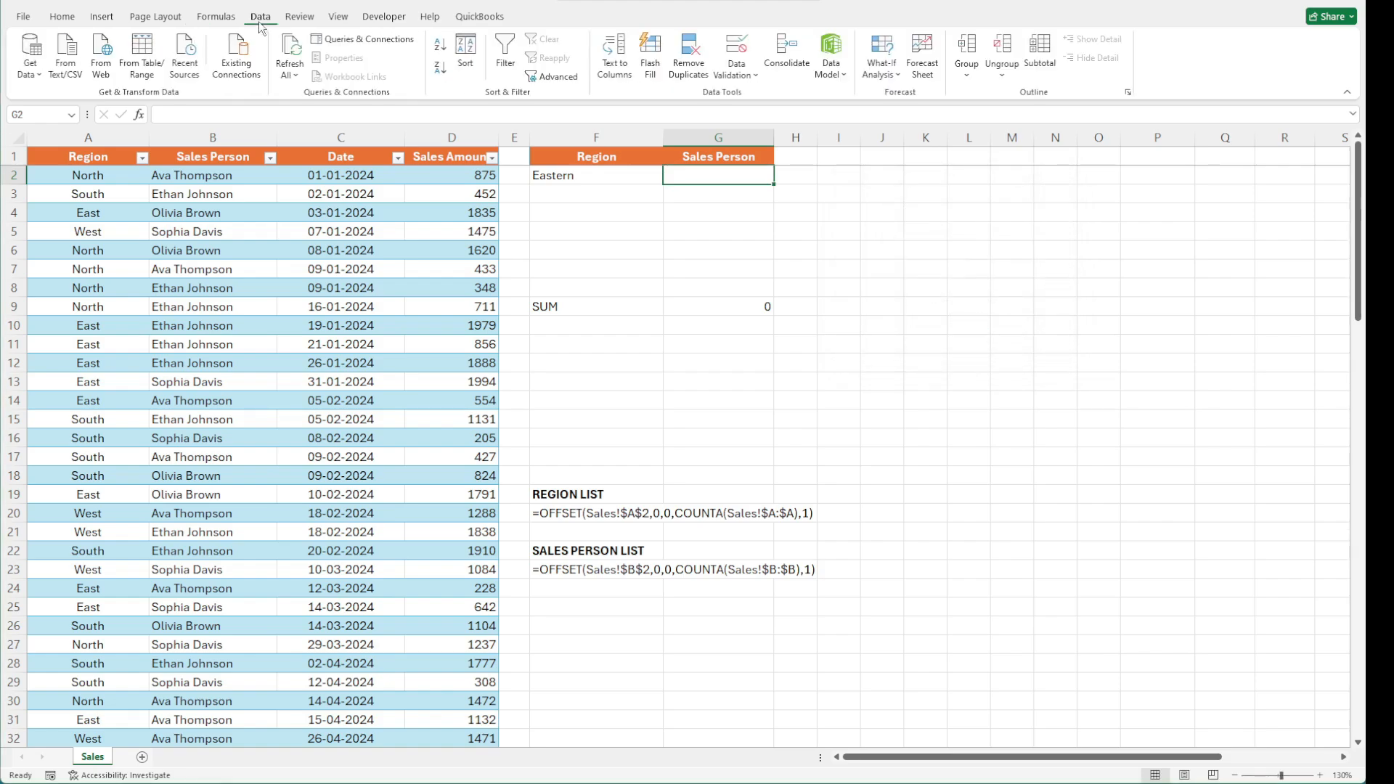
pyautogui.click(734, 72)
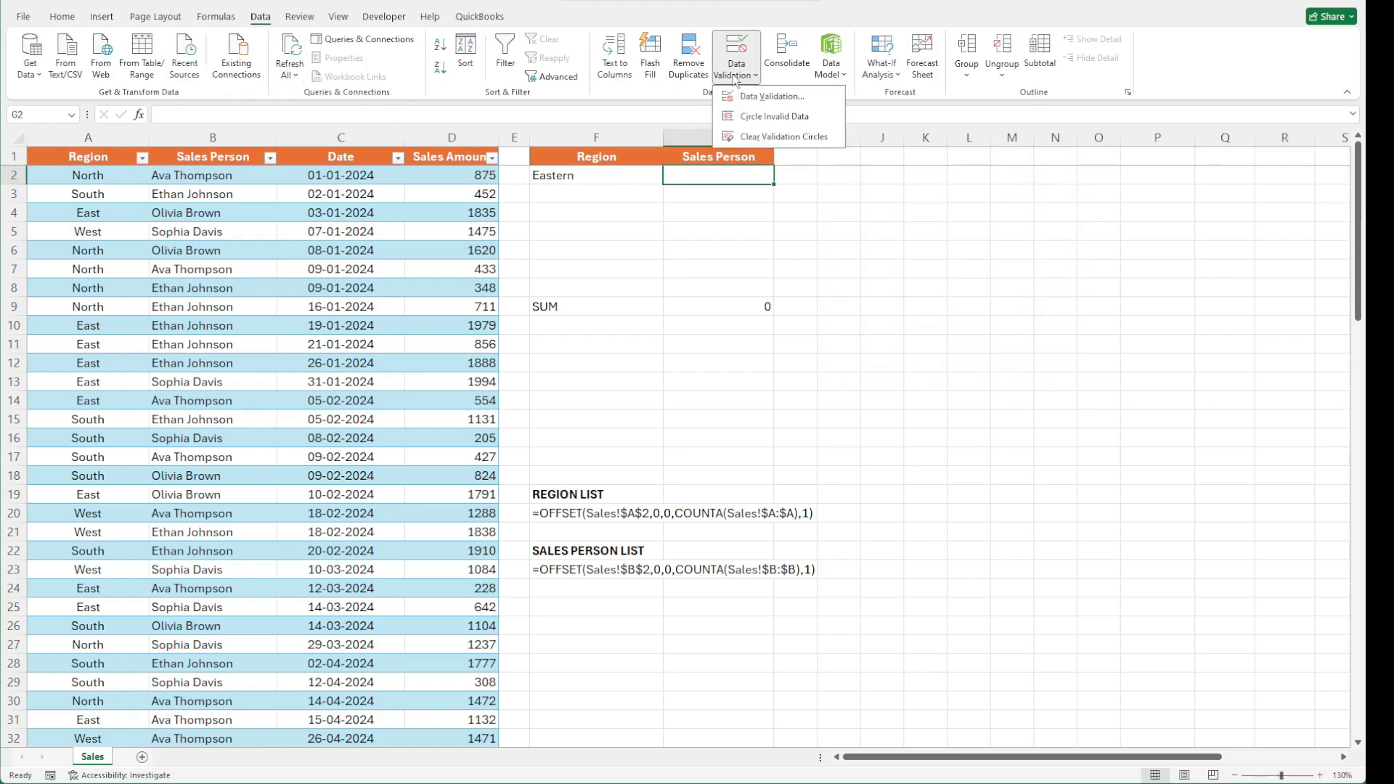
pyautogui.click(825, 95)
pyautogui.click(900, 222)
pyautogui.click(919, 265)
pyautogui.click(983, 281)
pyautogui.write('=SRList')
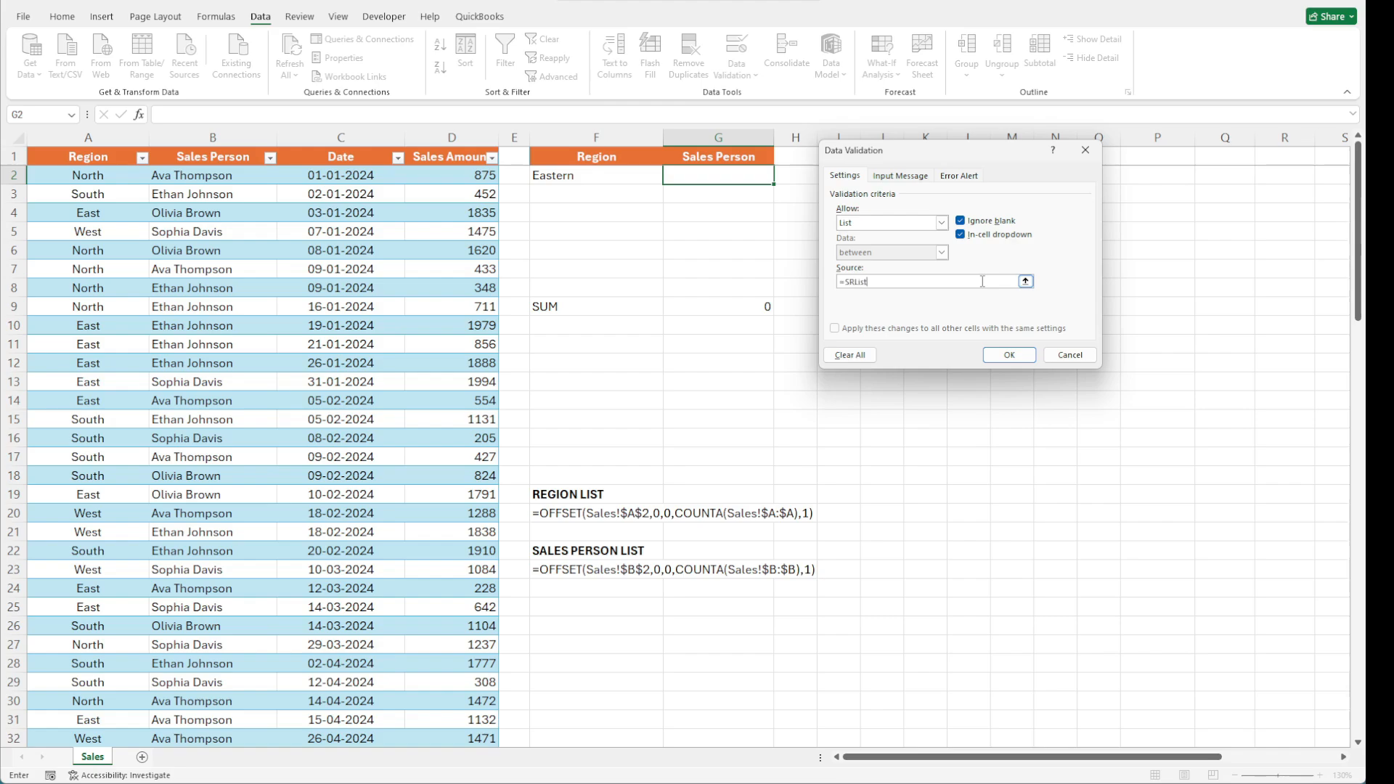
pyautogui.click(1010, 354)
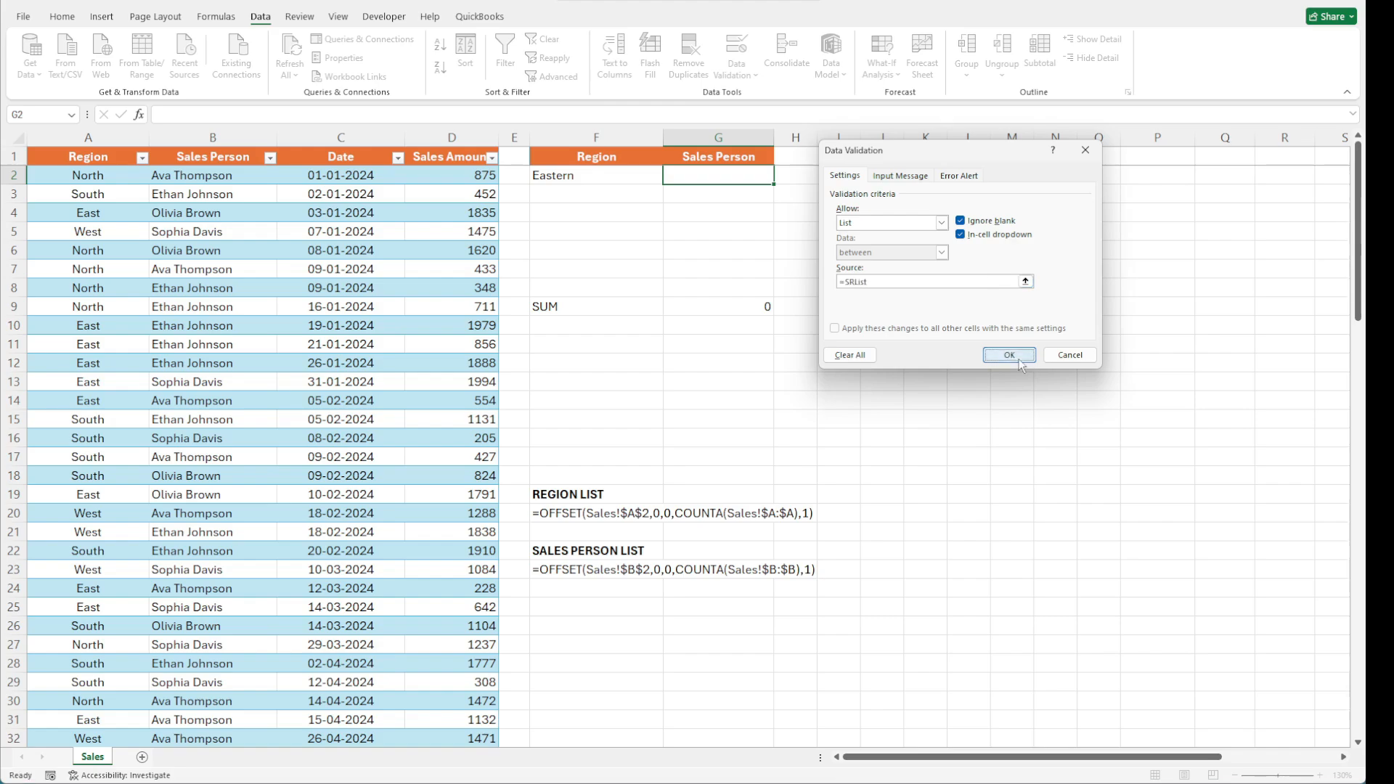
pyautogui.click(781, 177)
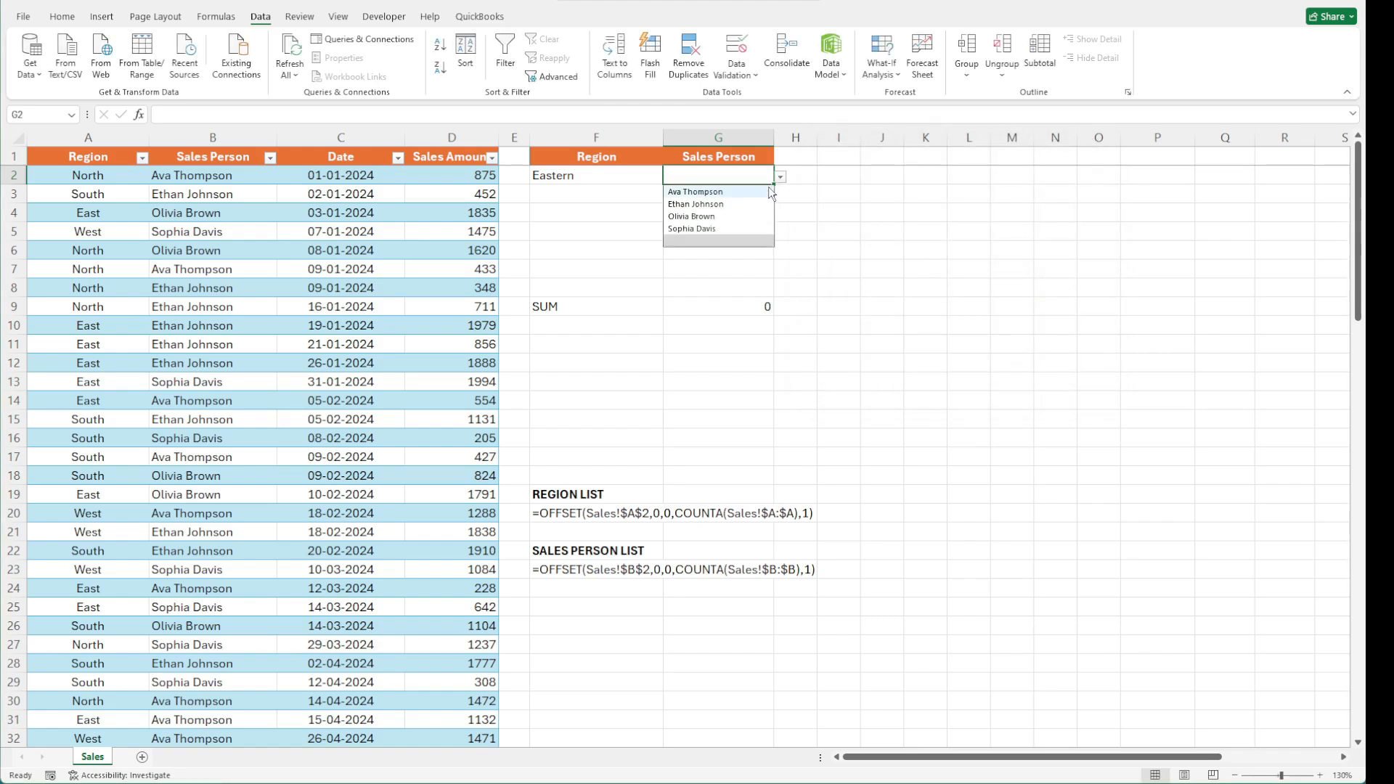
pyautogui.click(758, 203)
pyautogui.click(730, 303)
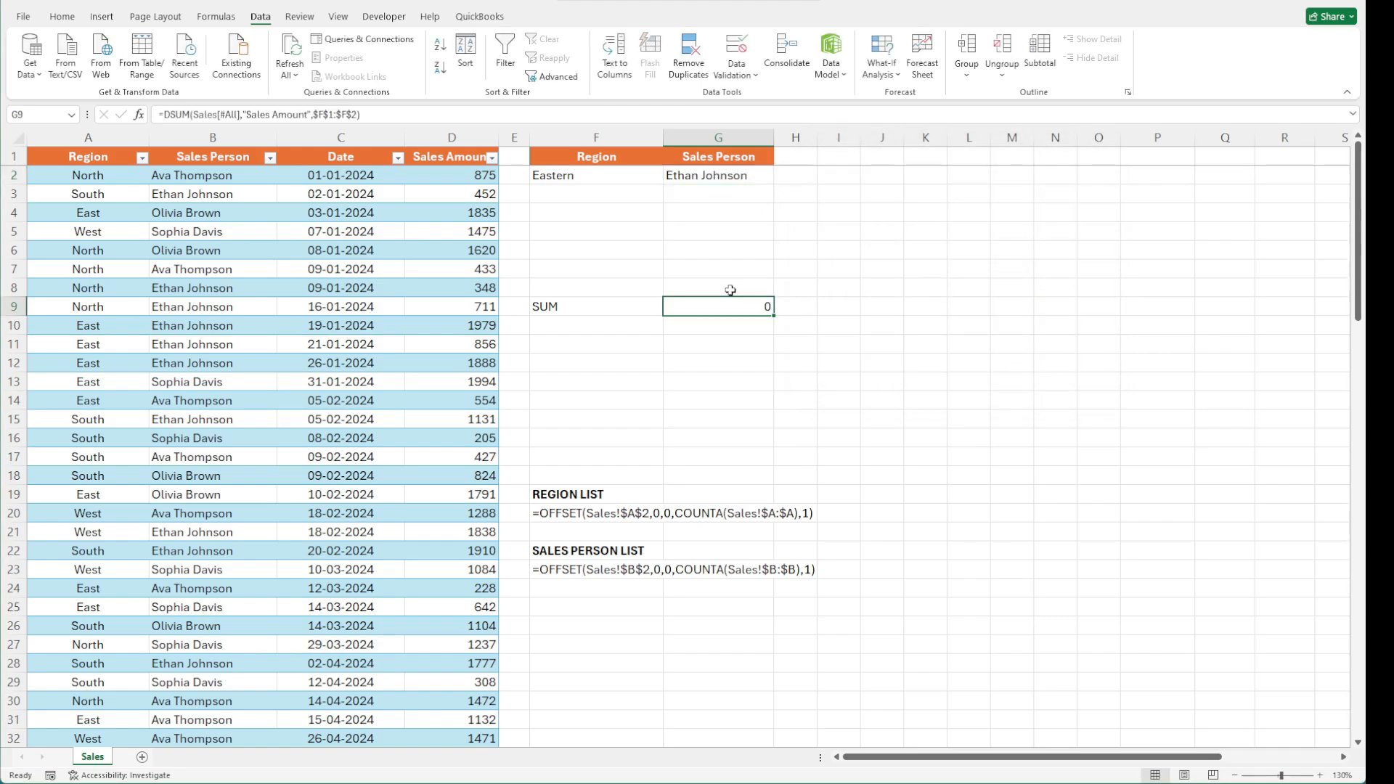
# Change the region in F2 to East using its dropdown
pyautogui.click(595, 175)
pyautogui.click(670, 176)
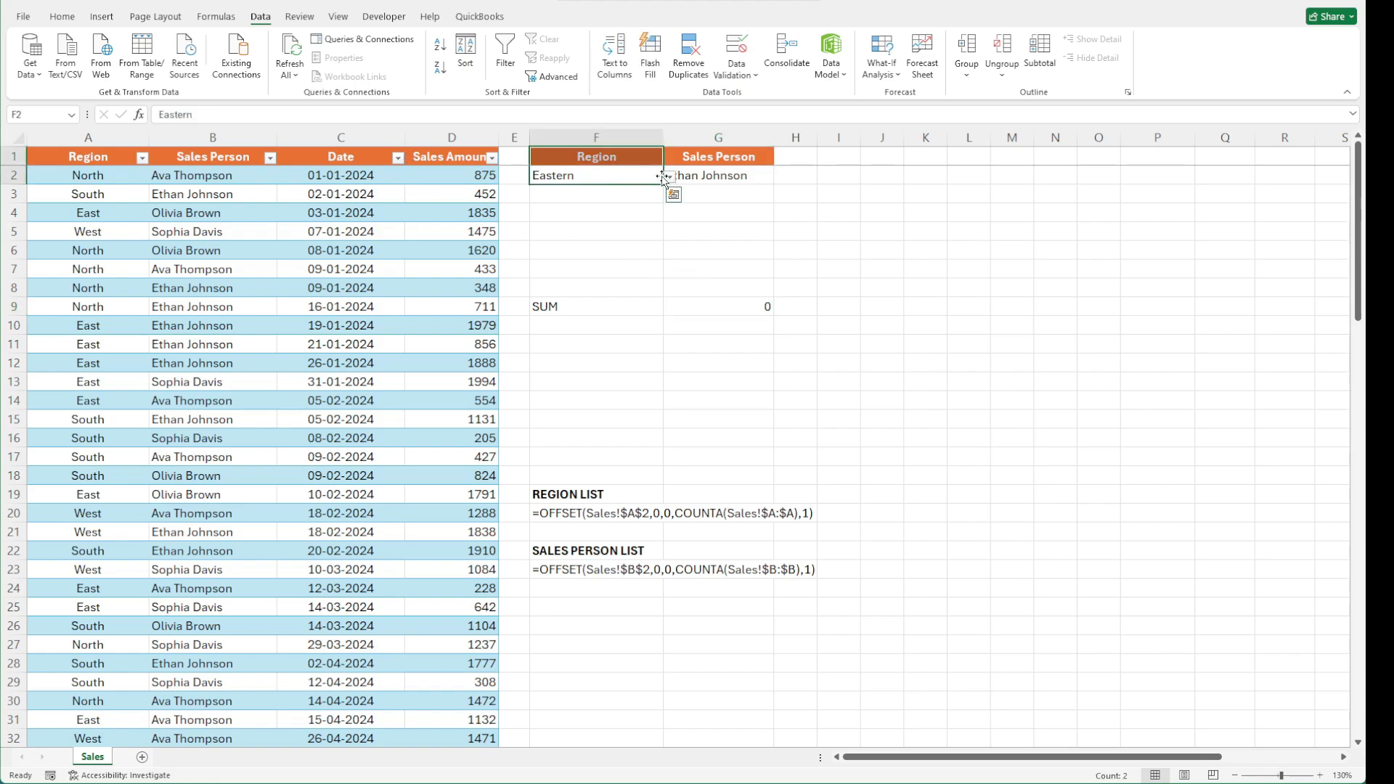
pyautogui.click(595, 216)
pyautogui.click(719, 250)
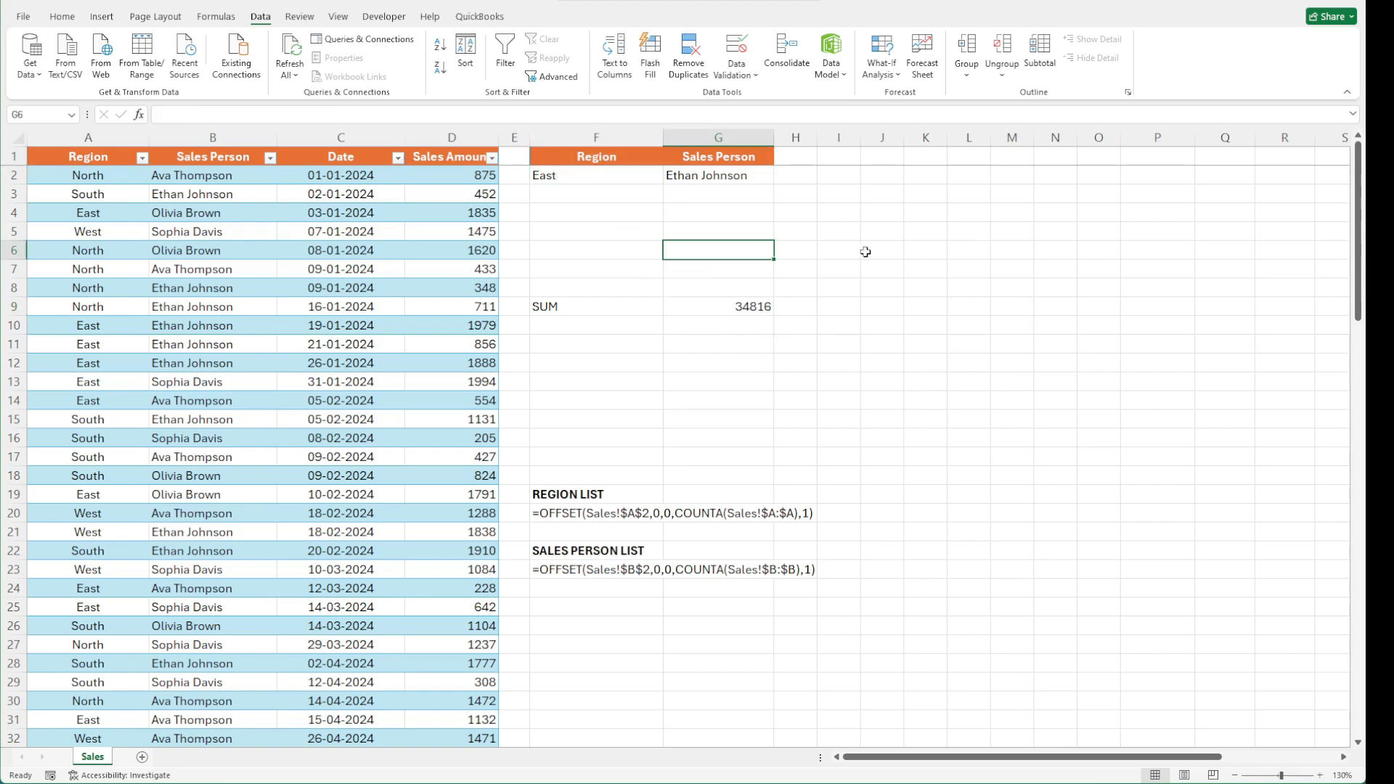
pyautogui.click(854, 250)
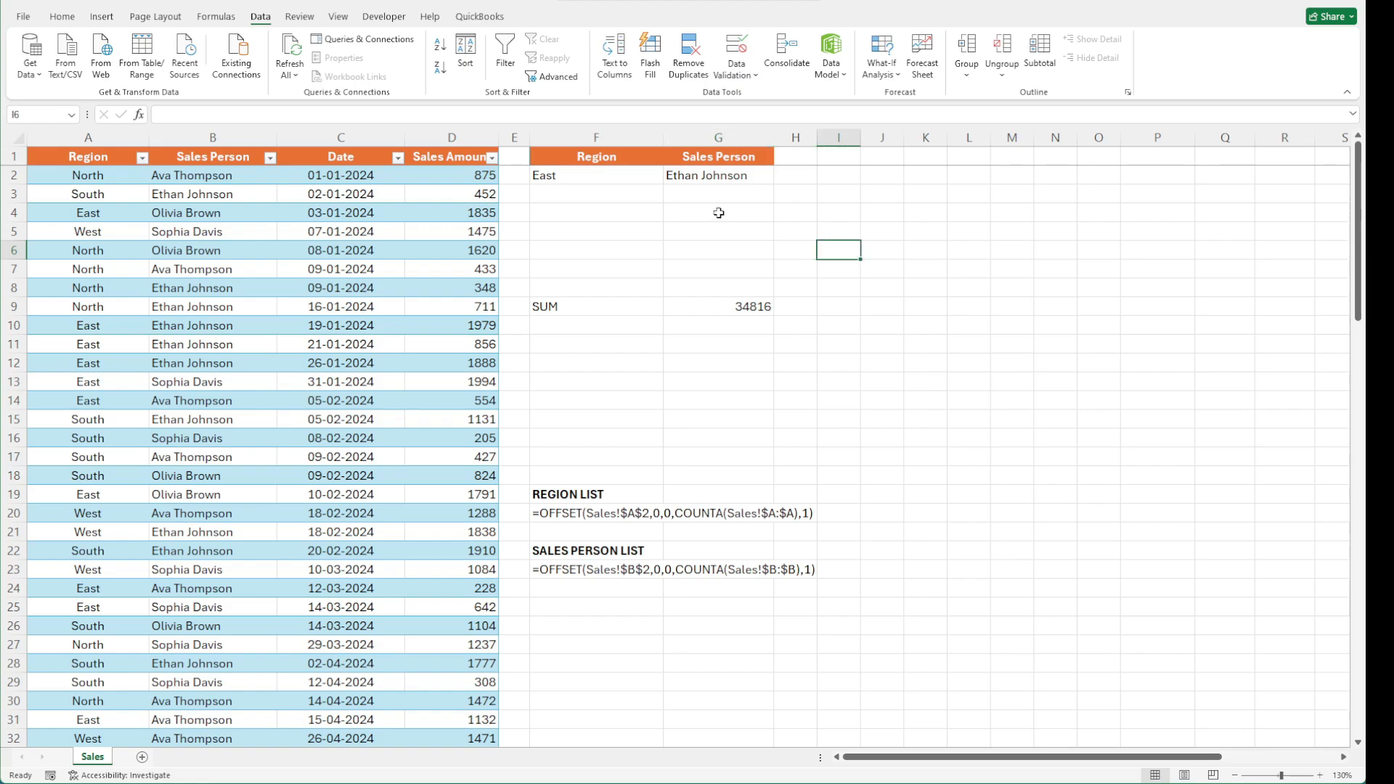
pyautogui.click(752, 157)
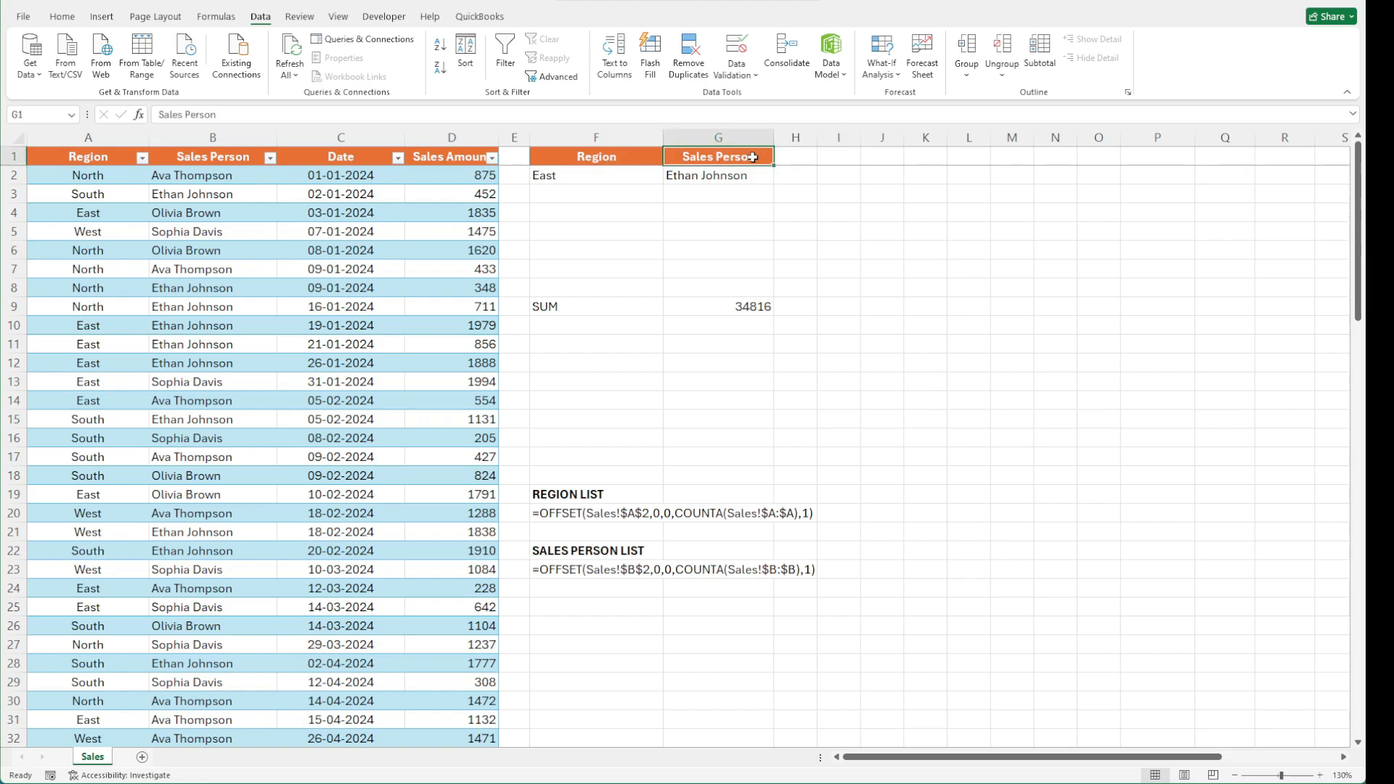
# Extend the DSUM criteria range in G9 to $F$1:$G$2 so the sales person is included
pyautogui.click(604, 156)
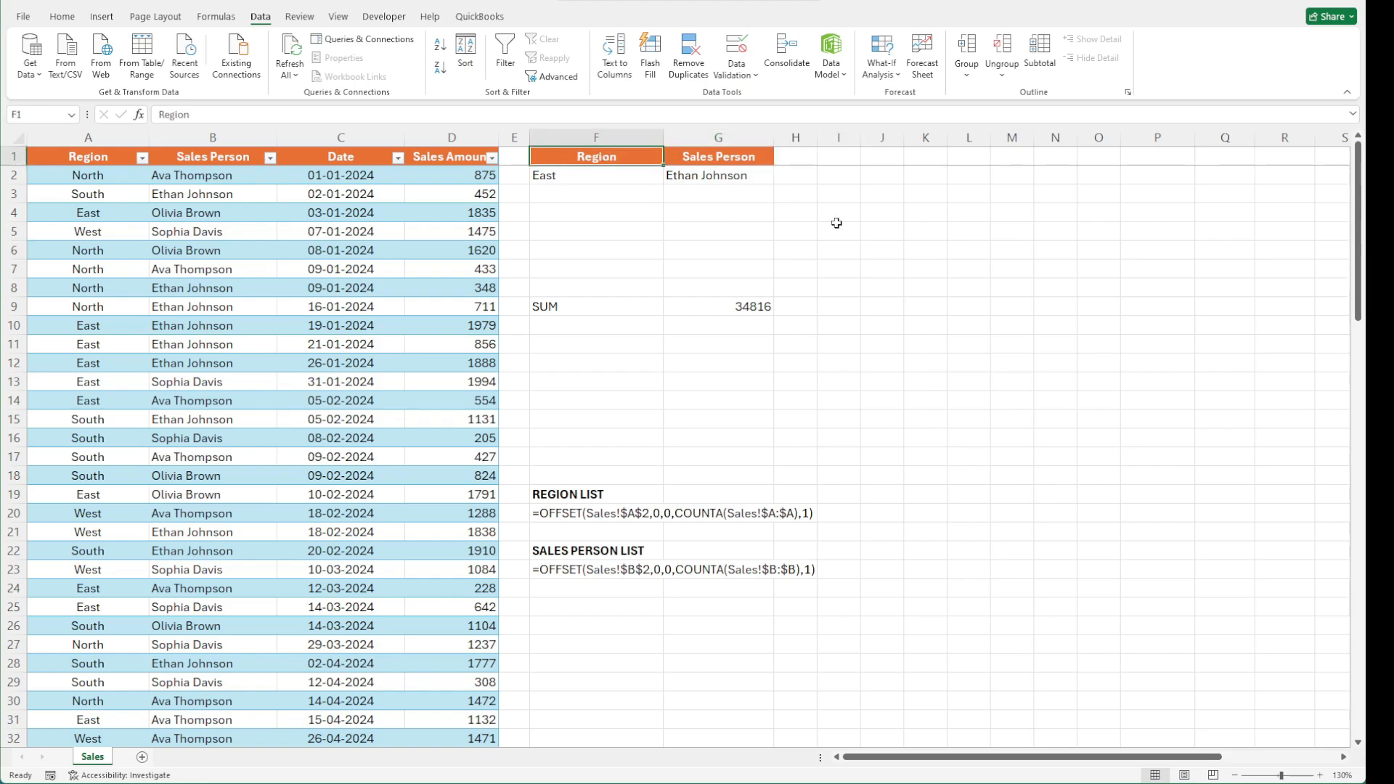
pyautogui.click(736, 177)
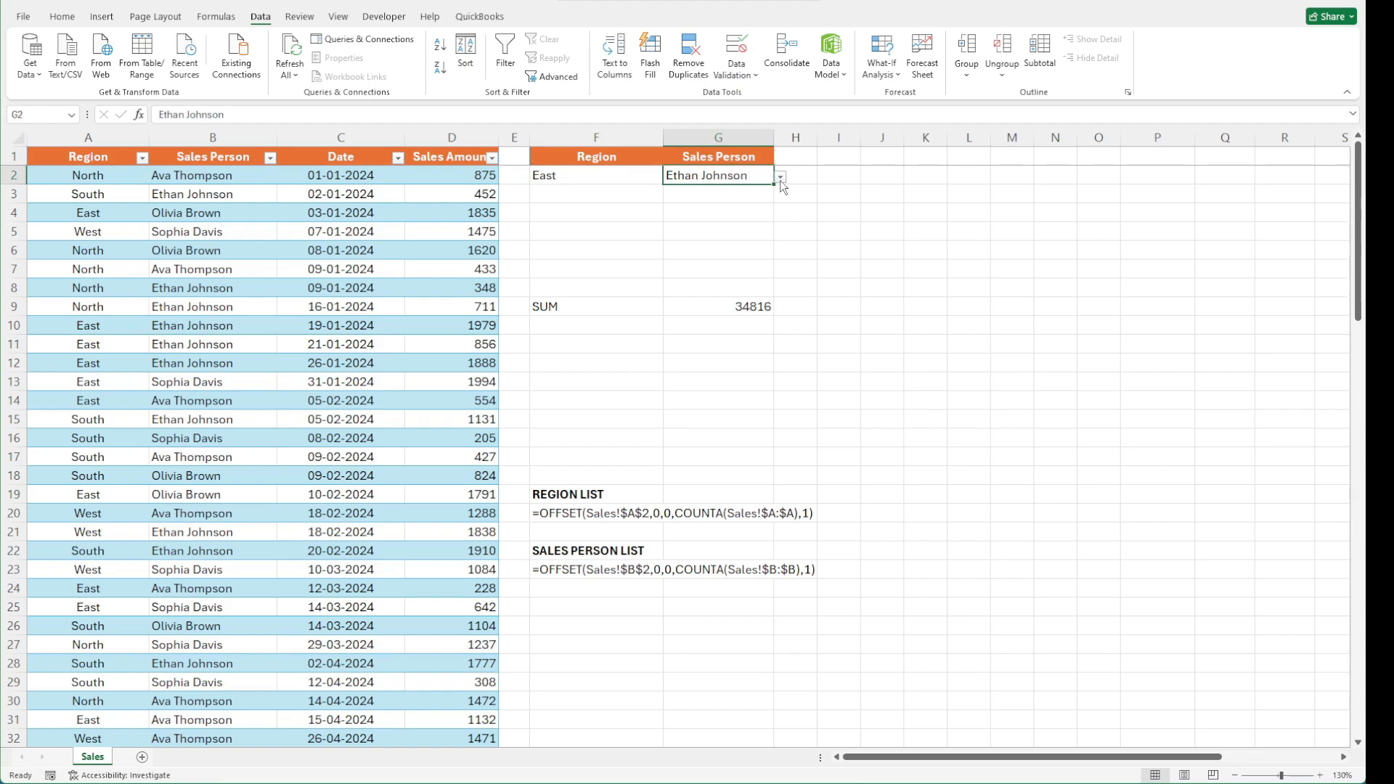
pyautogui.click(742, 305)
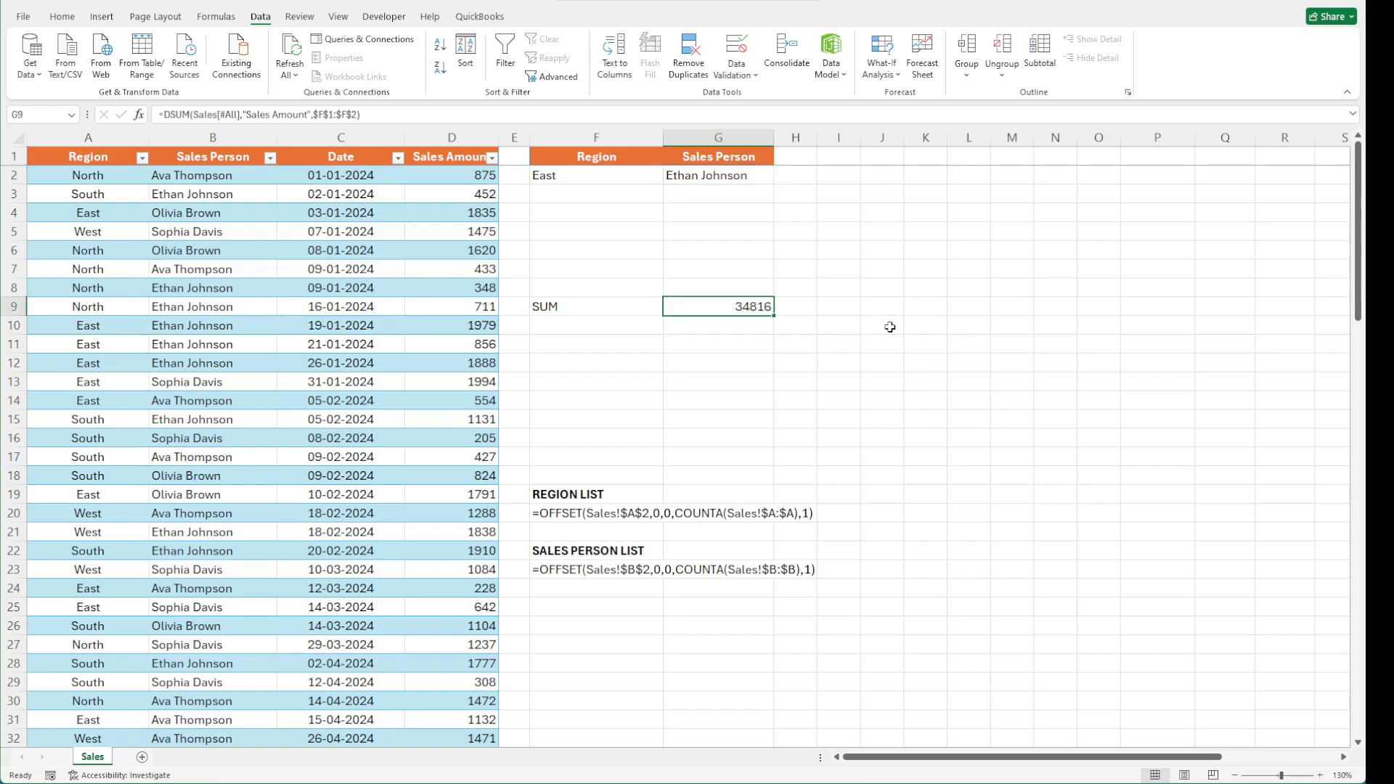
pyautogui.click(383, 114)
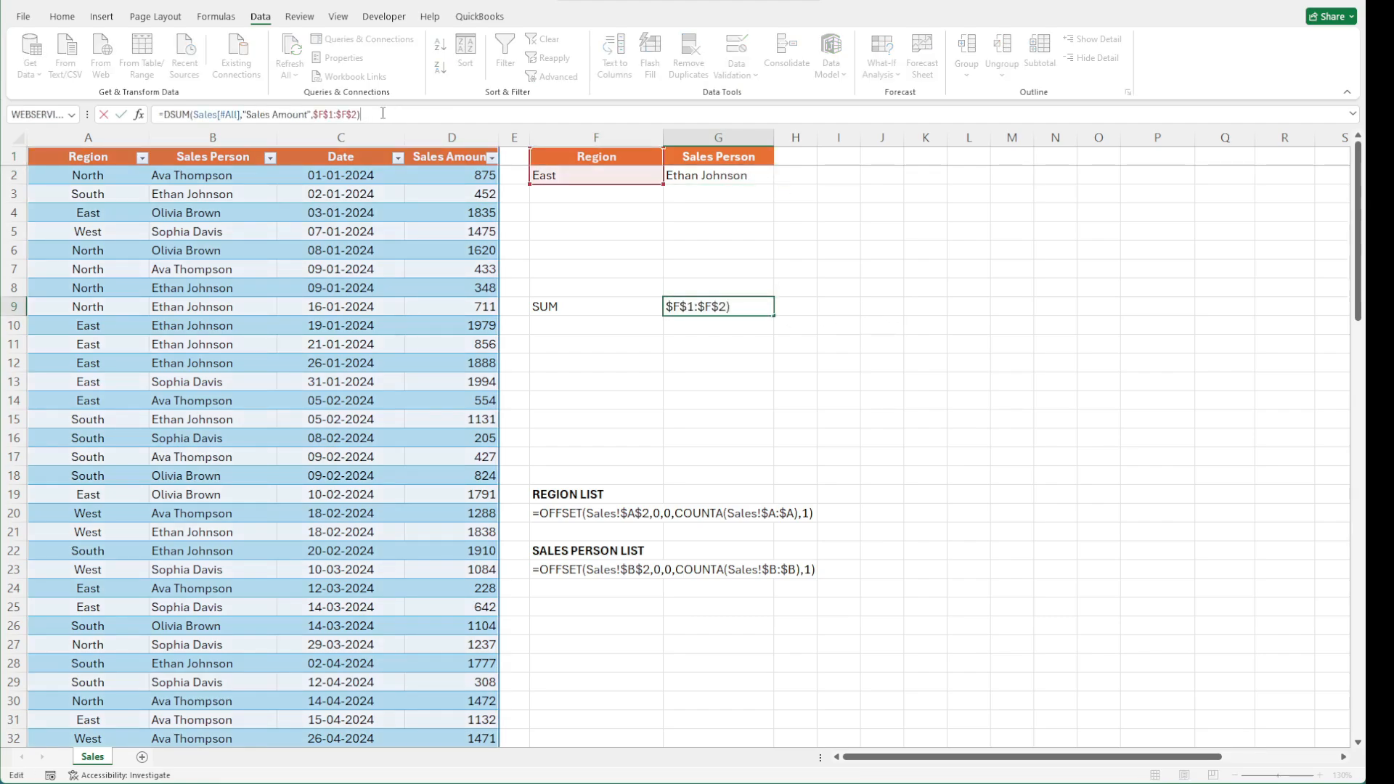
pyautogui.press('BackSpace')
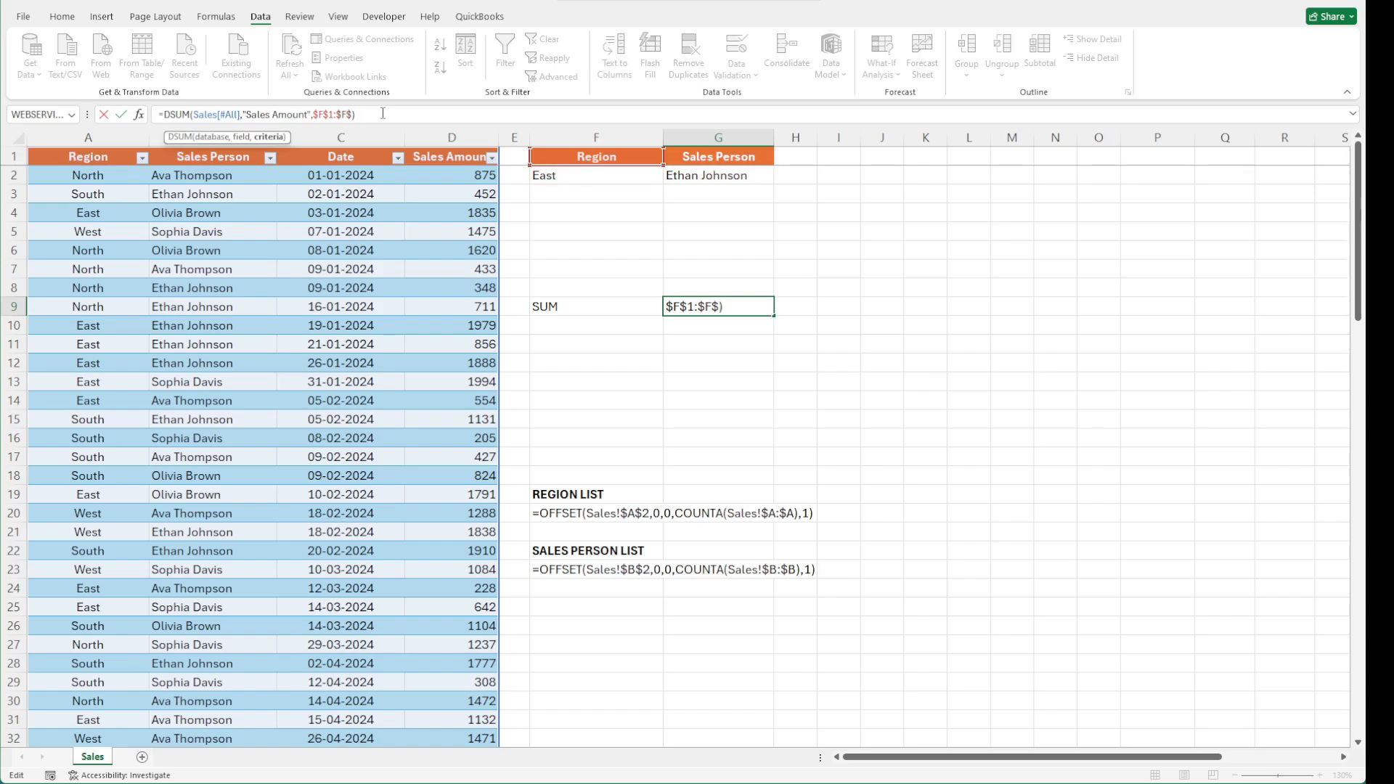
pyautogui.write('g')
pyautogui.click(730, 306)
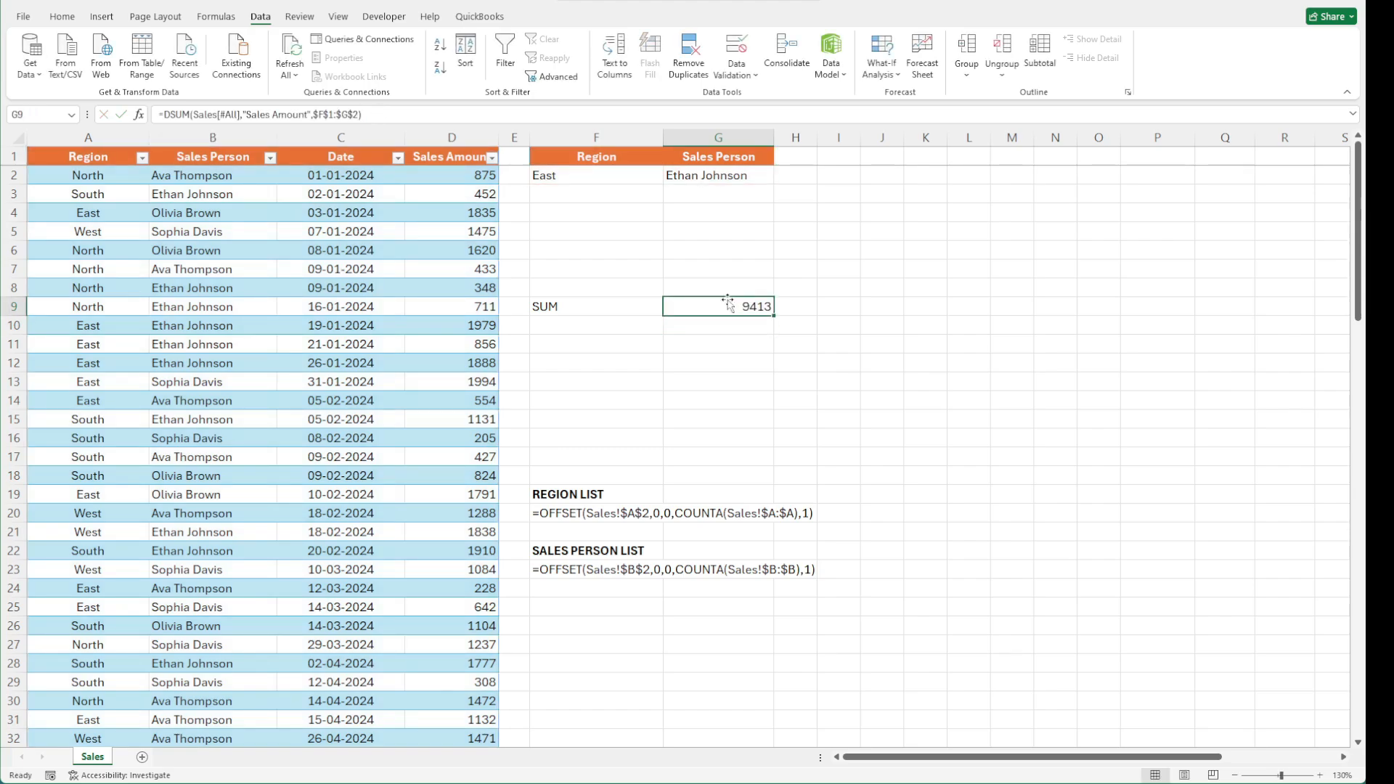
pyautogui.click(716, 178)
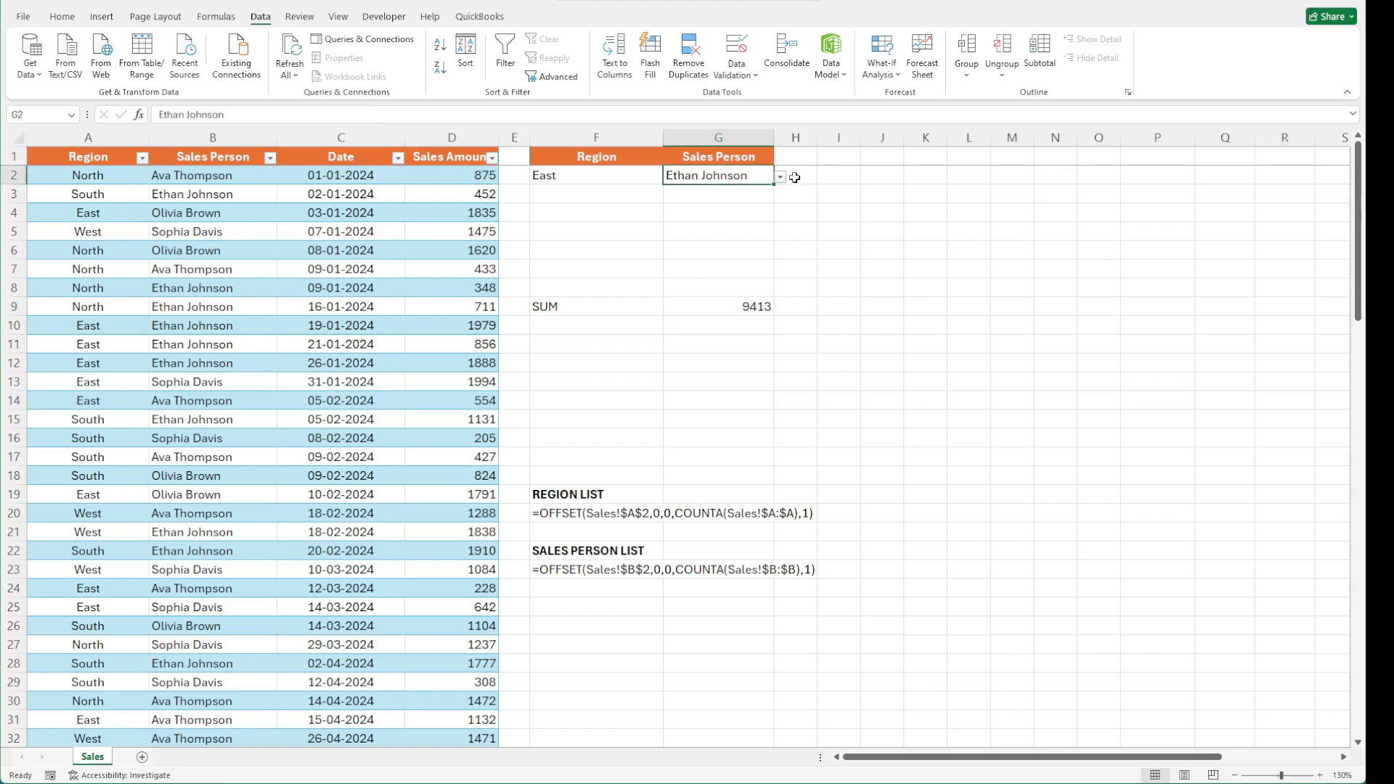
pyautogui.click(781, 177)
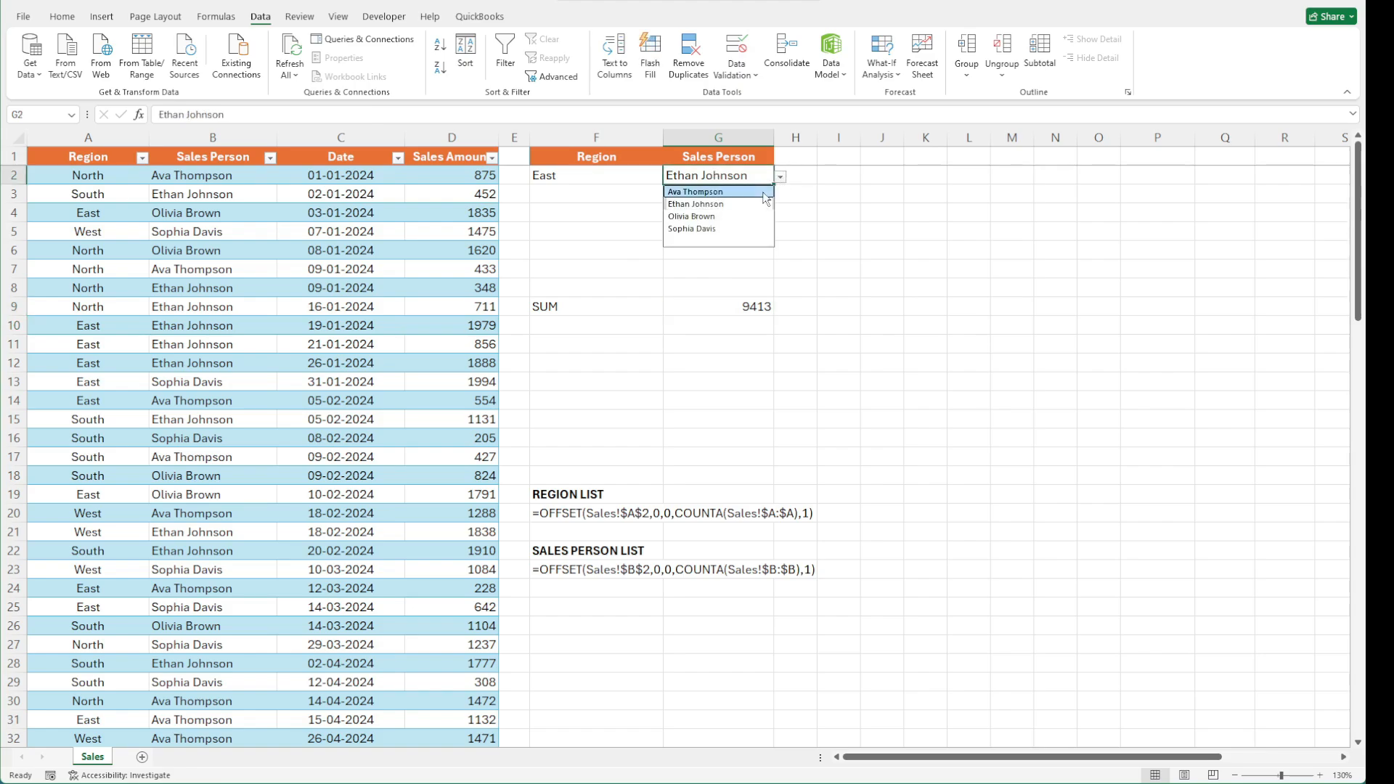
pyautogui.click(763, 192)
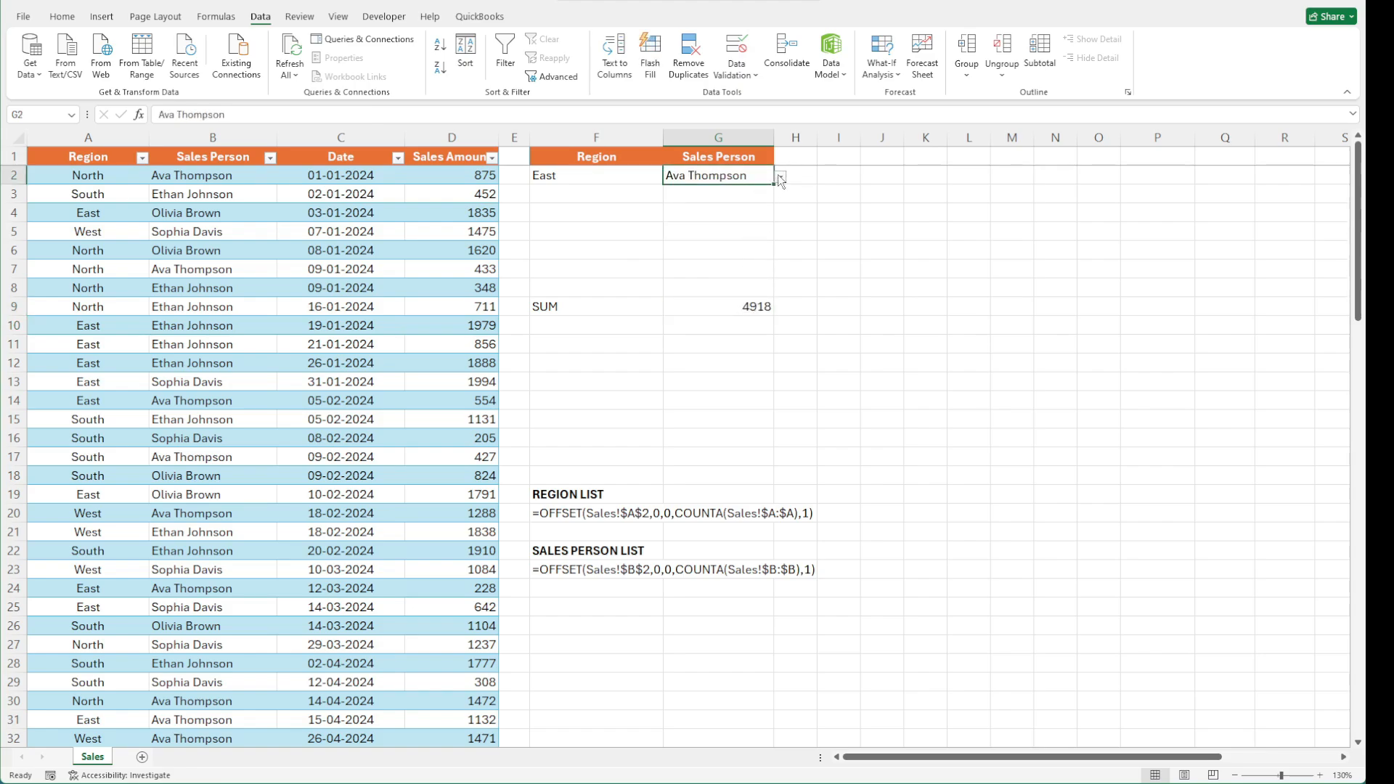
pyautogui.click(781, 177)
pyautogui.click(742, 215)
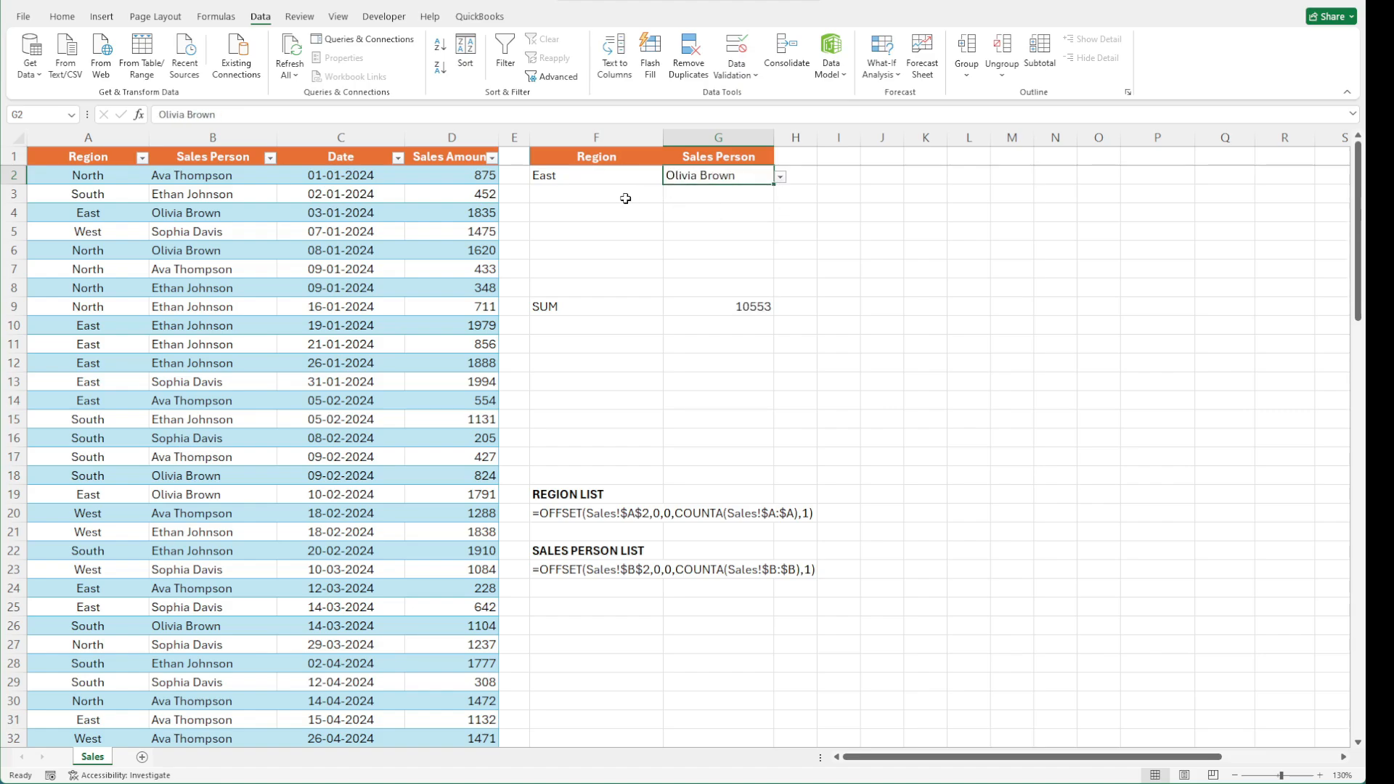
# Copy the criteria values in F2:G2 down to F3:G3
pyautogui.moveTo(579, 177); pyautogui.dragTo(678, 175)
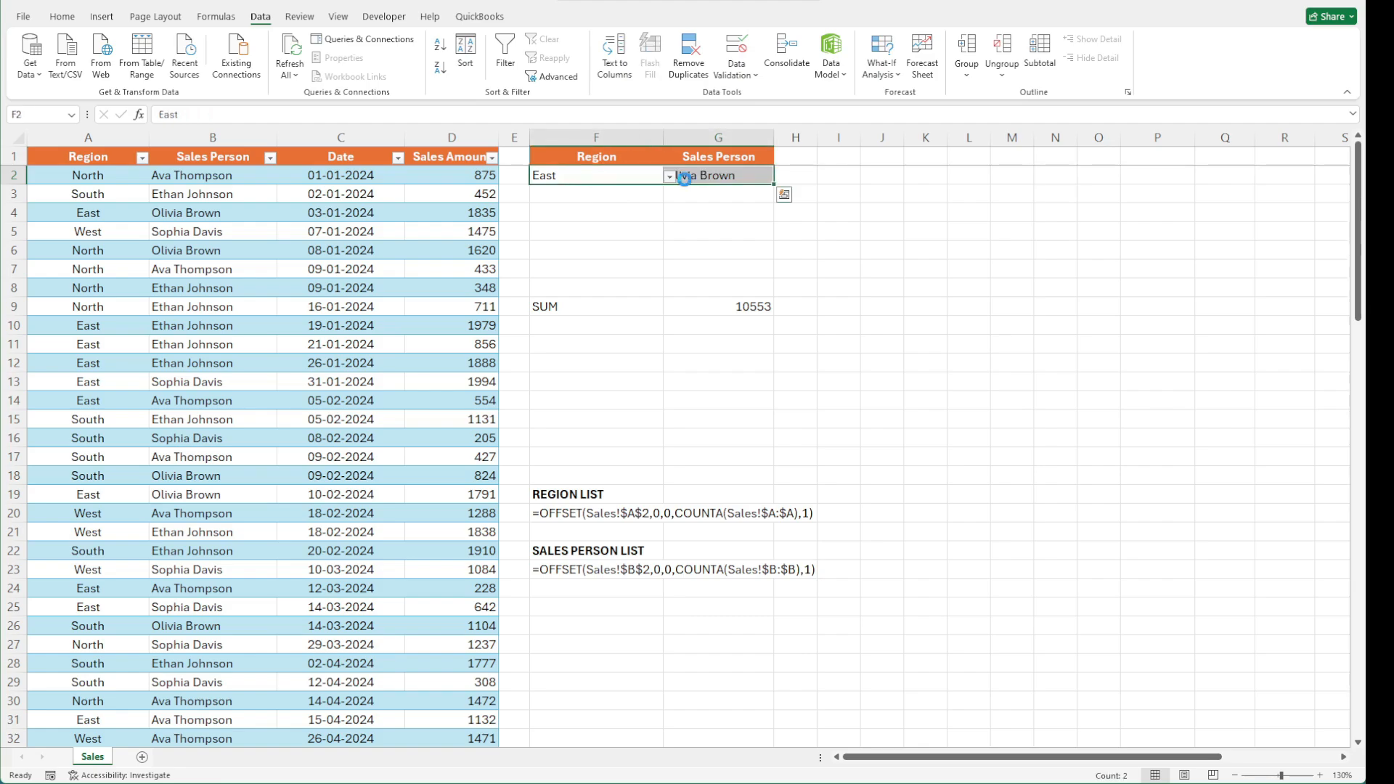
pyautogui.hotkey('ctrl', 'c')
pyautogui.hotkey('ctrl', 'q')
pyautogui.click(657, 201)
pyautogui.hotkey('ctrl', 'v')
# Change the region in F3 to North using its dropdown
pyautogui.click(650, 196)
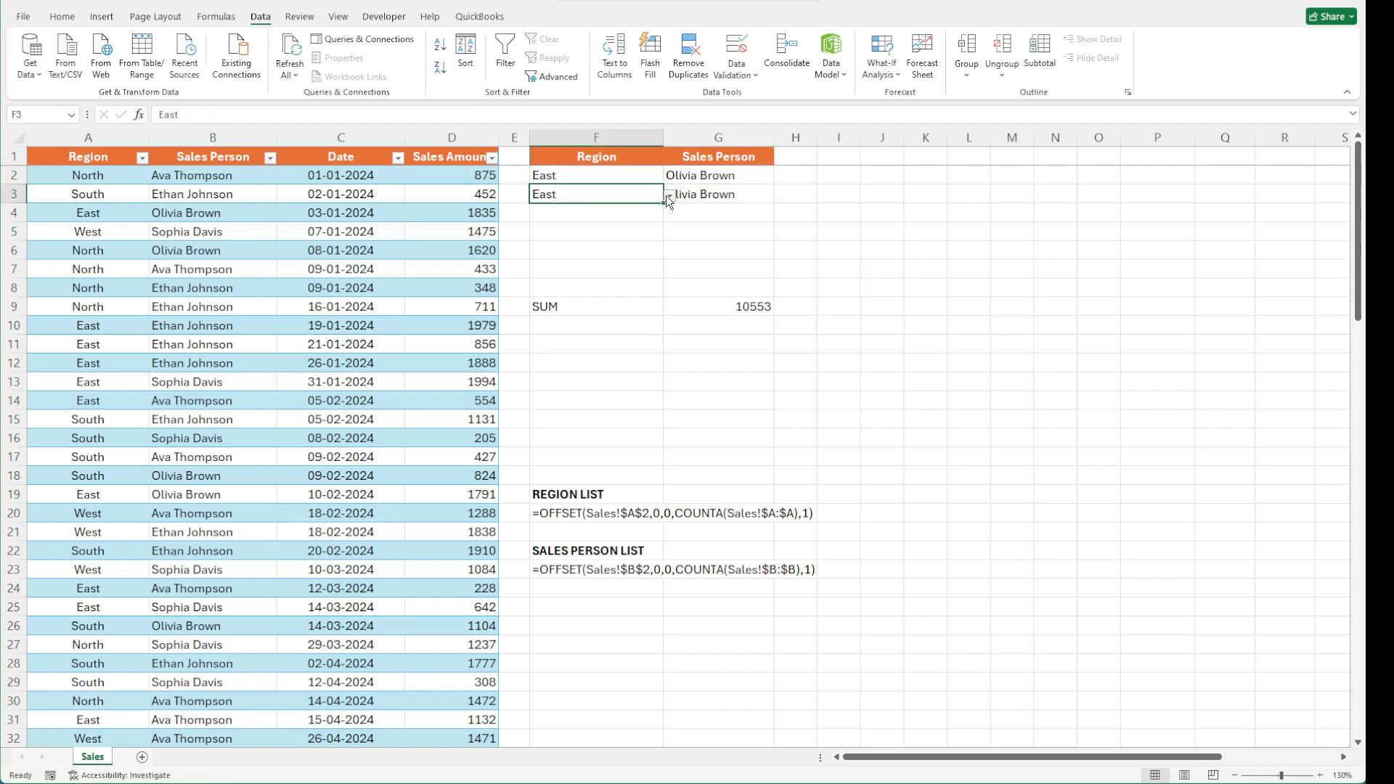
pyautogui.click(669, 195)
pyautogui.click(634, 211)
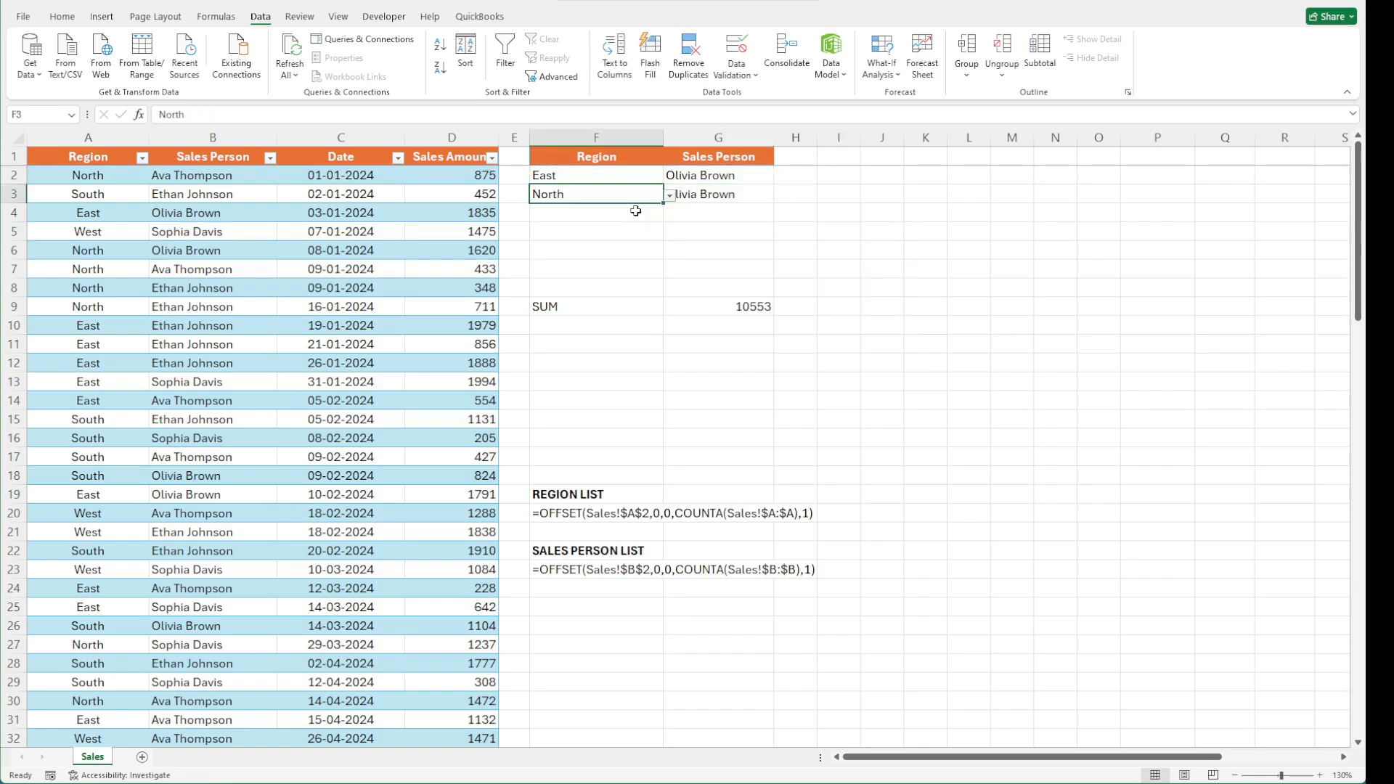
# Extend the DSUM criteria range in G9 to $F$1:$G$3 to include the second criteria row
pyautogui.click(728, 306)
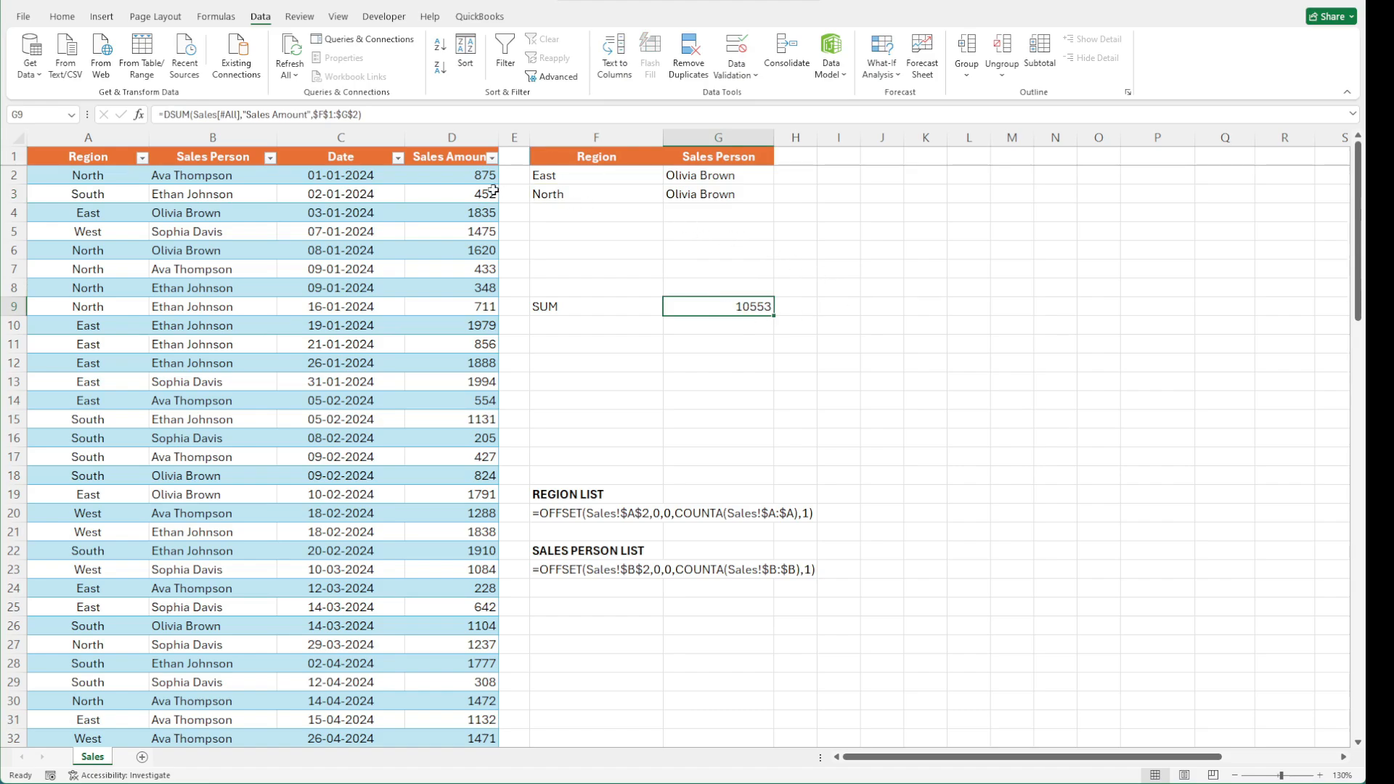
pyautogui.press('F2')
pyautogui.press('Left')
pyautogui.press('BackSpace')
pyautogui.write('3')
pyautogui.press('Return')
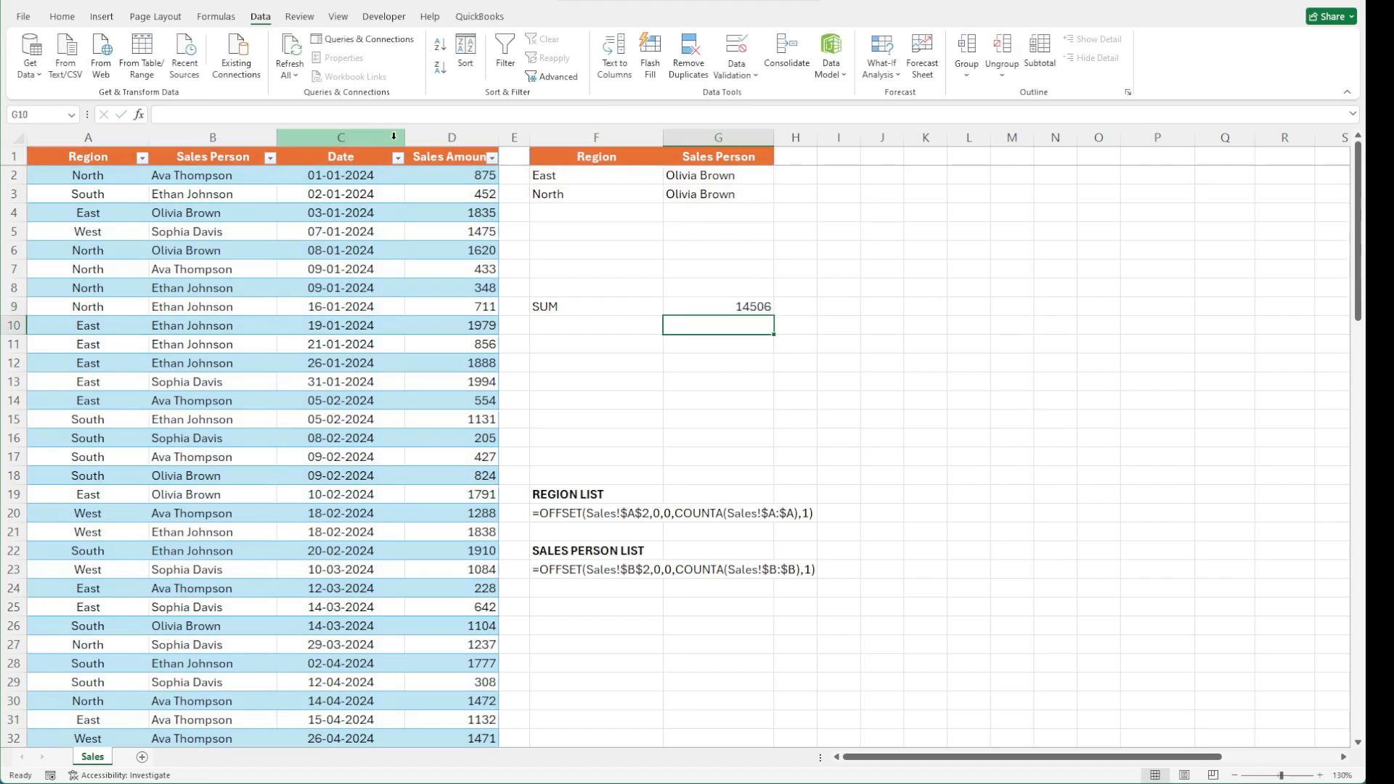
# Choose Ethan Johnson as the sales person in G3
pyautogui.click(694, 311)
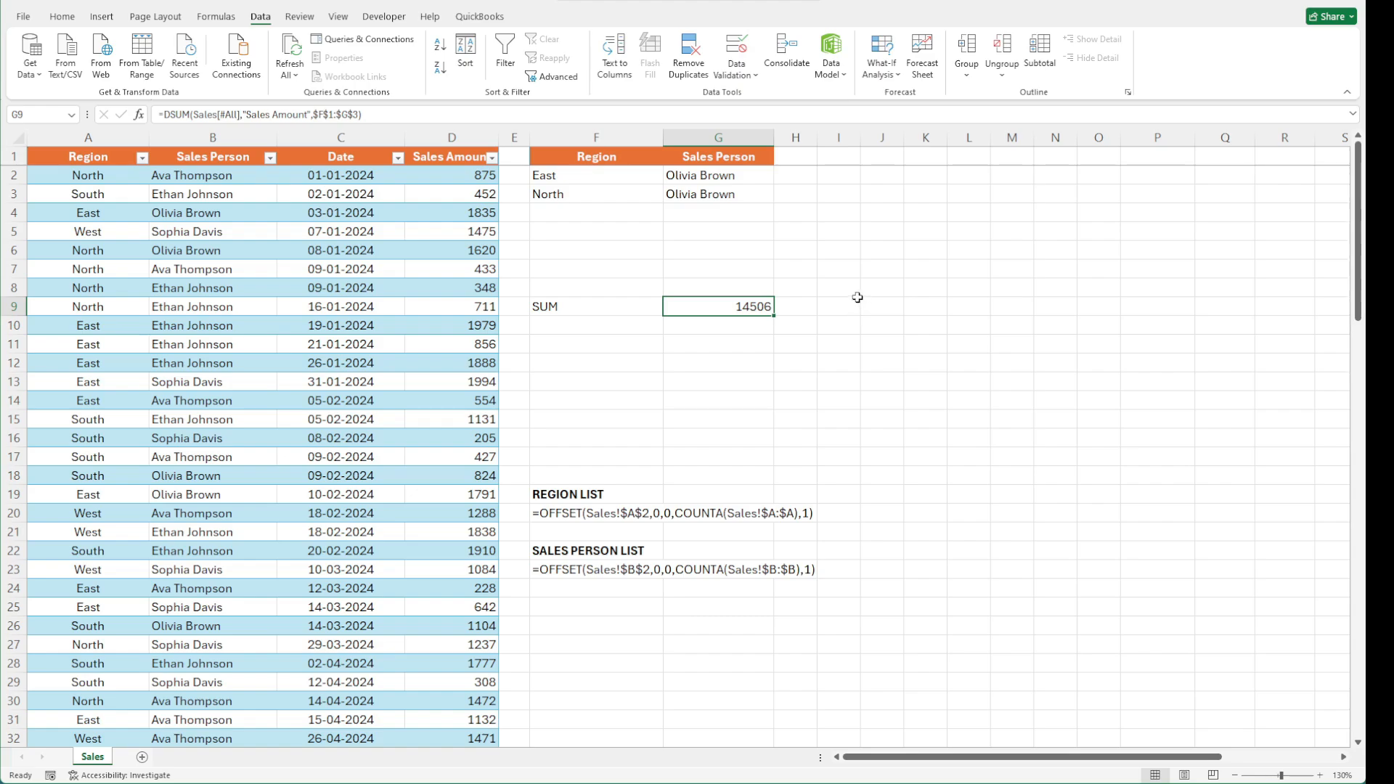
pyautogui.click(755, 194)
pyautogui.click(780, 197)
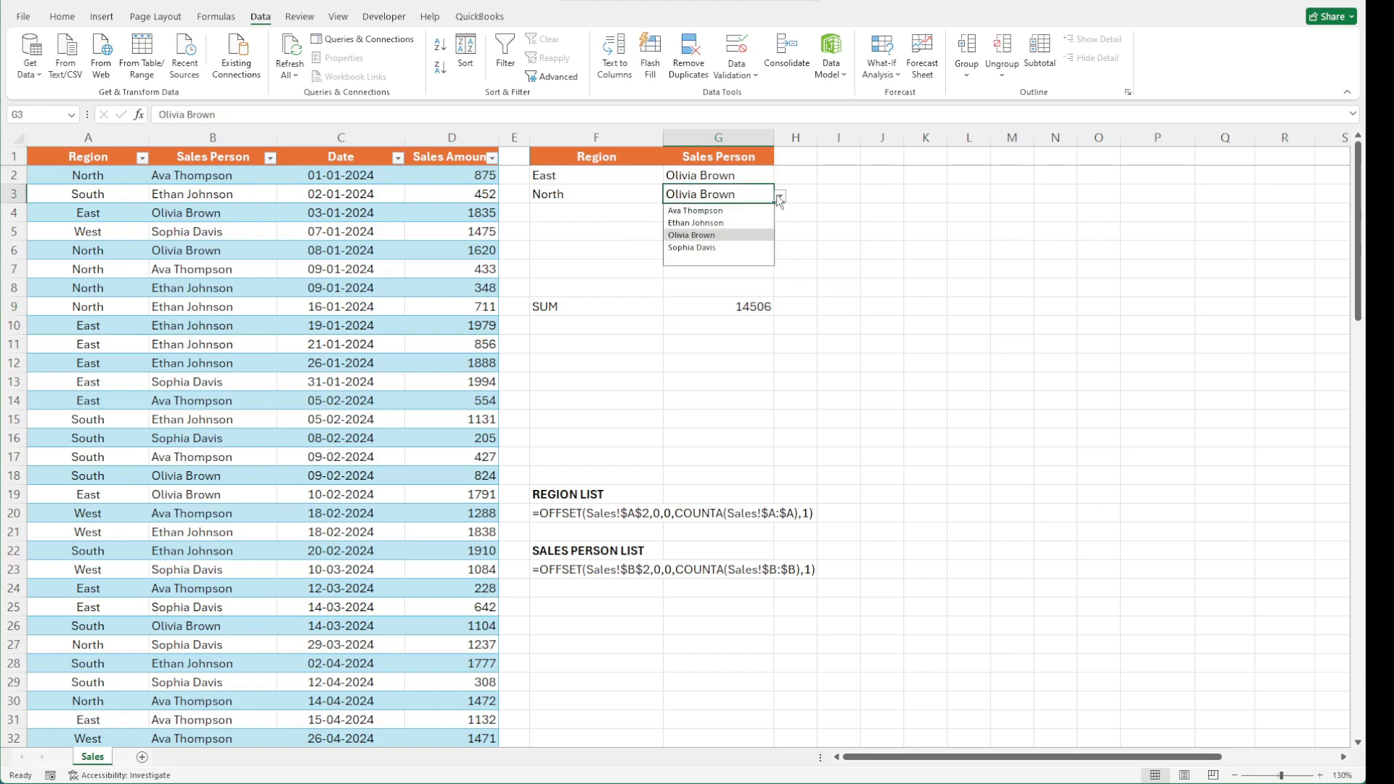
pyautogui.click(747, 222)
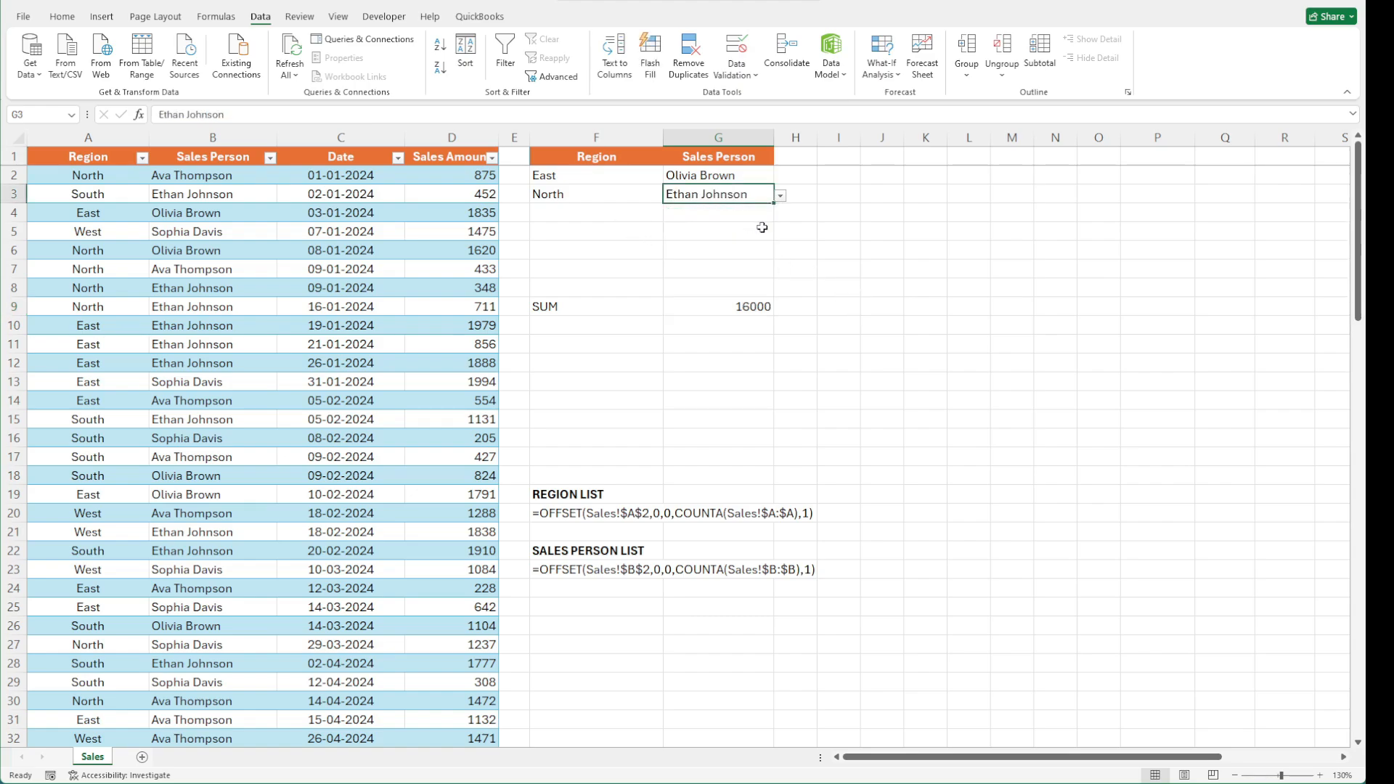
# Insert a PivotTable from the Sales table on the existing worksheet starting at K1
pyautogui.click(854, 245)
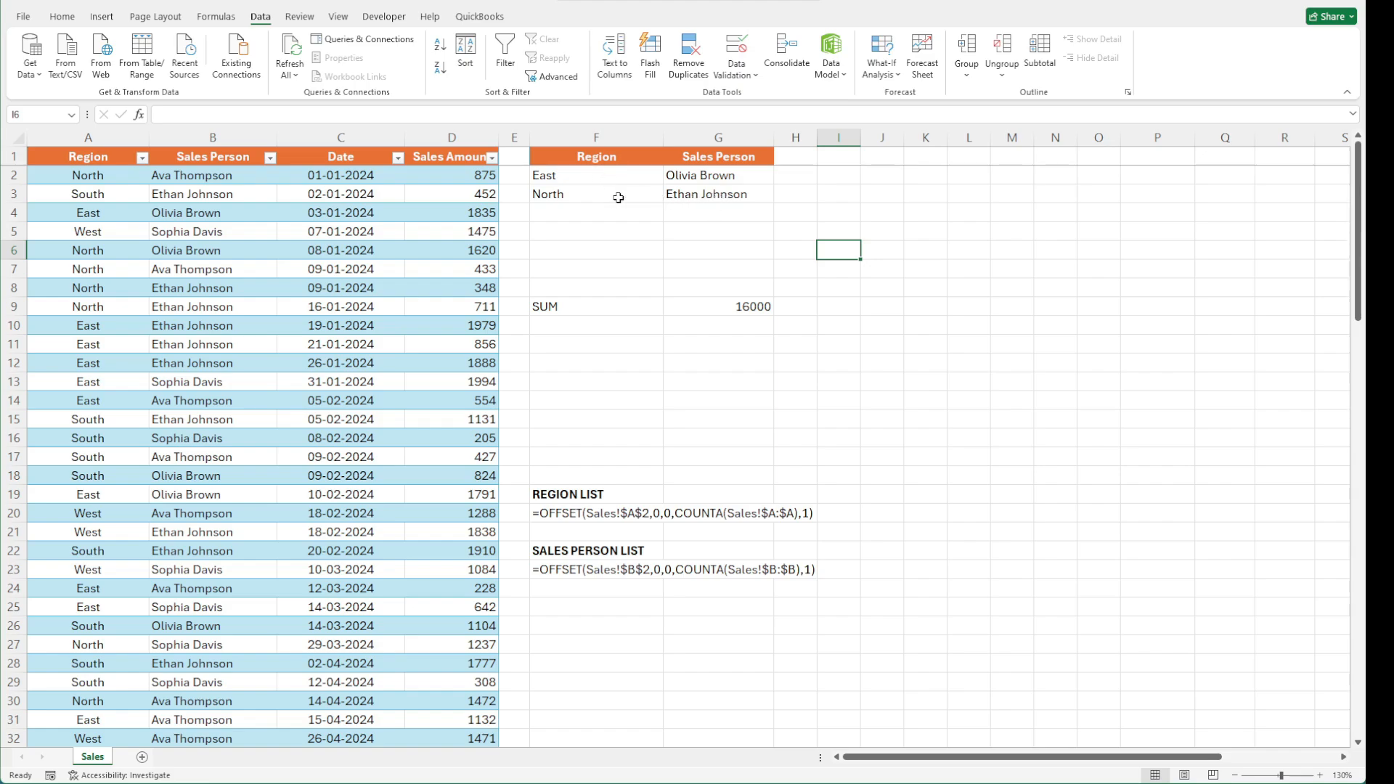
pyautogui.click(749, 305)
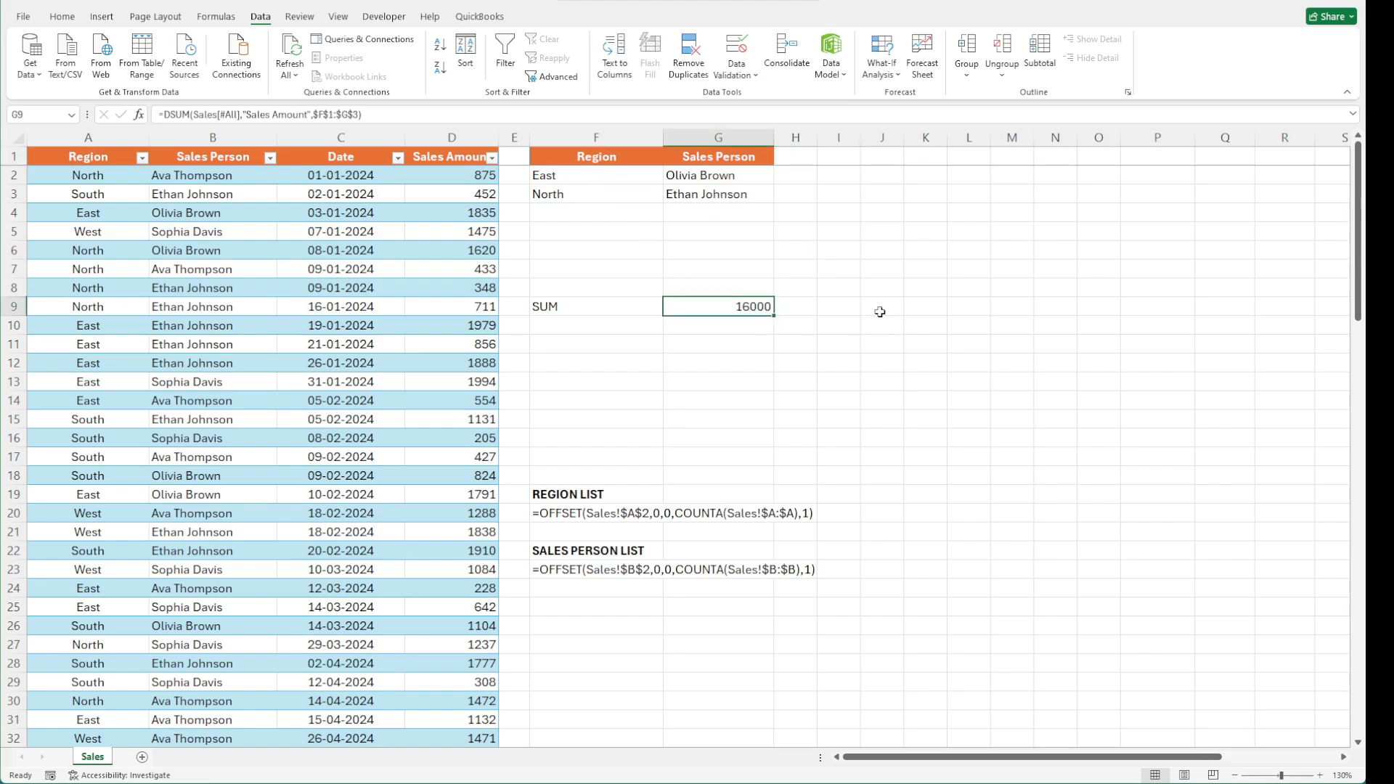
pyautogui.click(381, 288)
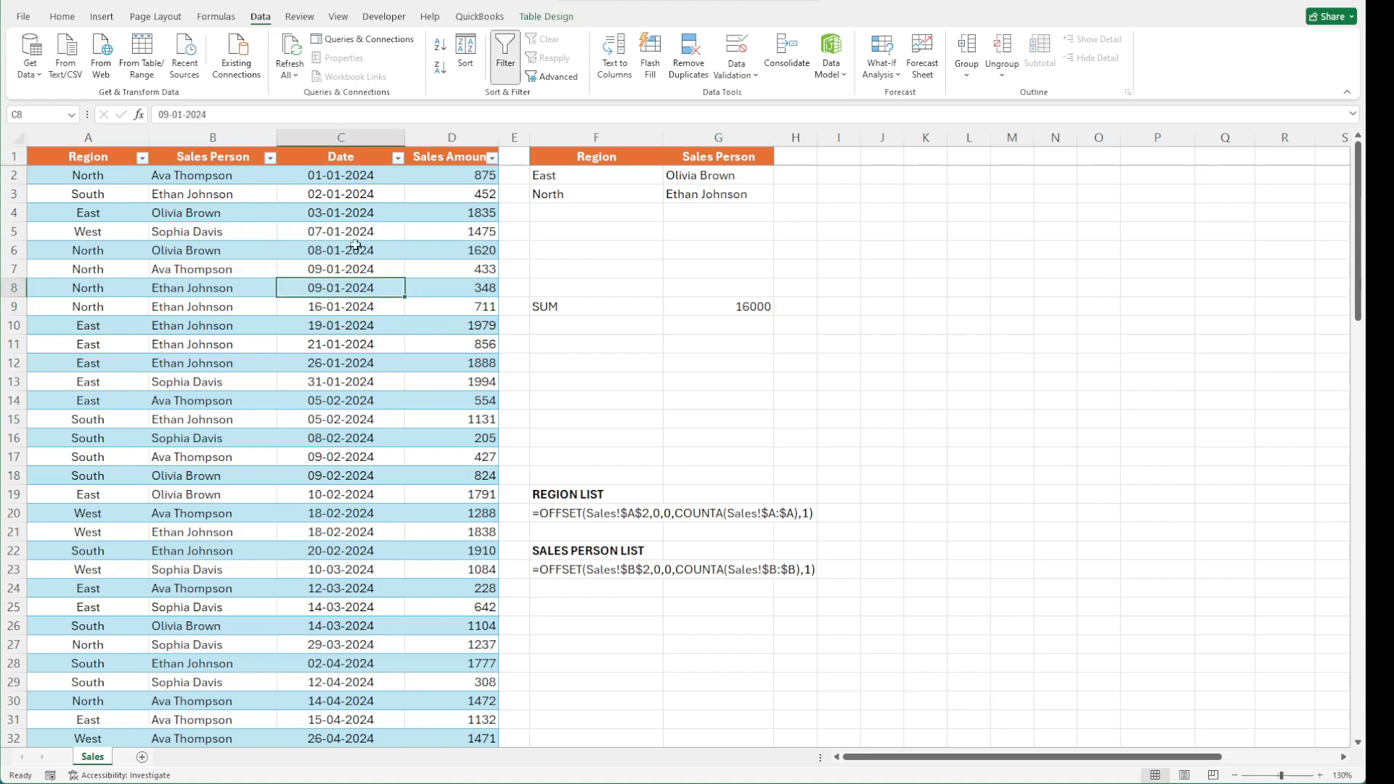
pyautogui.click(101, 16)
pyautogui.click(36, 50)
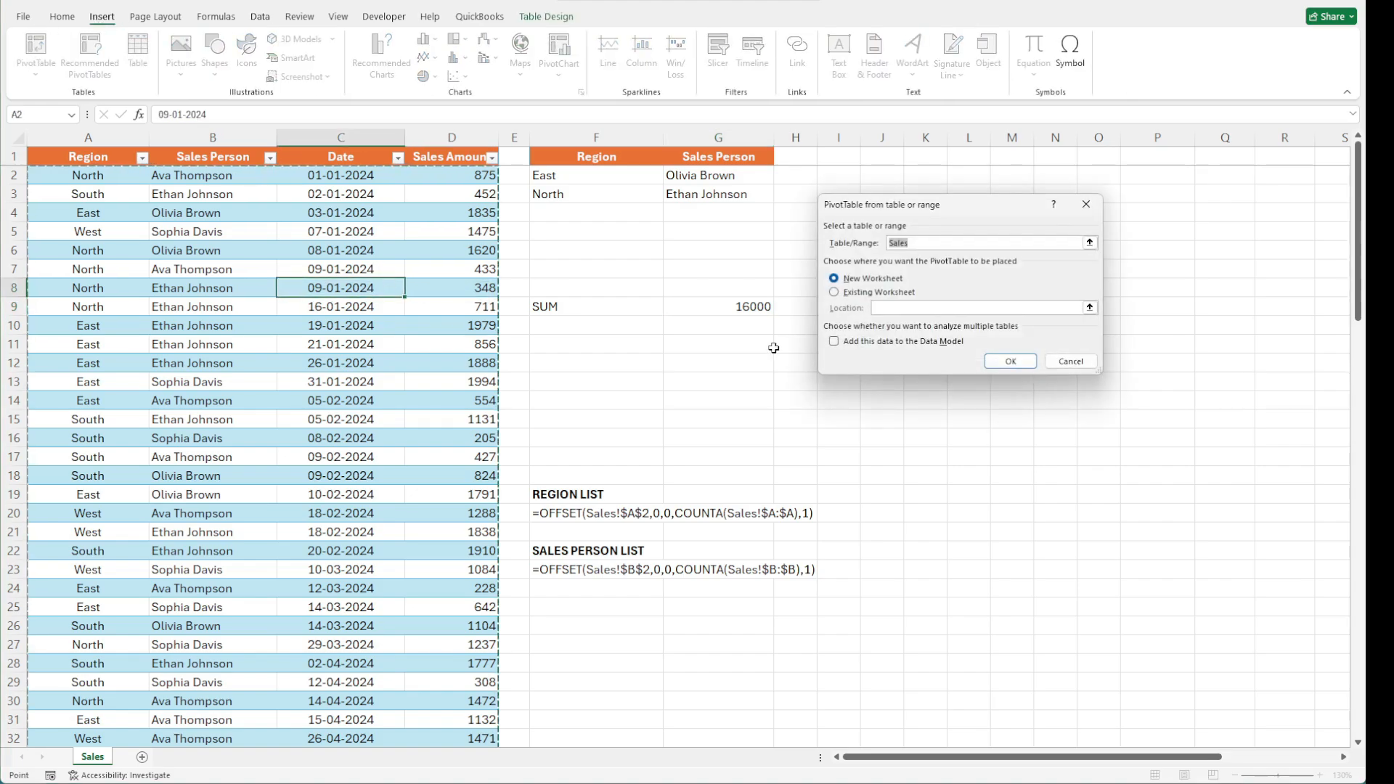
pyautogui.click(835, 292)
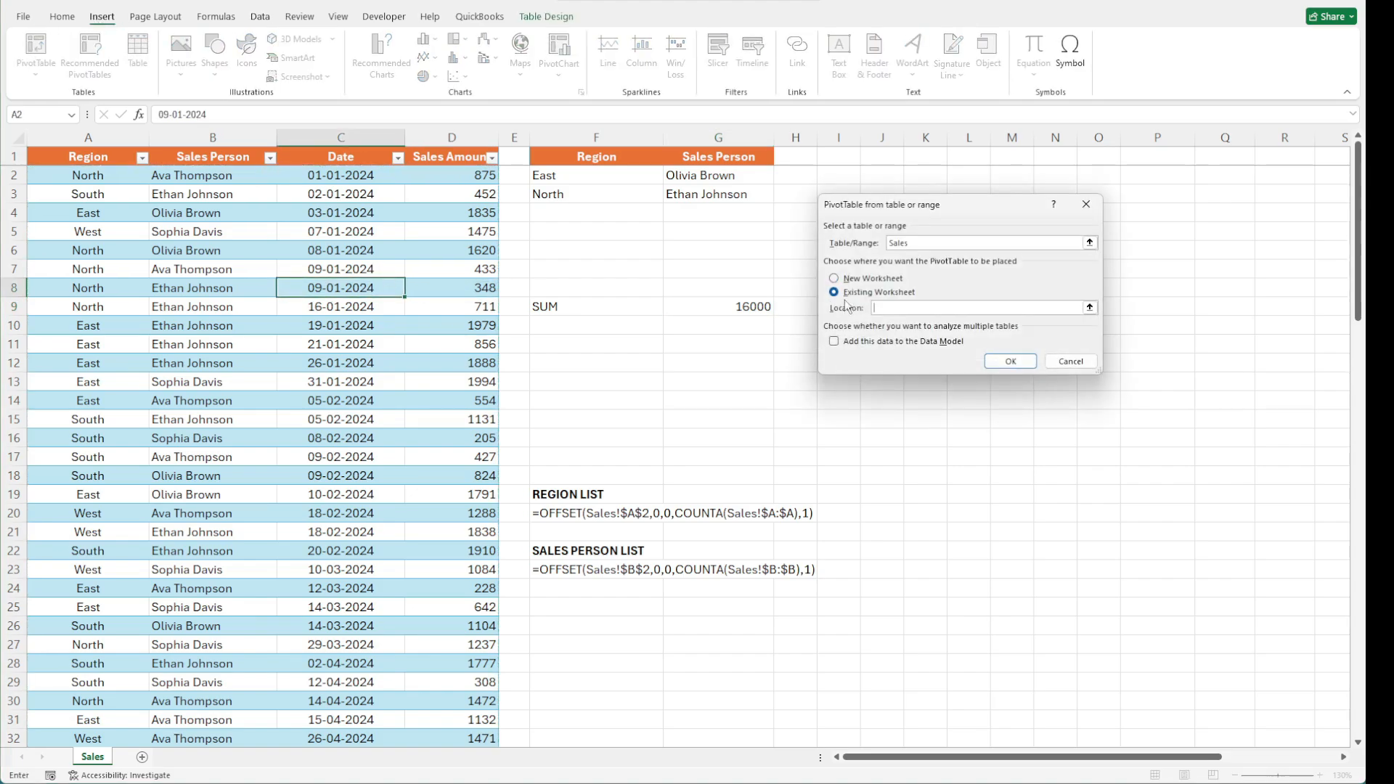
pyautogui.click(926, 158)
pyautogui.click(1053, 444)
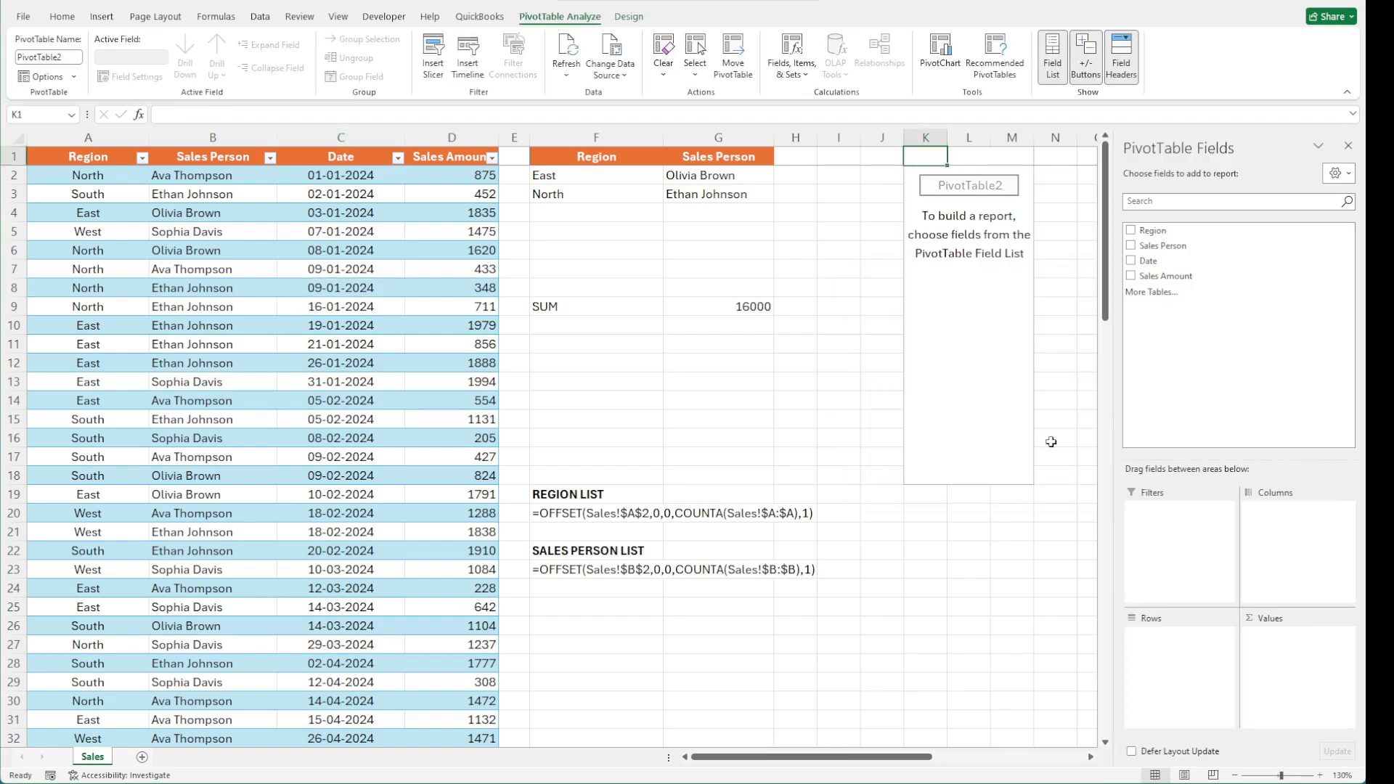
# Lay out the pivot with Sales Person in rows, Region in columns and Sales Amount summed in values
pyautogui.moveTo(1156, 233); pyautogui.dragTo(1182, 657)
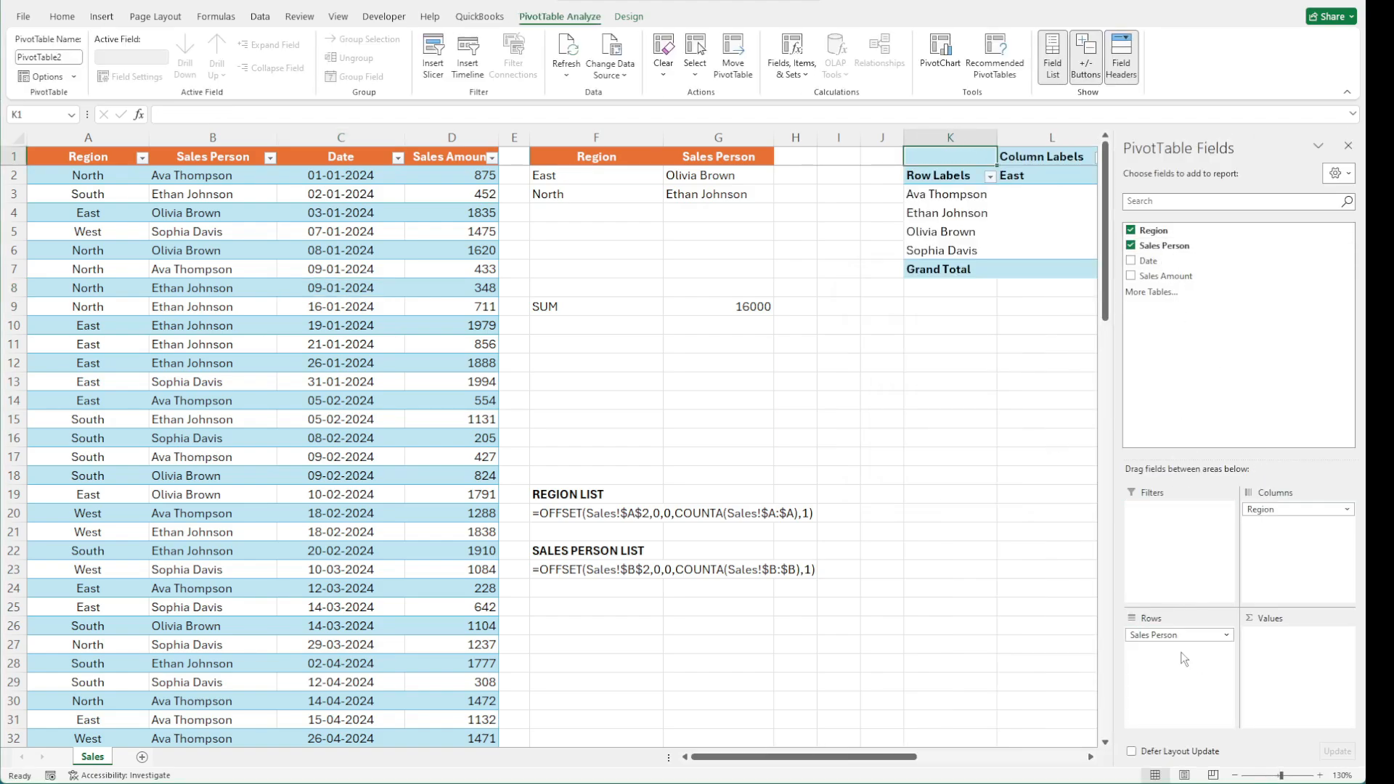
pyautogui.moveTo(1165, 276); pyautogui.dragTo(1281, 690)
pyautogui.click(1016, 378)
# Filter the pivot's row labels to show only Ethan Johnson and Olivia Brown
pyautogui.click(1030, 177)
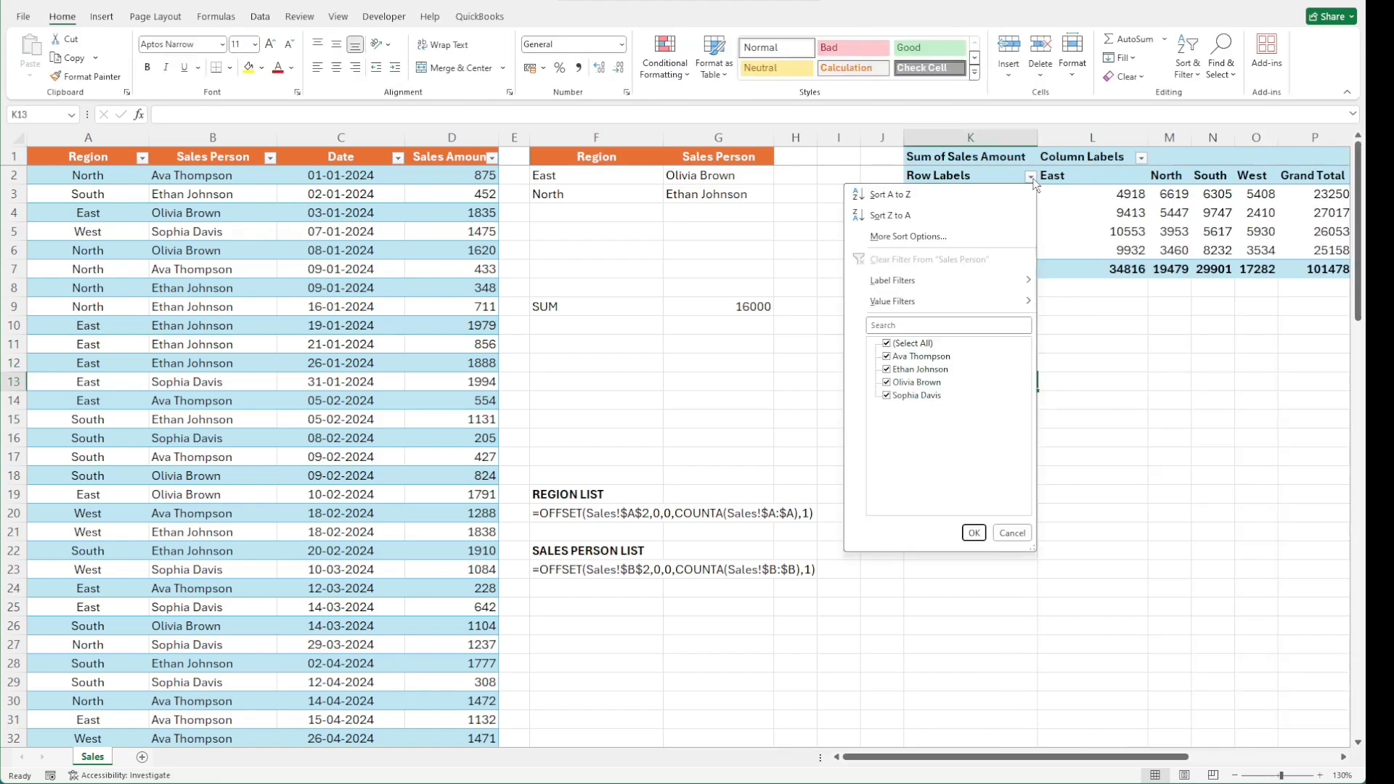
pyautogui.click(886, 343)
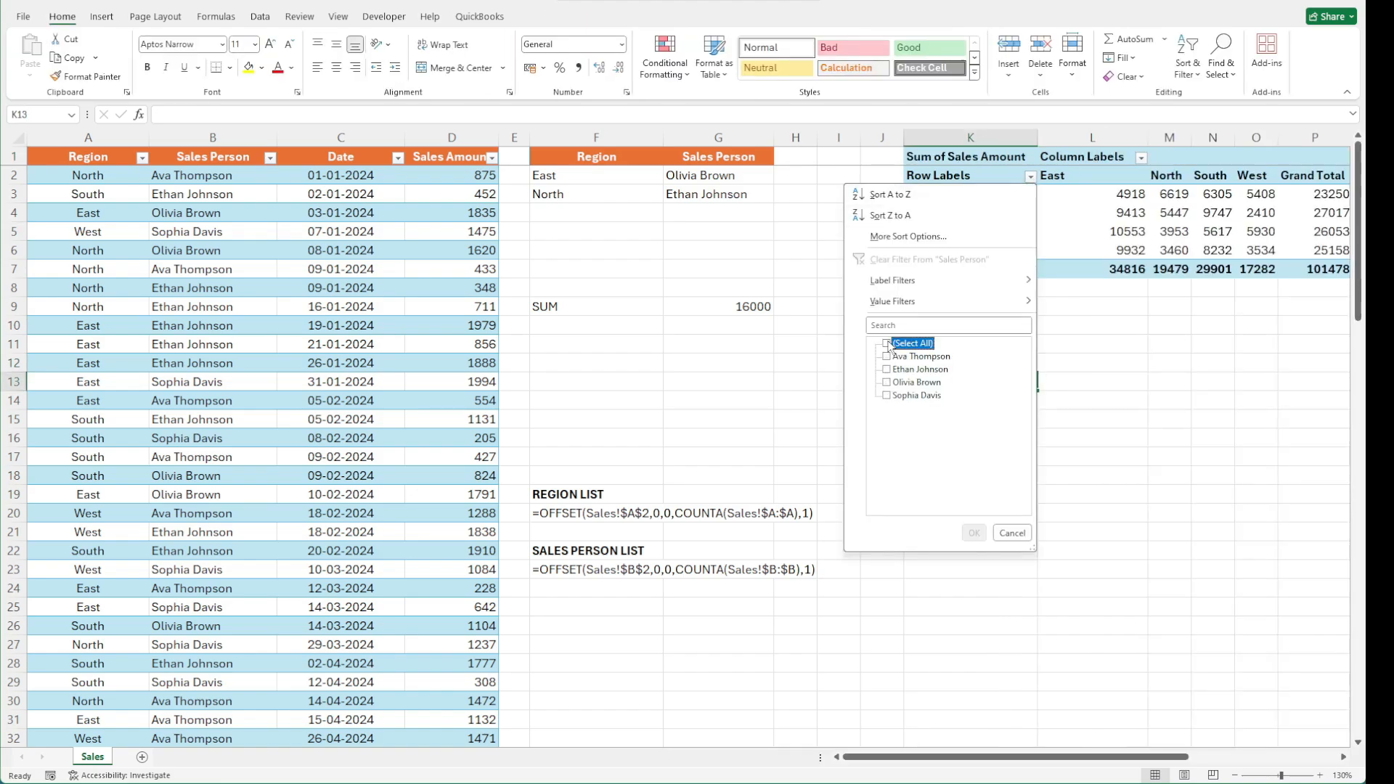
pyautogui.click(887, 383)
pyautogui.click(886, 370)
pyautogui.click(974, 533)
# Filter the pivot's column labels to show only East and North
pyautogui.click(1140, 157)
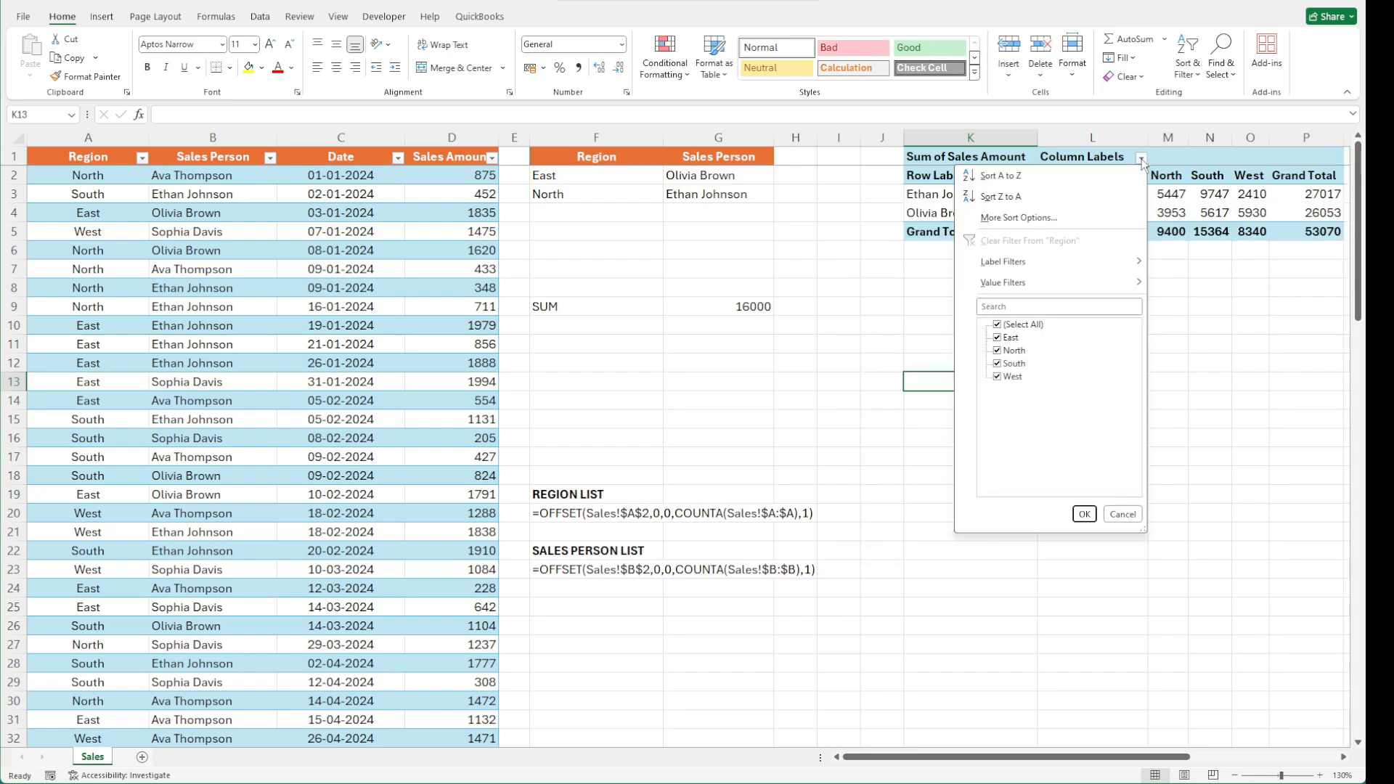
pyautogui.click(997, 324)
pyautogui.click(997, 338)
pyautogui.click(997, 350)
pyautogui.click(1083, 514)
# In L7, add the pivot values for Ethan Johnson in North and Olivia Brown in East with GETPIVOTDATA
pyautogui.click(1122, 276)
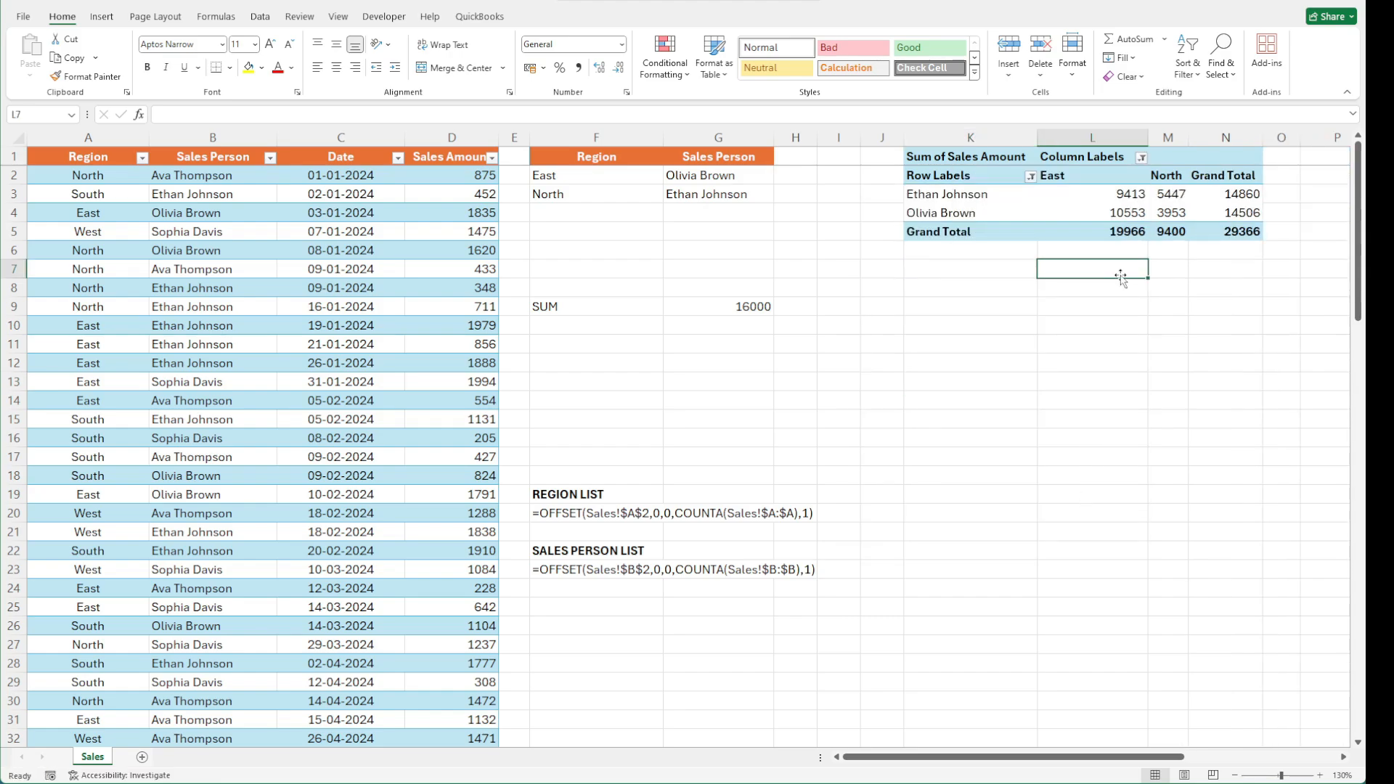
pyautogui.write('=')
pyautogui.click(1178, 195)
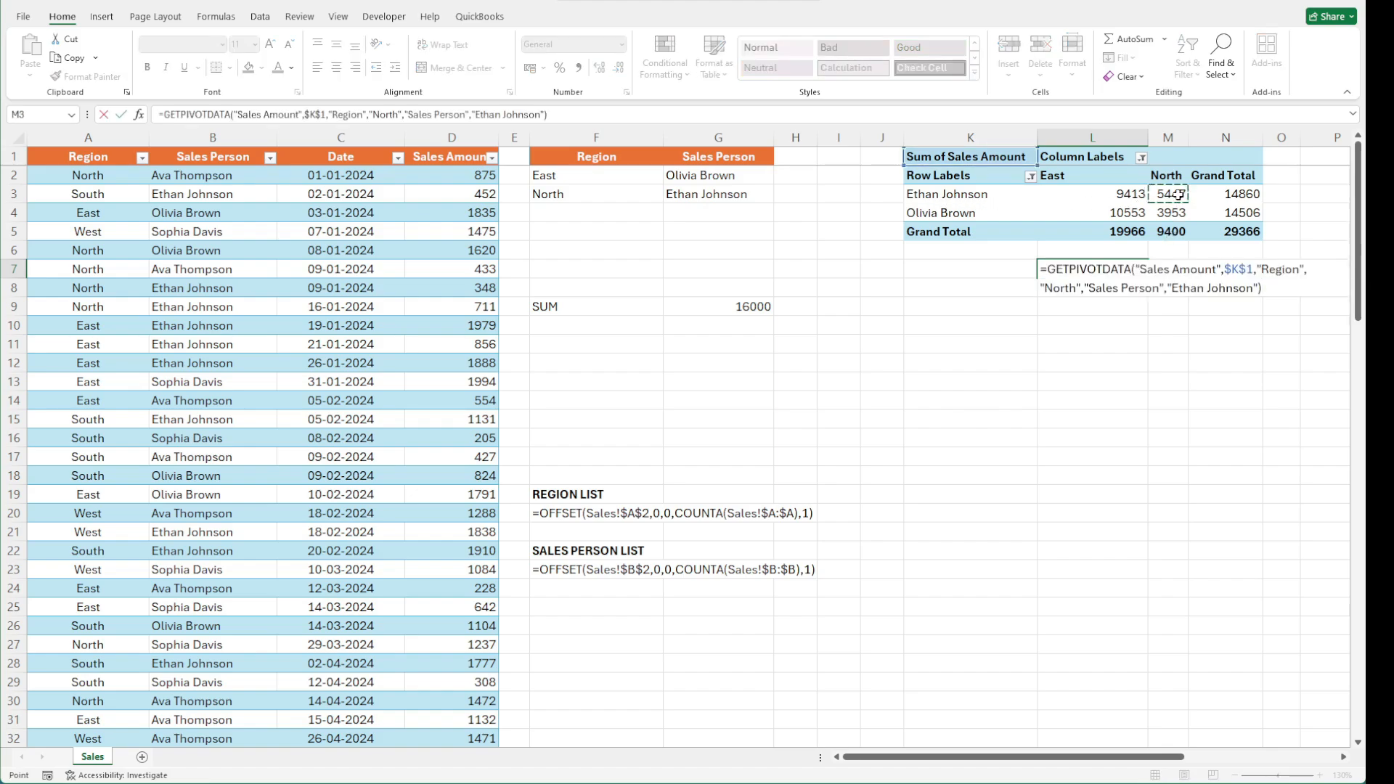
pyautogui.write('+')
pyautogui.click(1109, 212)
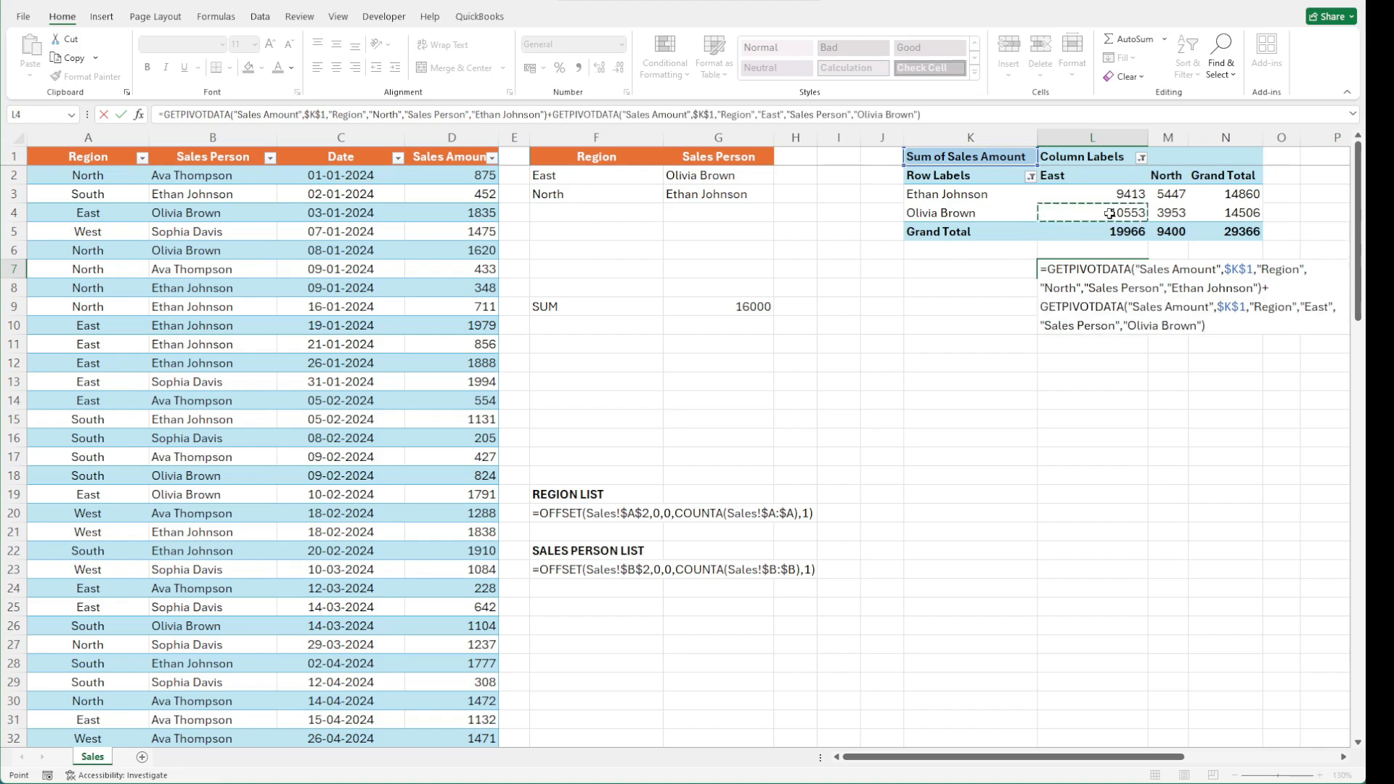
pyautogui.press('Return')
pyautogui.click(1127, 269)
pyautogui.click(1109, 400)
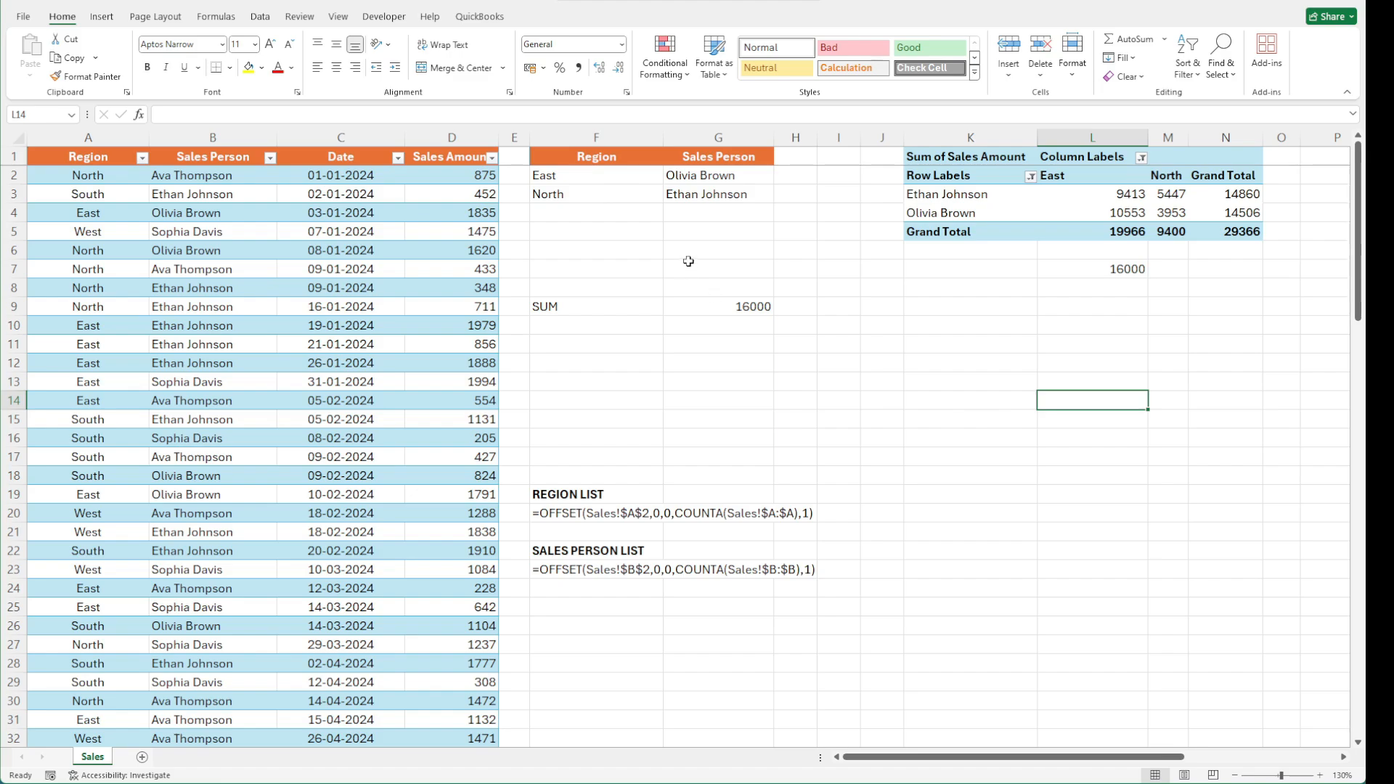
# Enter the labels count, max, min and average in F10 through F13
pyautogui.click(621, 327)
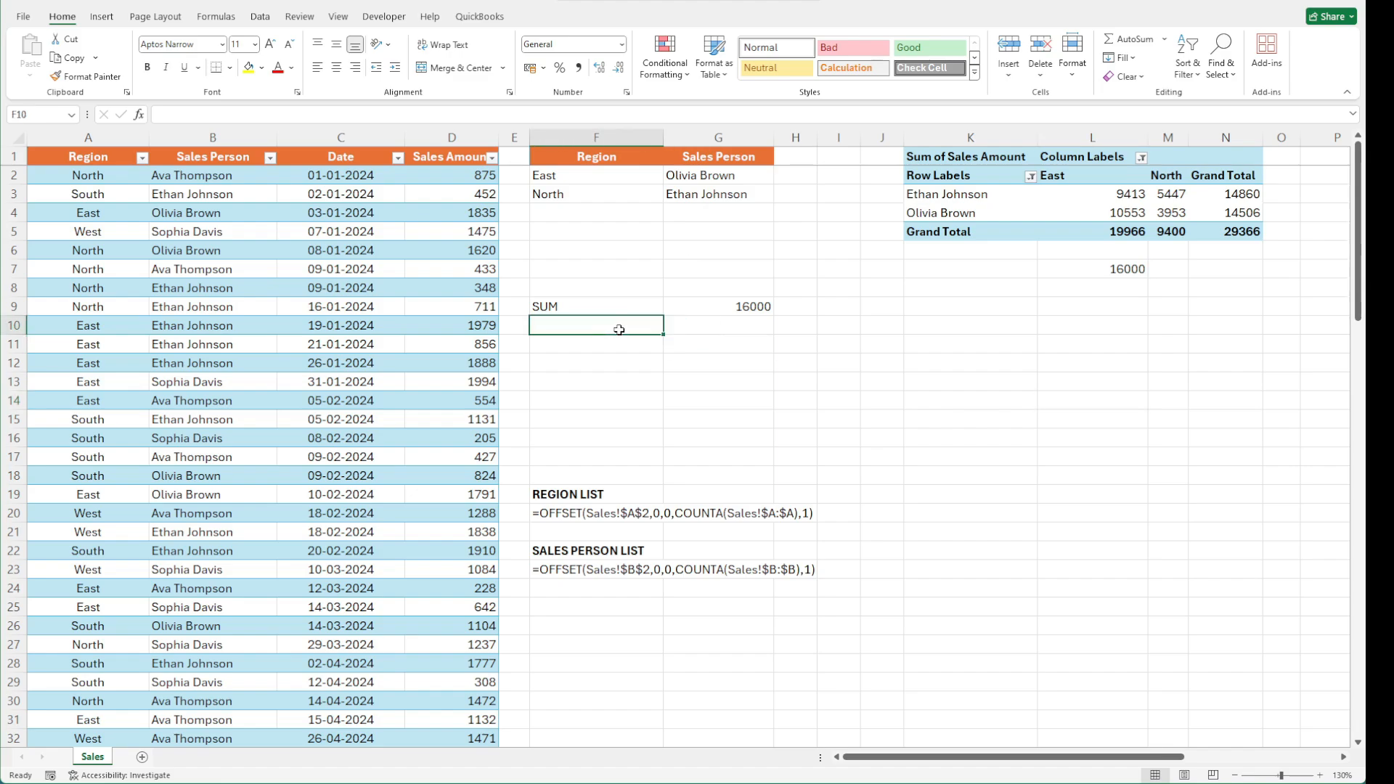
pyautogui.write('count')
pyautogui.press('Return')
pyautogui.write('max')
pyautogui.press('Return')
pyautogui.write('min')
pyautogui.press('Return')
pyautogui.write('a')
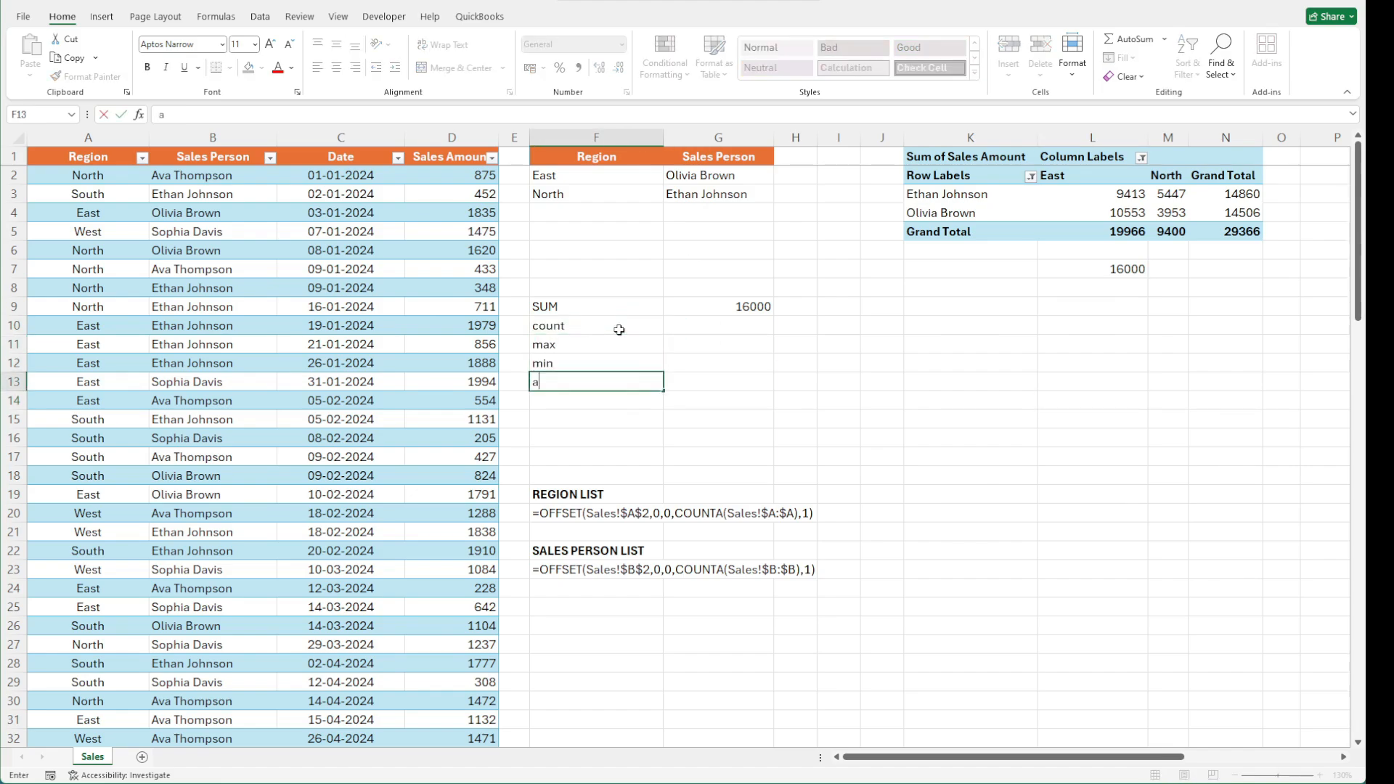
pyautogui.write('verage')
# Copy the DSUM formula from G9 into G10:G13
pyautogui.press('Right')
pyautogui.press('Up')
pyautogui.press('Up')
pyautogui.press('Up')
pyautogui.hotkey('ctrl', 'c')
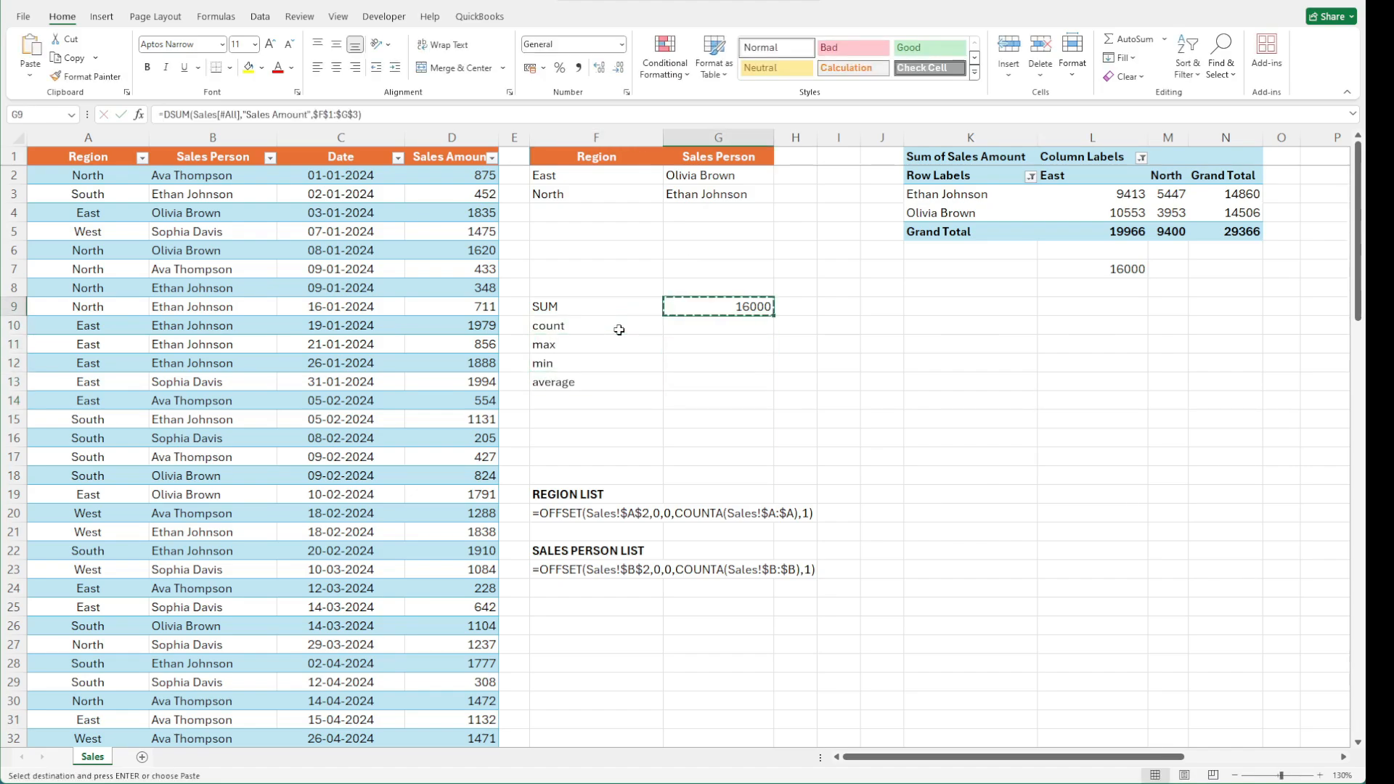
pyautogui.press('Down')
pyautogui.hotkey('shift', 'Down')
pyautogui.hotkey('shift', 'Down')
pyautogui.hotkey('shift', 'Down')
pyautogui.hotkey('ctrl', 'v')
# Change the formulas in G10 to DCOUNT and in G11 to DMAX, keeping the same database, field and criteria
pyautogui.press('F2')
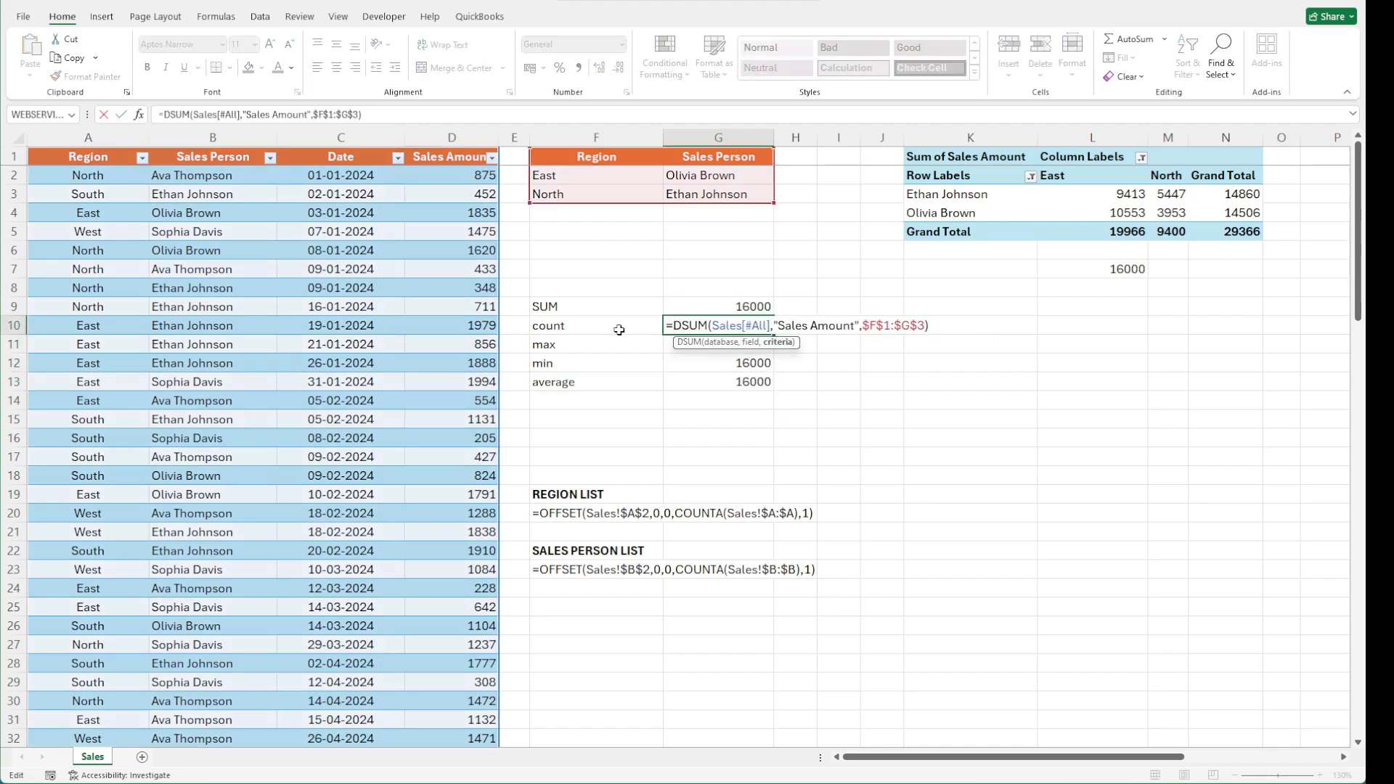
pyautogui.press('Left')
pyautogui.press('Left')
pyautogui.press('Left')
pyautogui.press('Left')
pyautogui.press('Left')
pyautogui.press('Left')
pyautogui.press('Left')
pyautogui.press('Left')
pyautogui.press('Left')
pyautogui.press('Left')
pyautogui.press('Left')
pyautogui.press('Left')
pyautogui.press('Left')
pyautogui.press('Left')
pyautogui.press('Left')
pyautogui.press('Left')
pyautogui.press('Left')
pyautogui.press('Left')
pyautogui.press('Left')
pyautogui.press('Left')
pyautogui.press('BackSpace')
pyautogui.press('BackSpace')
pyautogui.press('BackSpace')
pyautogui.write('coun')
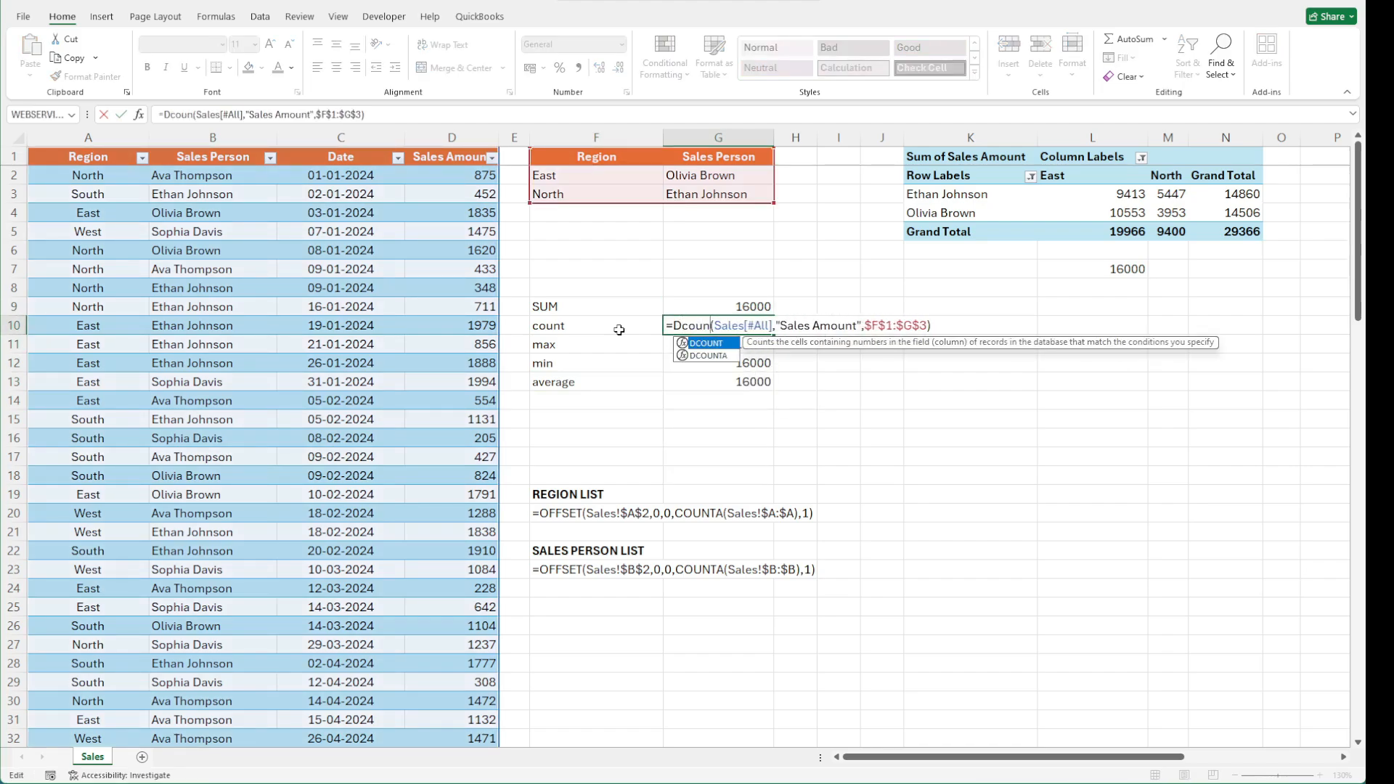
pyautogui.write('t')
pyautogui.press('Return')
pyautogui.press('F2')
pyautogui.press('Left')
pyautogui.press('Left')
pyautogui.press('Left')
pyautogui.press('Left')
pyautogui.press('Left')
pyautogui.press('Left')
pyautogui.press('Left')
pyautogui.press('Left')
pyautogui.press('Left')
pyautogui.press('Left')
pyautogui.press('Left')
pyautogui.press('Left')
pyautogui.press('Left')
pyautogui.press('Left')
pyautogui.press('Left')
pyautogui.press('Left')
pyautogui.press('Left')
pyautogui.press('Left')
pyautogui.press('Left')
pyautogui.press('Left')
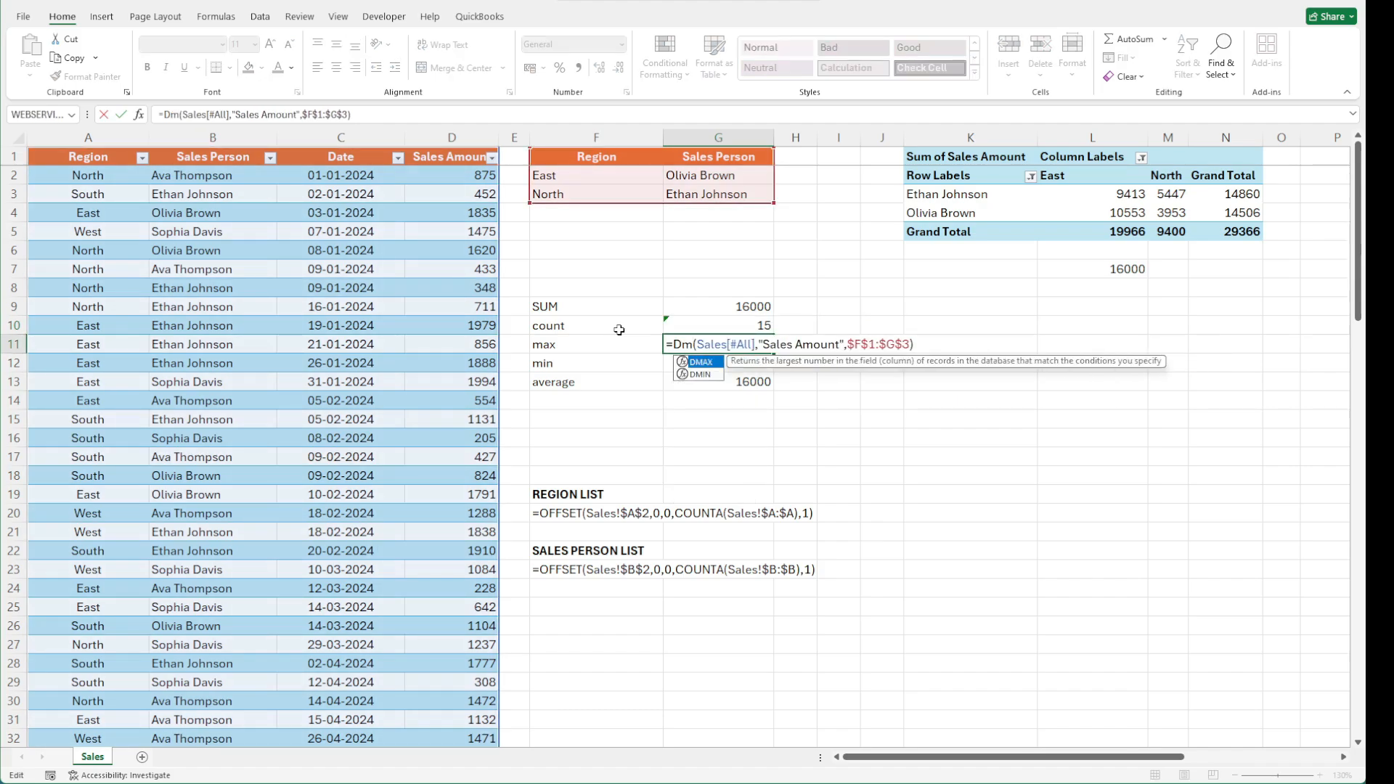
pyautogui.press('BackSpace')
pyautogui.press('BackSpace')
pyautogui.press('BackSpace')
pyautogui.write('max')
pyautogui.press('Return')
# Change the formulas in G12 to DMIN and in G13 to DAVERAGE, keeping the same arguments
pyautogui.press('F2')
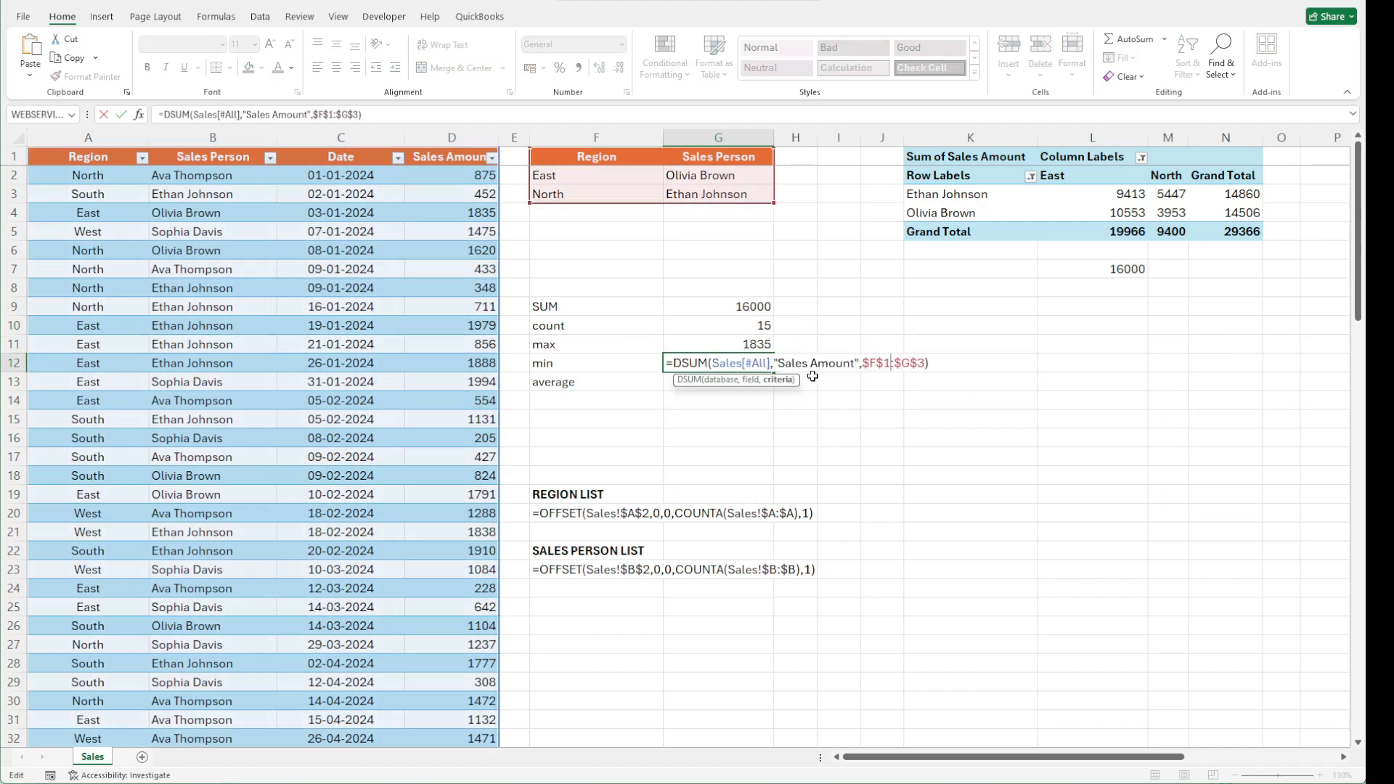
pyautogui.press('Left')
pyautogui.press('Left')
pyautogui.press('Left')
pyautogui.press('Left')
pyautogui.press('Left')
pyautogui.press('Left')
pyautogui.press('Left')
pyautogui.press('Left')
pyautogui.press('Left')
pyautogui.press('Left')
pyautogui.press('Left')
pyautogui.press('Left')
pyautogui.press('Left')
pyautogui.press('Left')
pyautogui.press('Left')
pyautogui.press('Left')
pyautogui.press('Left')
pyautogui.press('Left')
pyautogui.press('Left')
pyautogui.press('Left')
pyautogui.press('BackSpace')
pyautogui.press('BackSpace')
pyautogui.press('BackSpace')
pyautogui.write('min')
pyautogui.press('Return')
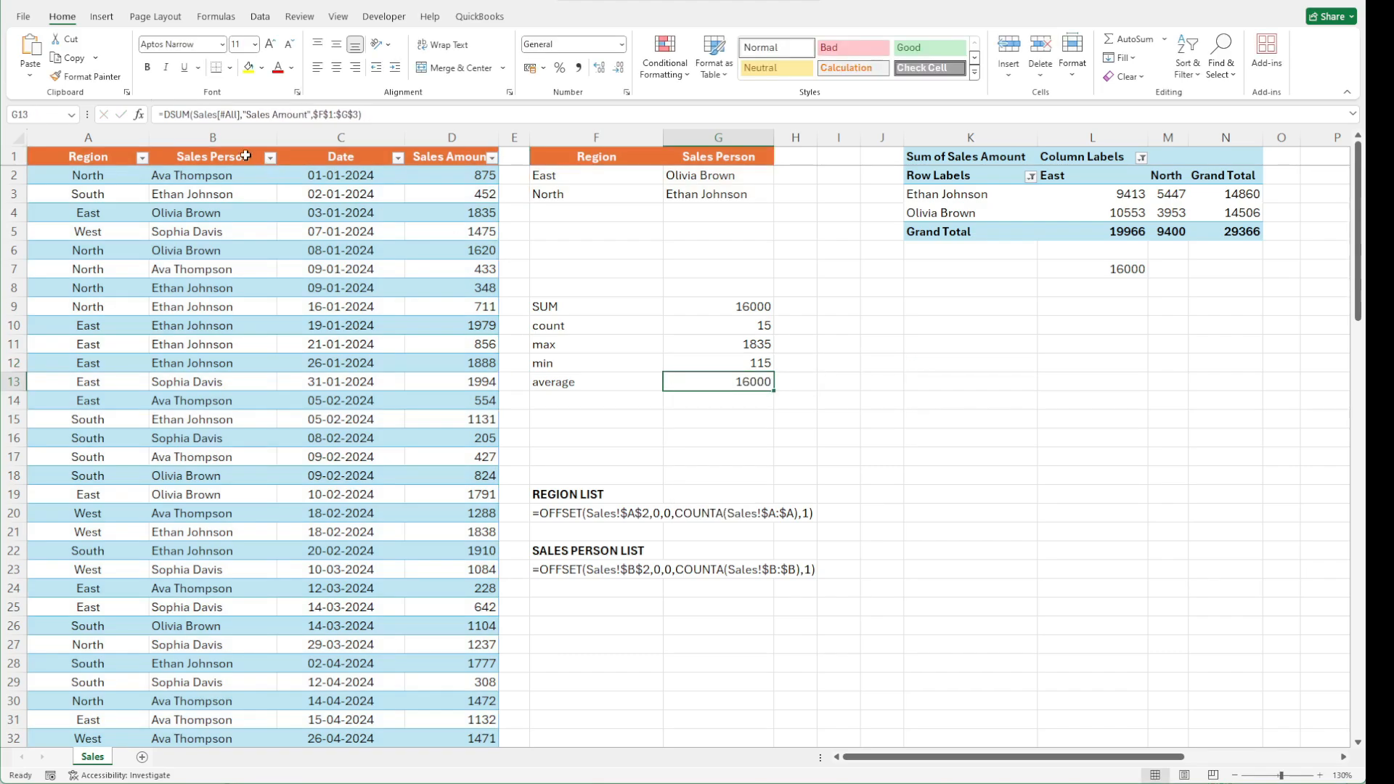
pyautogui.click(185, 115)
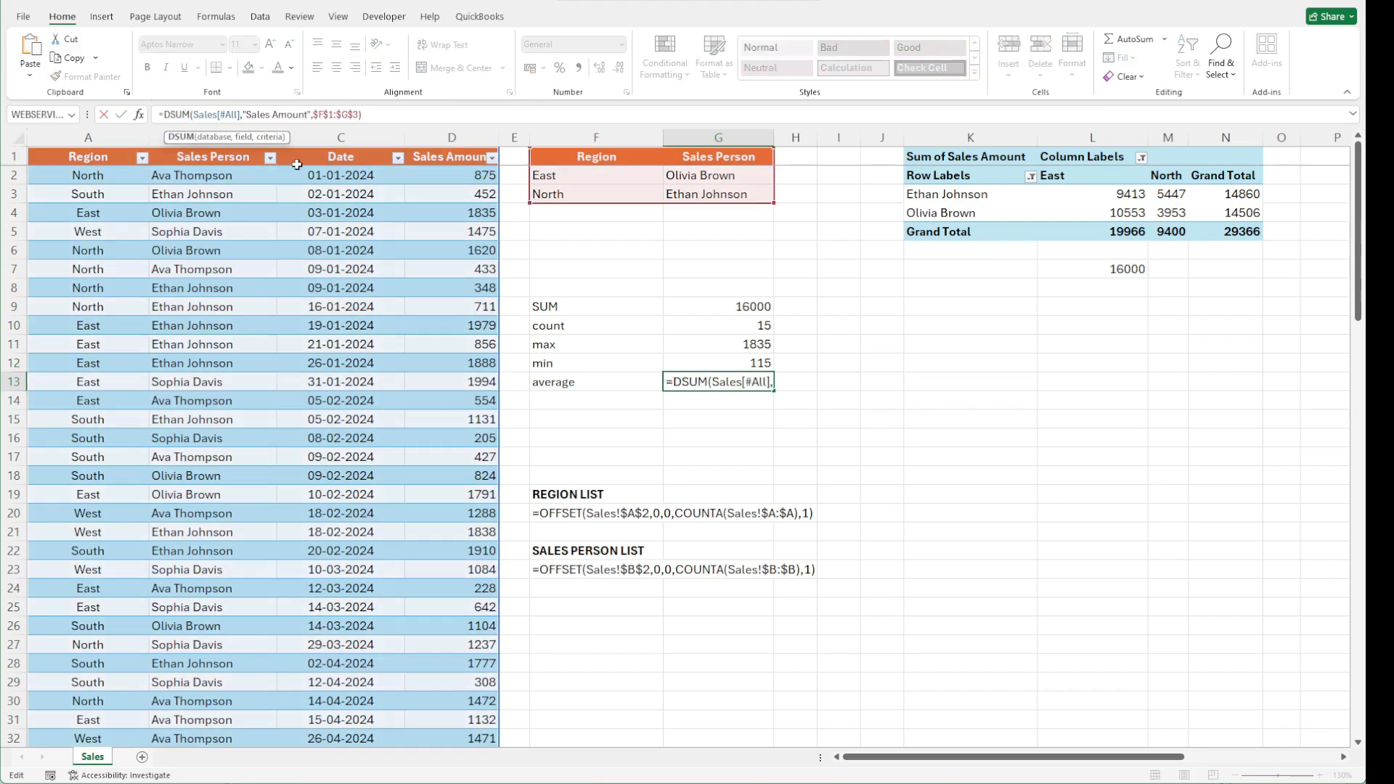
pyautogui.press('BackSpace')
pyautogui.press('BackSpace')
pyautogui.press('BackSpace')
pyautogui.write('average')
pyautogui.hotkey('ctrl', 'Return')
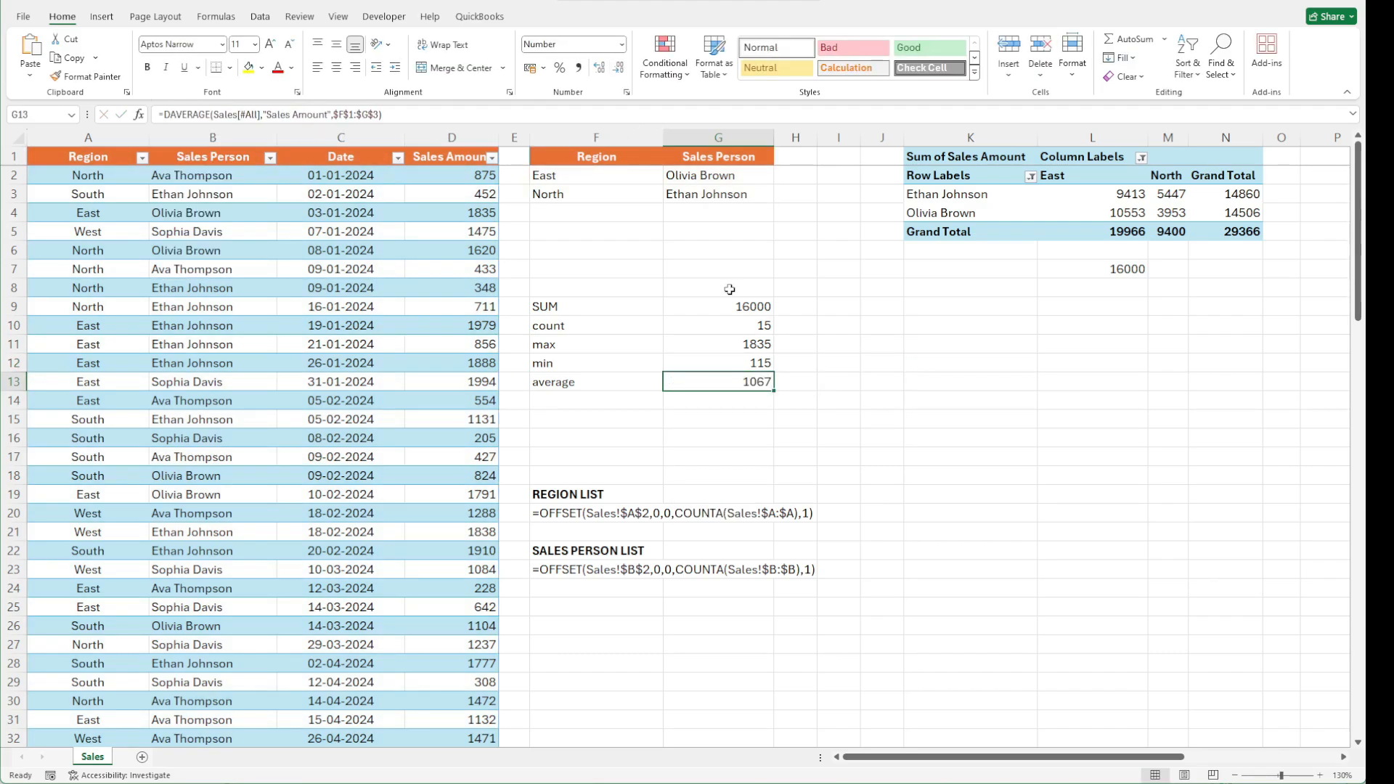
# Copy the Date column header from the sales table into H1 and I1 of the criteria range
pyautogui.click(832, 344)
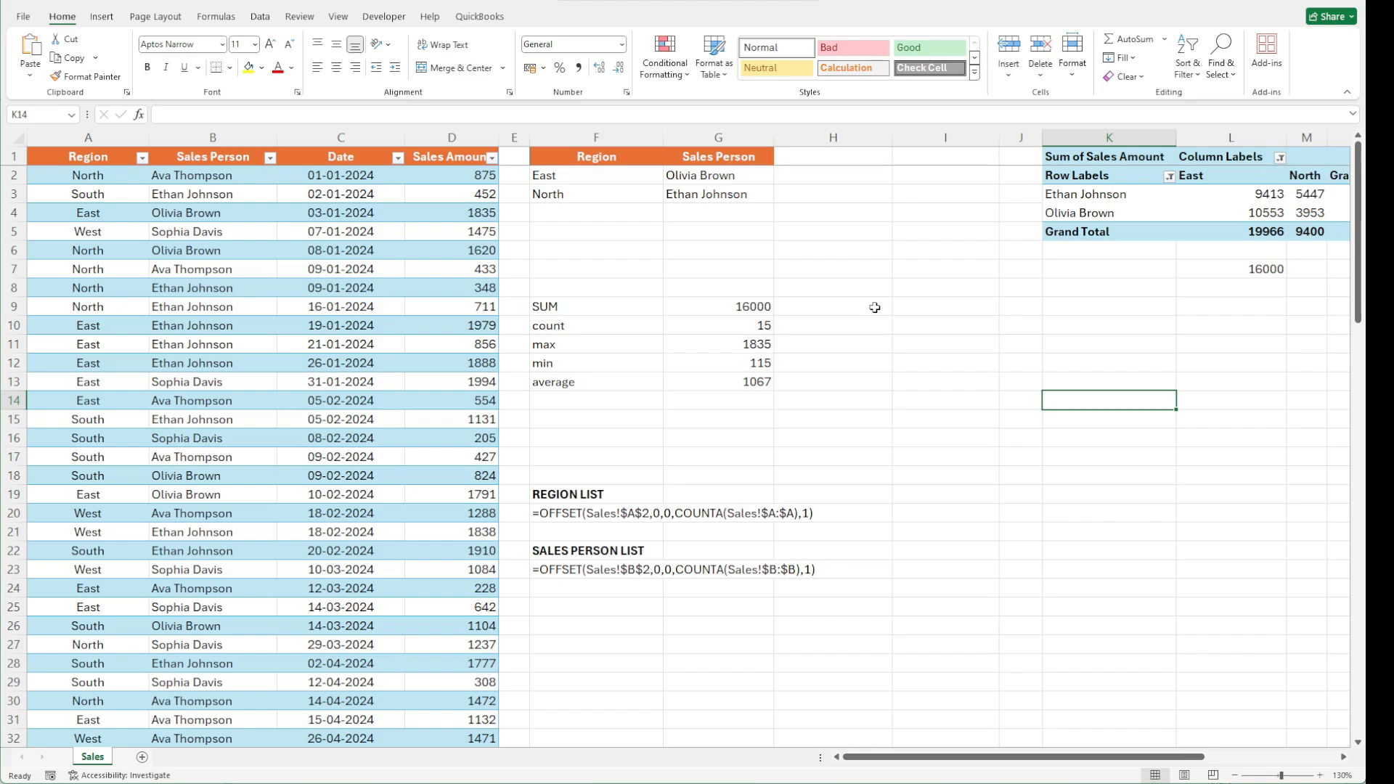
pyautogui.click(341, 156)
pyautogui.hotkey('ctrl', 'c')
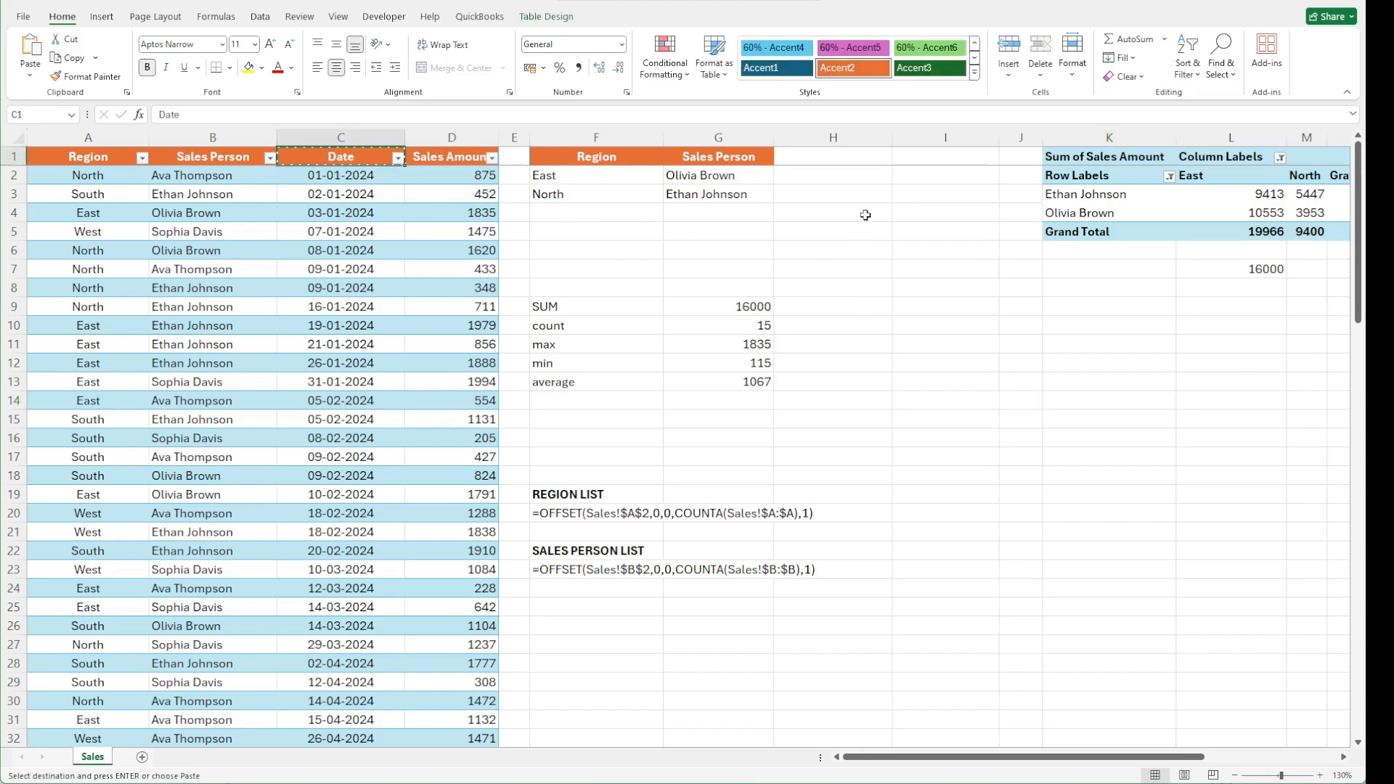
pyautogui.click(856, 158)
pyautogui.moveTo(856, 159); pyautogui.dragTo(898, 155)
pyautogui.hotkey('ctrl', 'v')
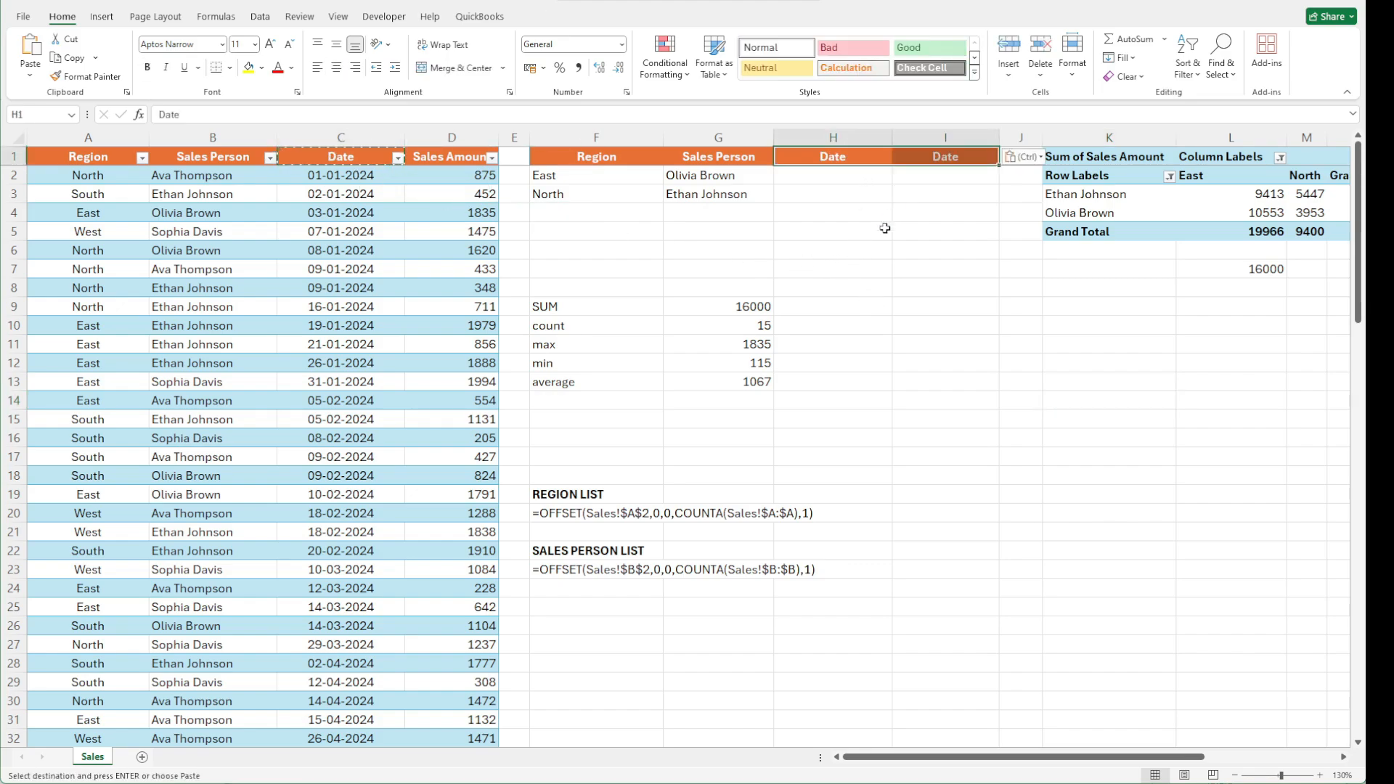
# Enter date criteria <=01/02/2024 in H2 and >=30/06/2024 in I2
pyautogui.click(835, 286)
pyautogui.doubleClick(806, 178)
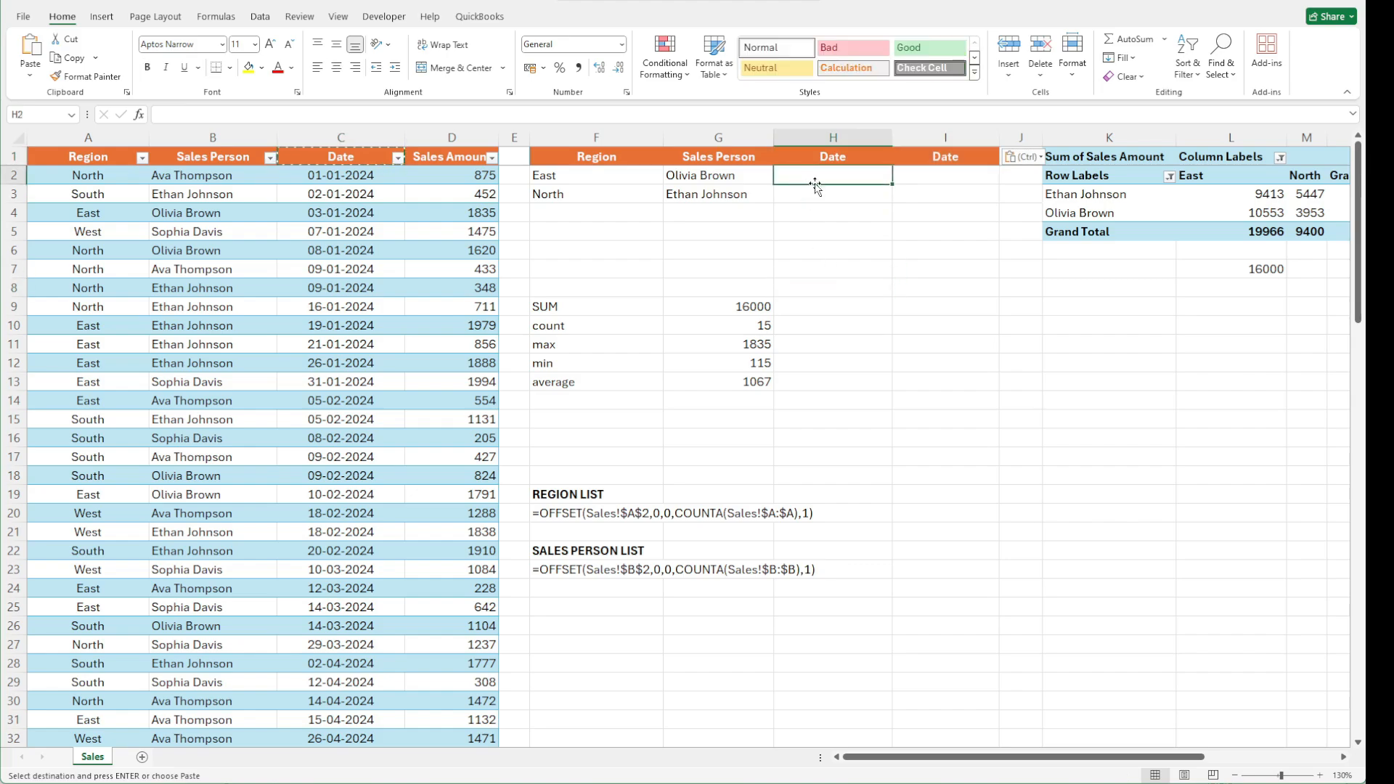
pyautogui.write('<')
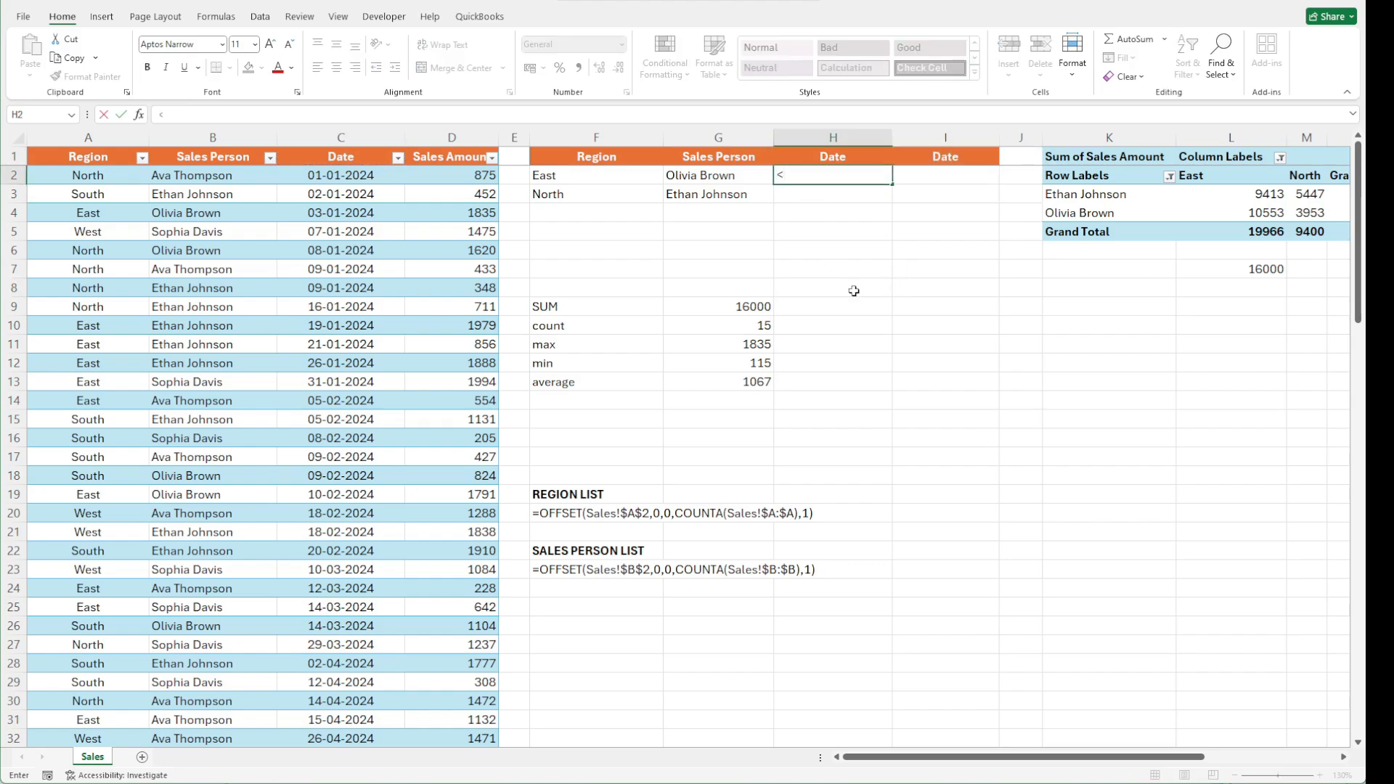
pyautogui.write('=01/02/2024')
pyautogui.press('Tab')
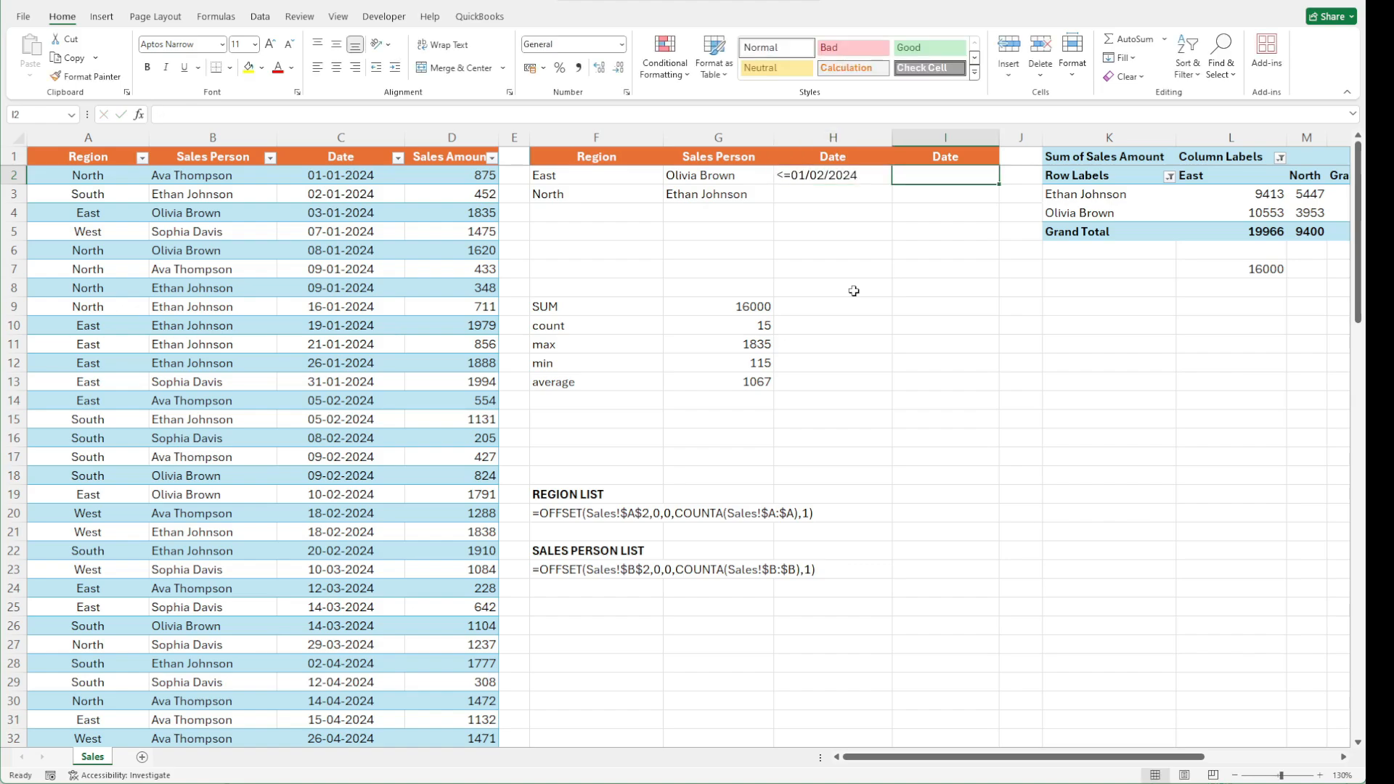
pyautogui.write('>=')
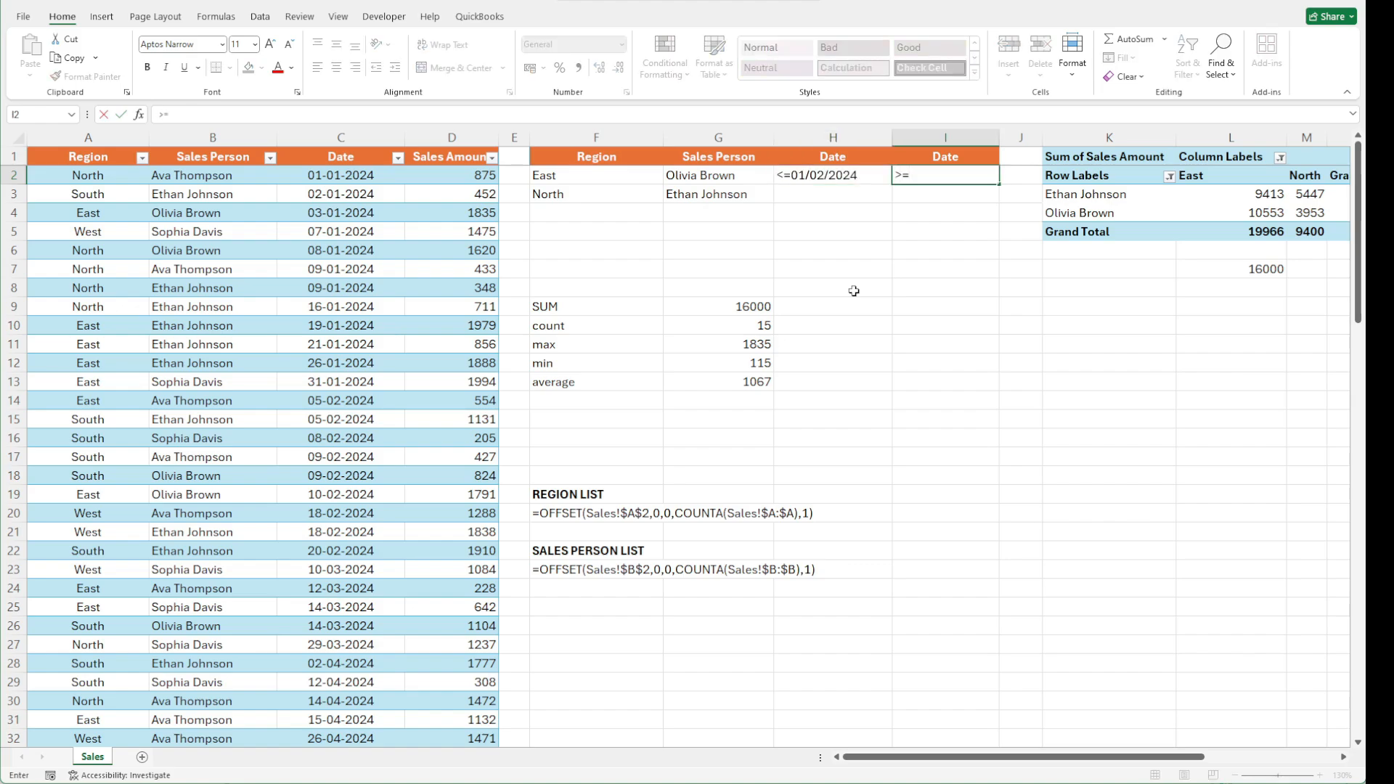
pyautogui.write('30/06/202')
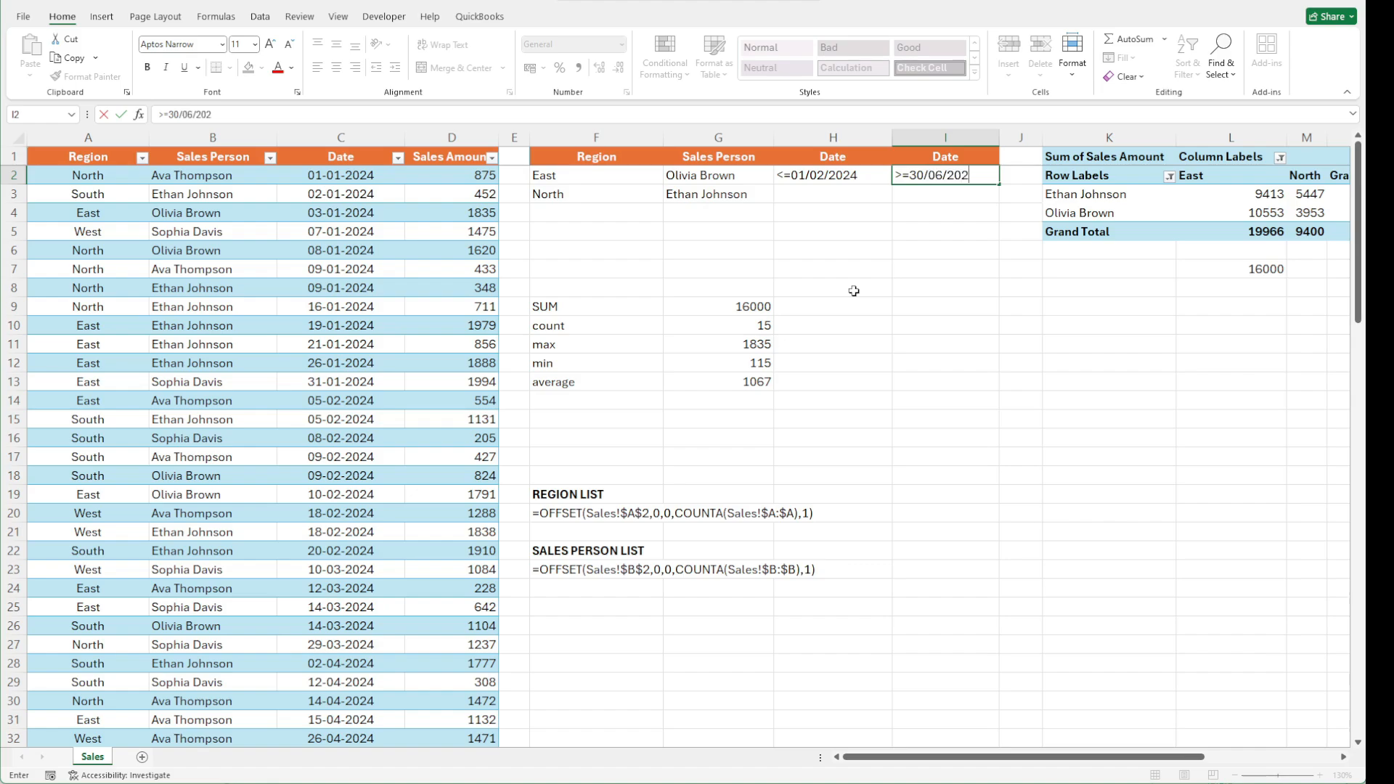
pyautogui.write('4')
# Copy the two date criteria from H2:I2 into H3:I3
pyautogui.press('Left')
pyautogui.hotkey('shift', 'Right')
pyautogui.hotkey('ctrl', 'c')
pyautogui.press('Down')
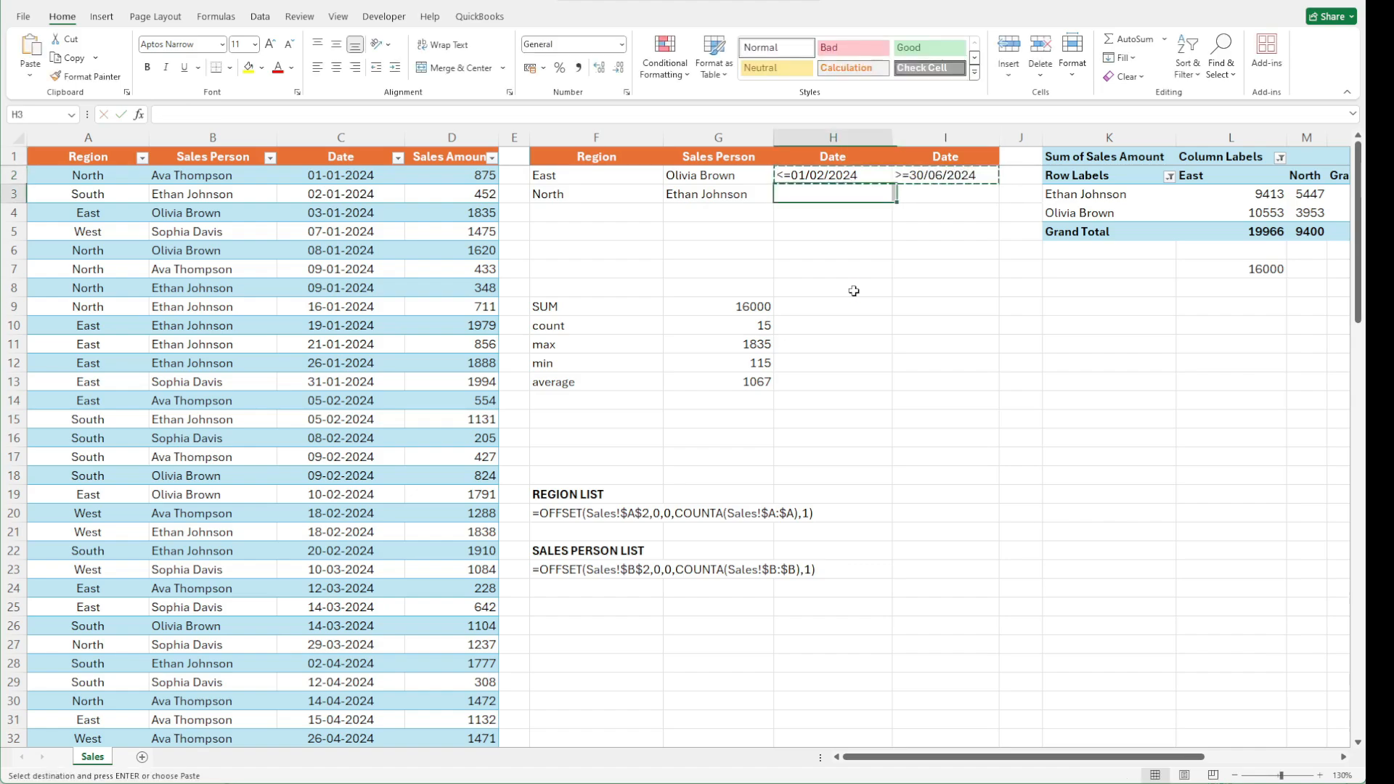
pyautogui.press('Return')
pyautogui.click(854, 290)
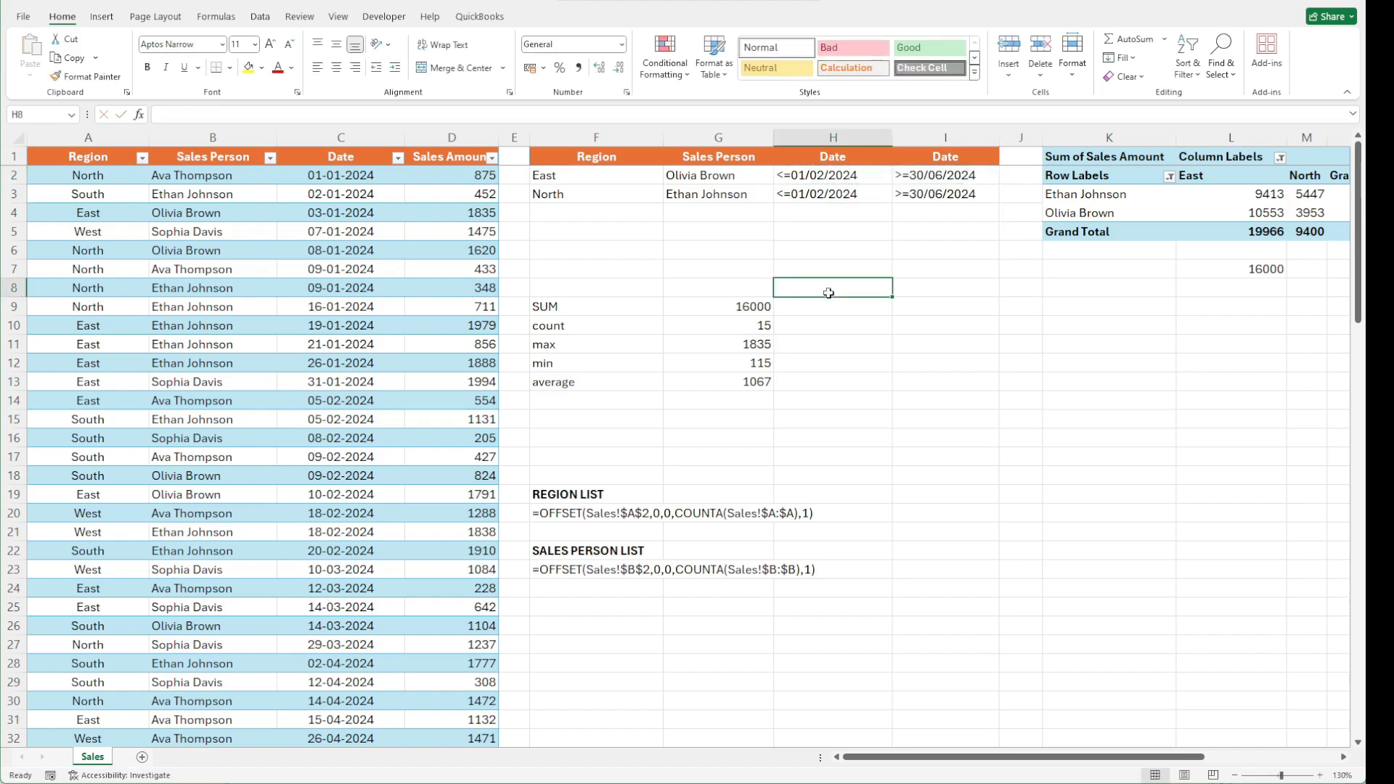
# Extend the DSUM criteria range in G9 to $F$1:$I$3
pyautogui.click(933, 200)
pyautogui.click(755, 309)
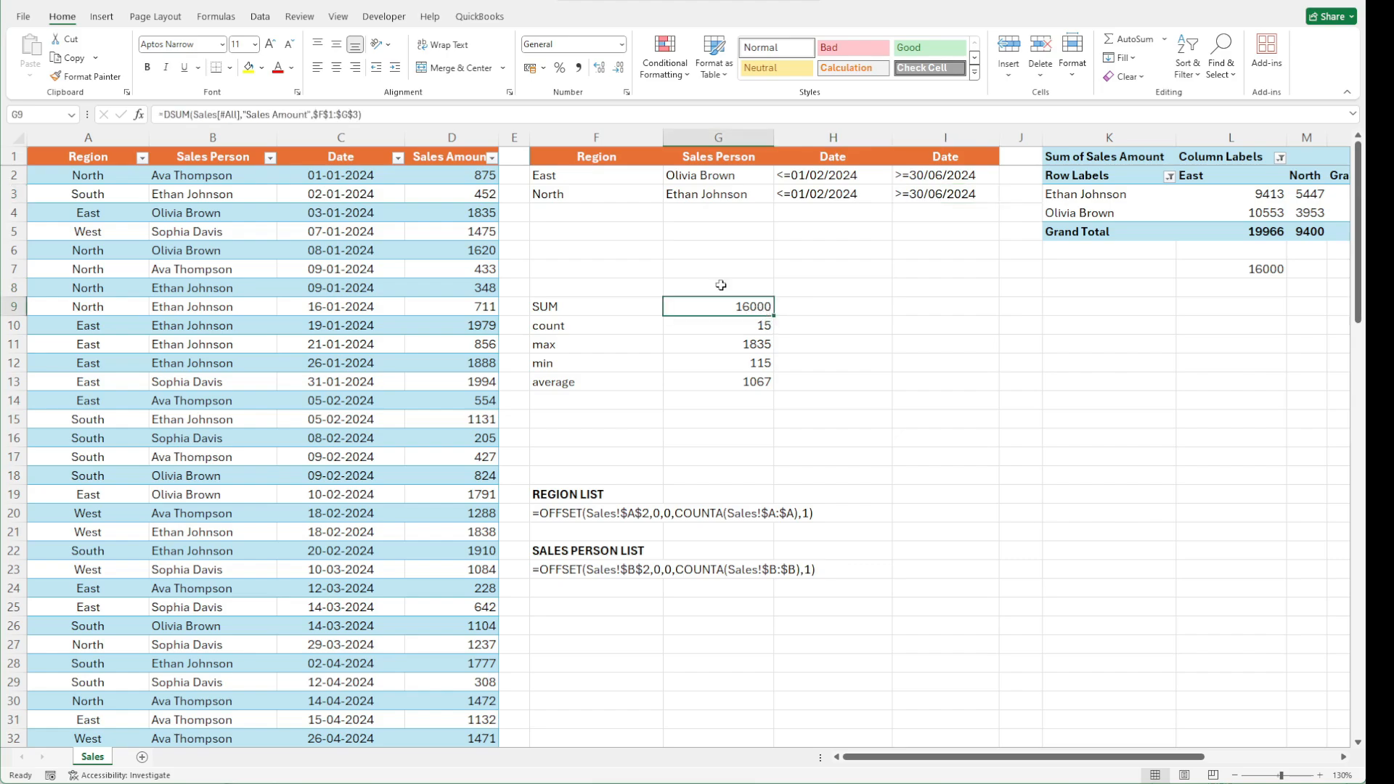
pyautogui.click(358, 114)
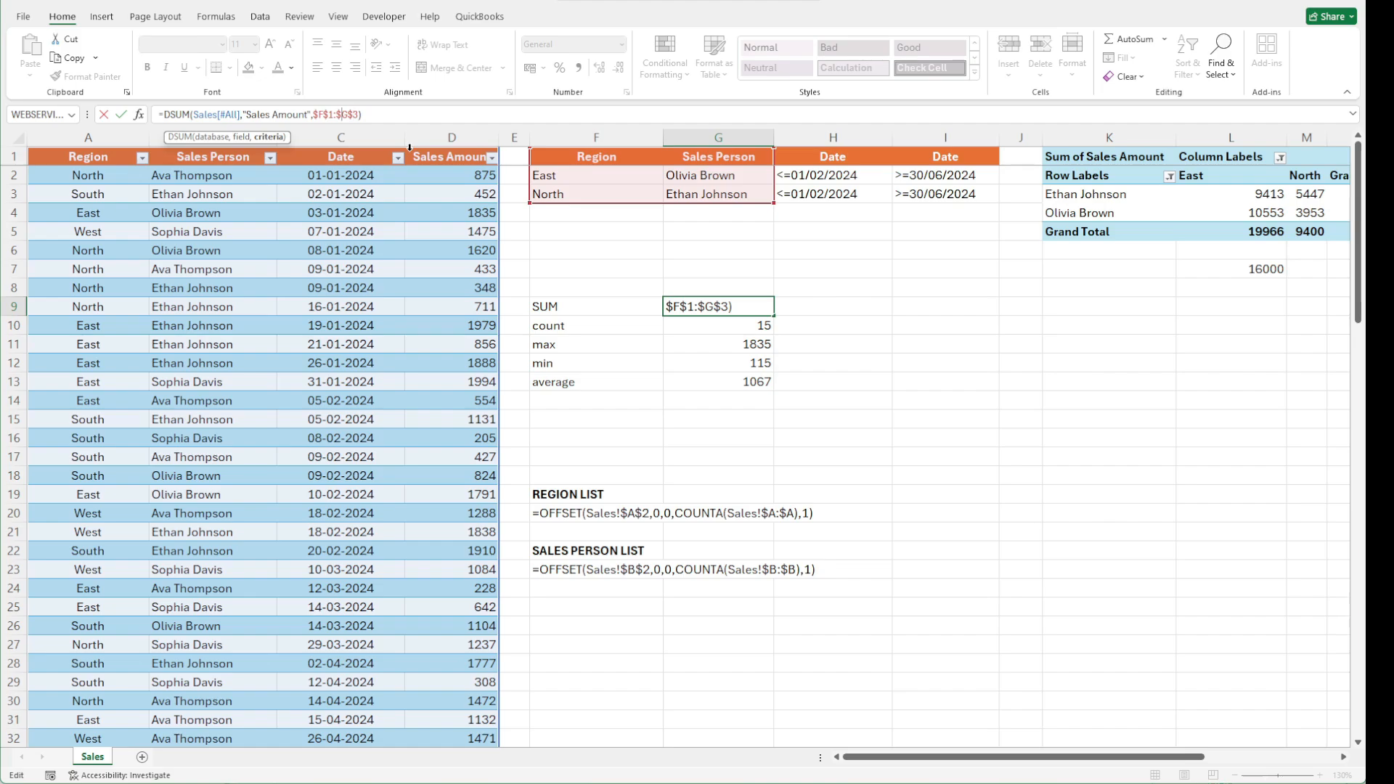
pyautogui.press('BackSpace')
pyautogui.write('I')
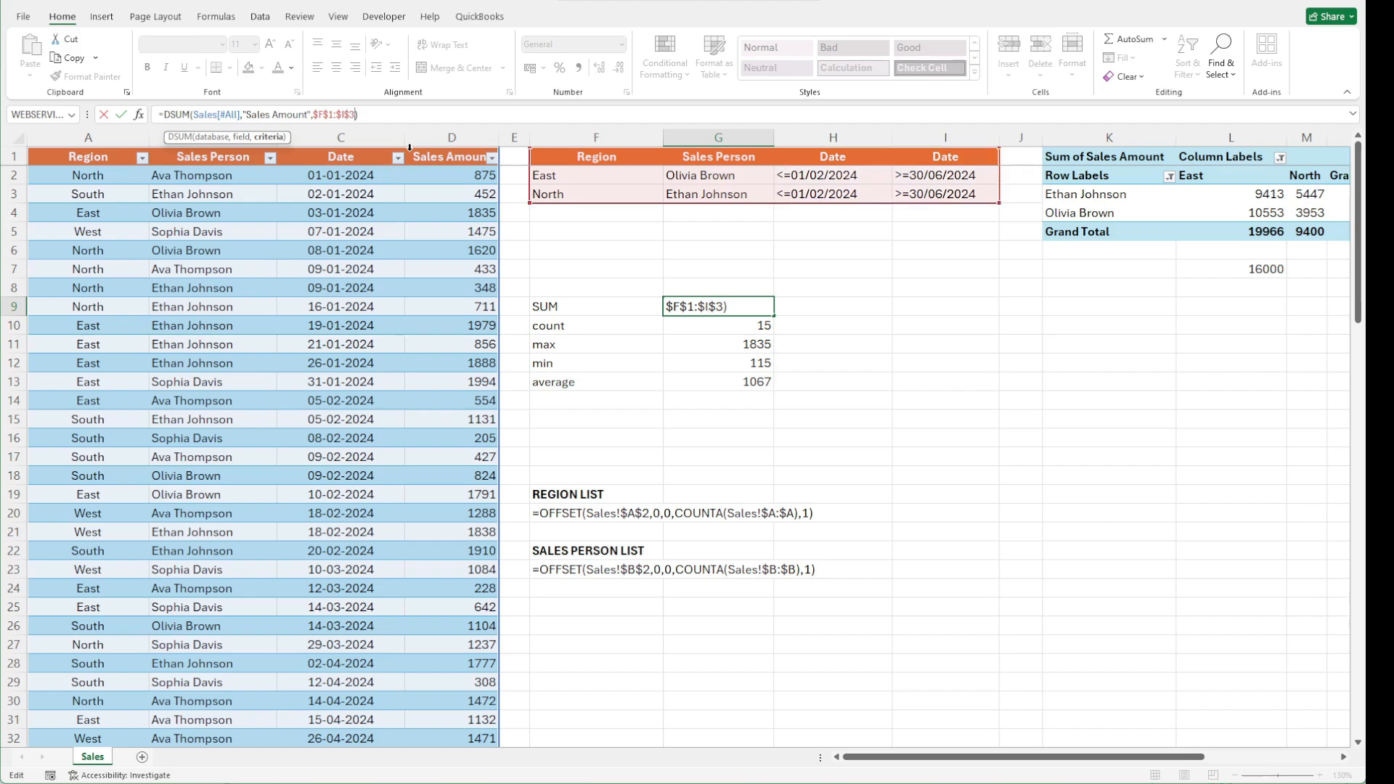
pyautogui.hotkey('ctrl', 'Return')
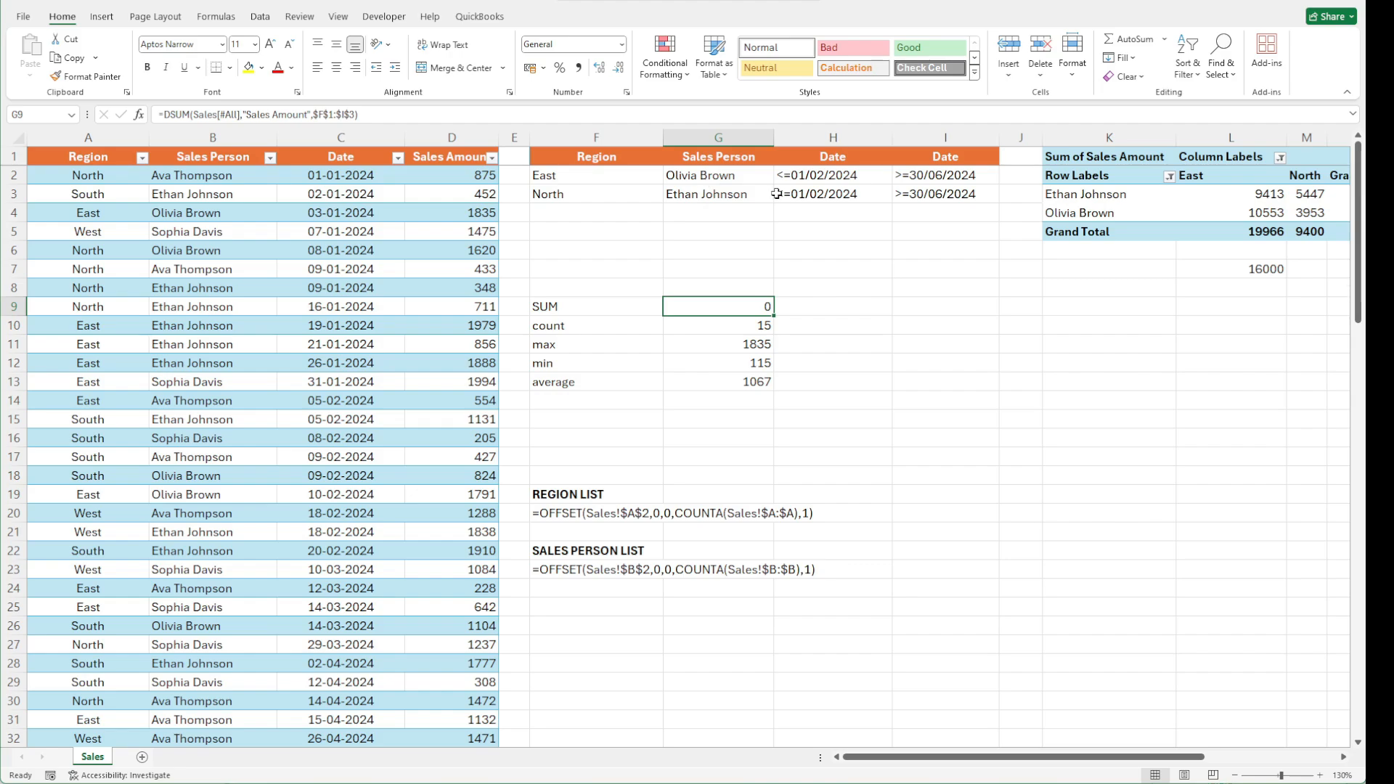
# Change the date criteria to >=01/02/2024 in H2 and <=30/06/2024 in I3
pyautogui.doubleClick(825, 175)
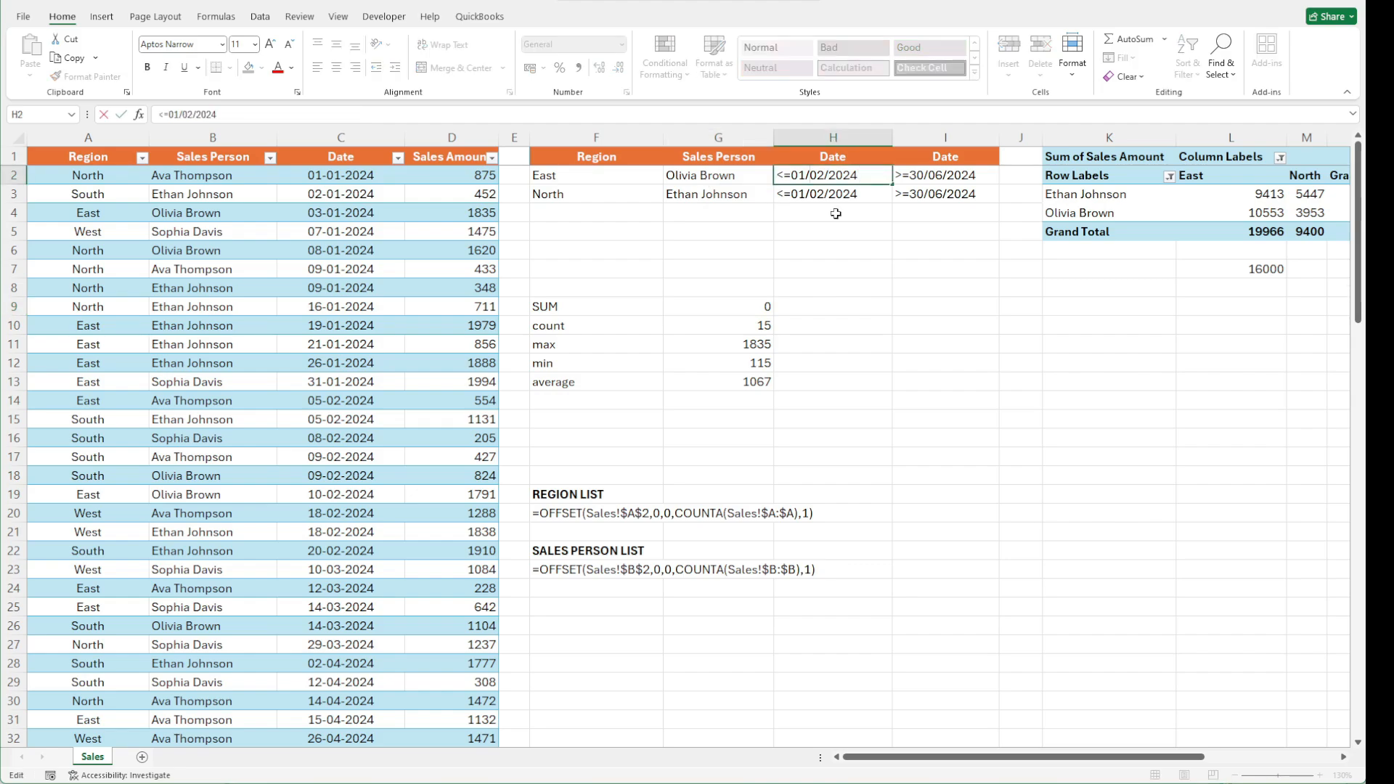
pyautogui.press('Home')
pyautogui.press('Delete')
pyautogui.write('>')
pyautogui.press('Return')
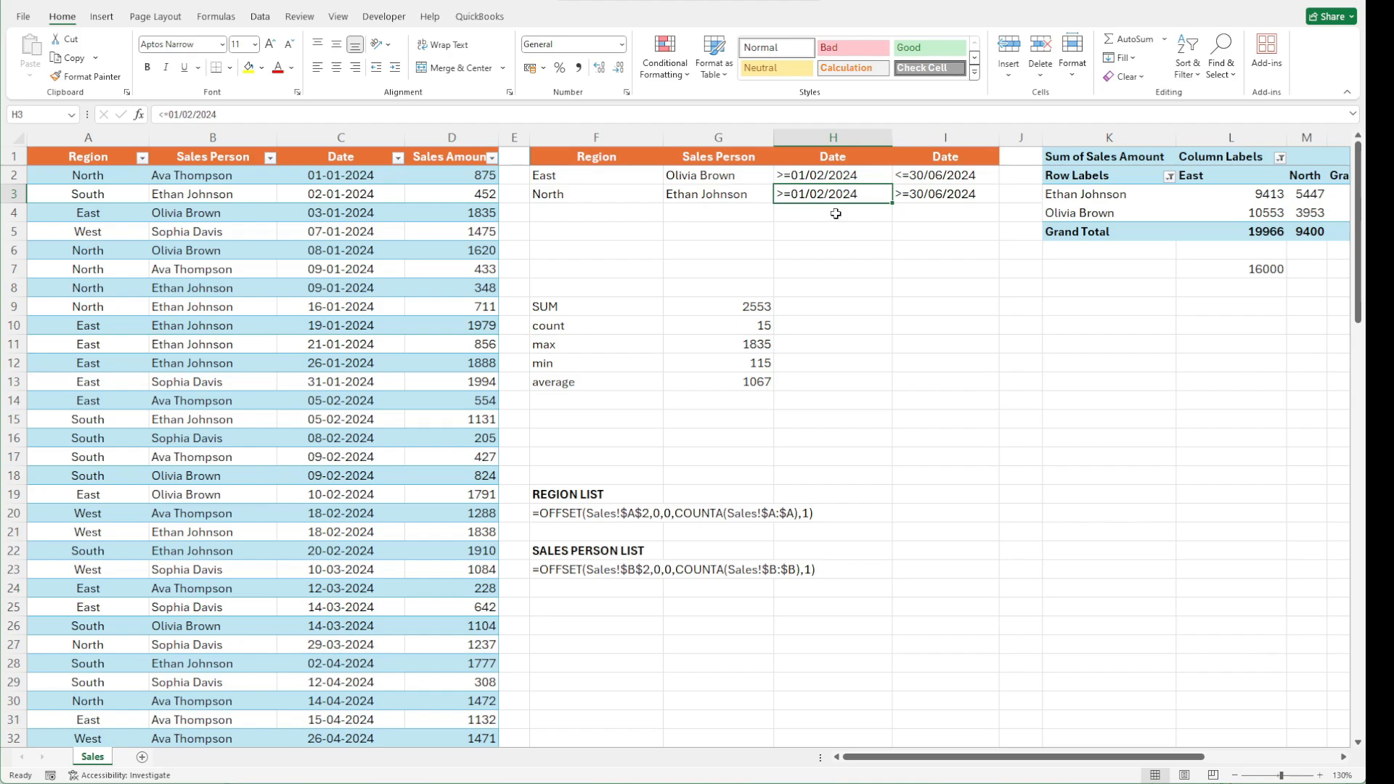
pyautogui.press('Right')
pyautogui.press('F2')
pyautogui.press('Home')
pyautogui.press('Delete')
pyautogui.write('<')
pyautogui.hotkey('ctrl', 'Return')
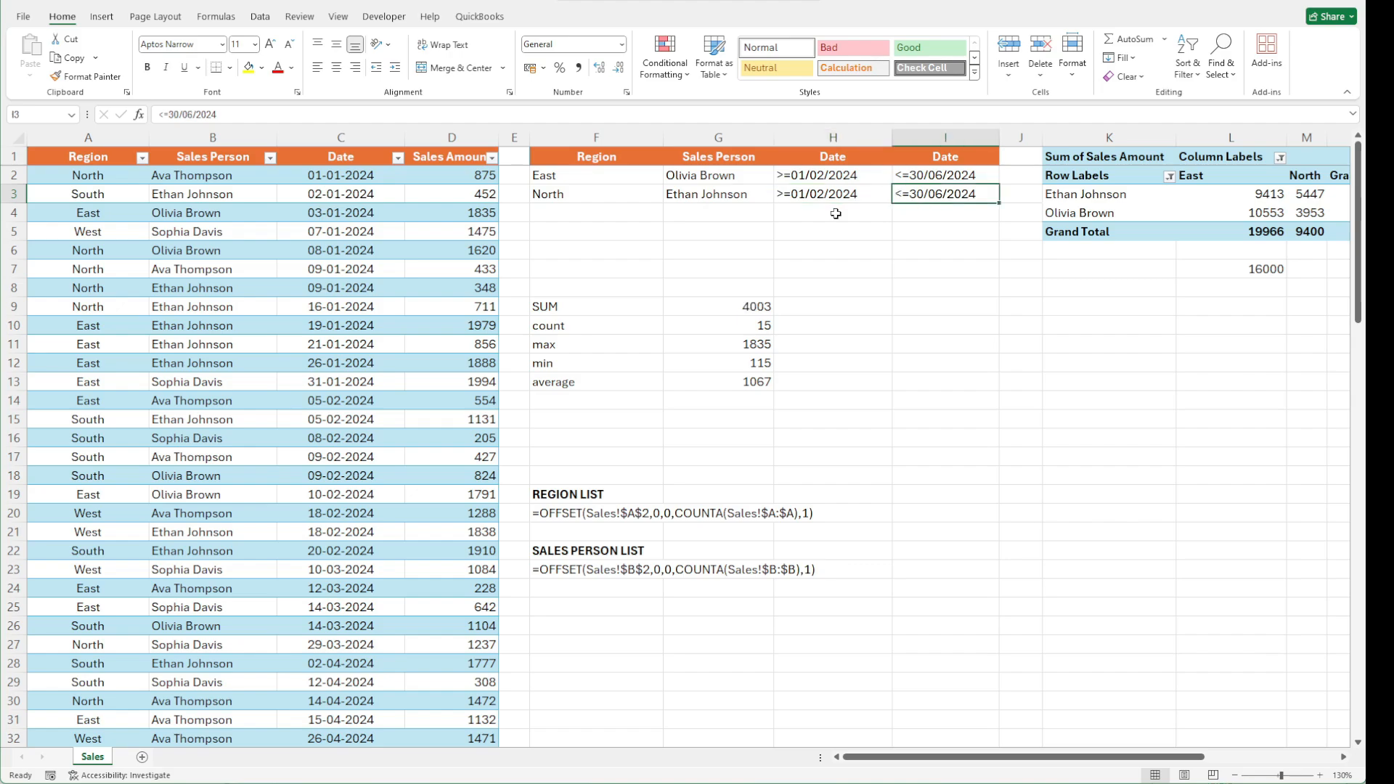
pyautogui.press('Up')
pyautogui.press('Left')
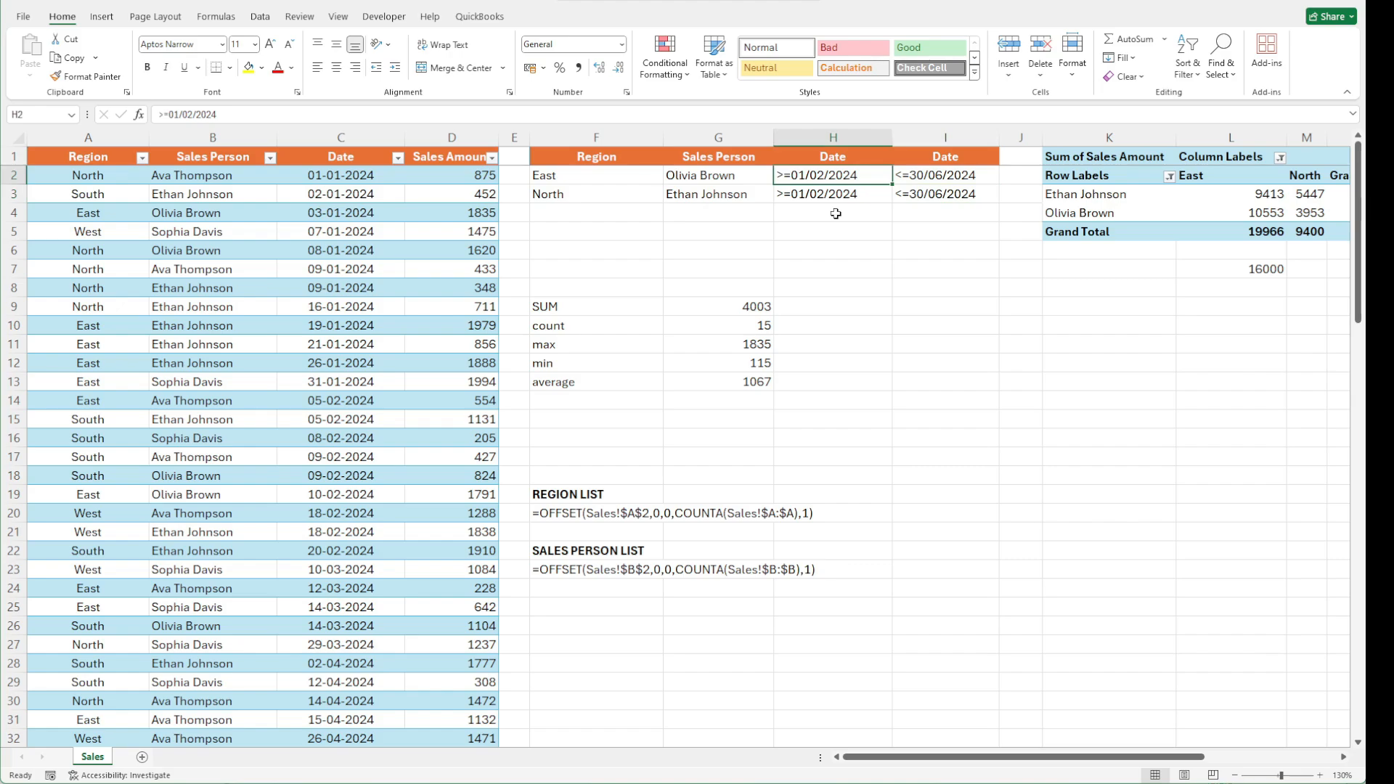
pyautogui.press('Right')
pyautogui.press('Down')
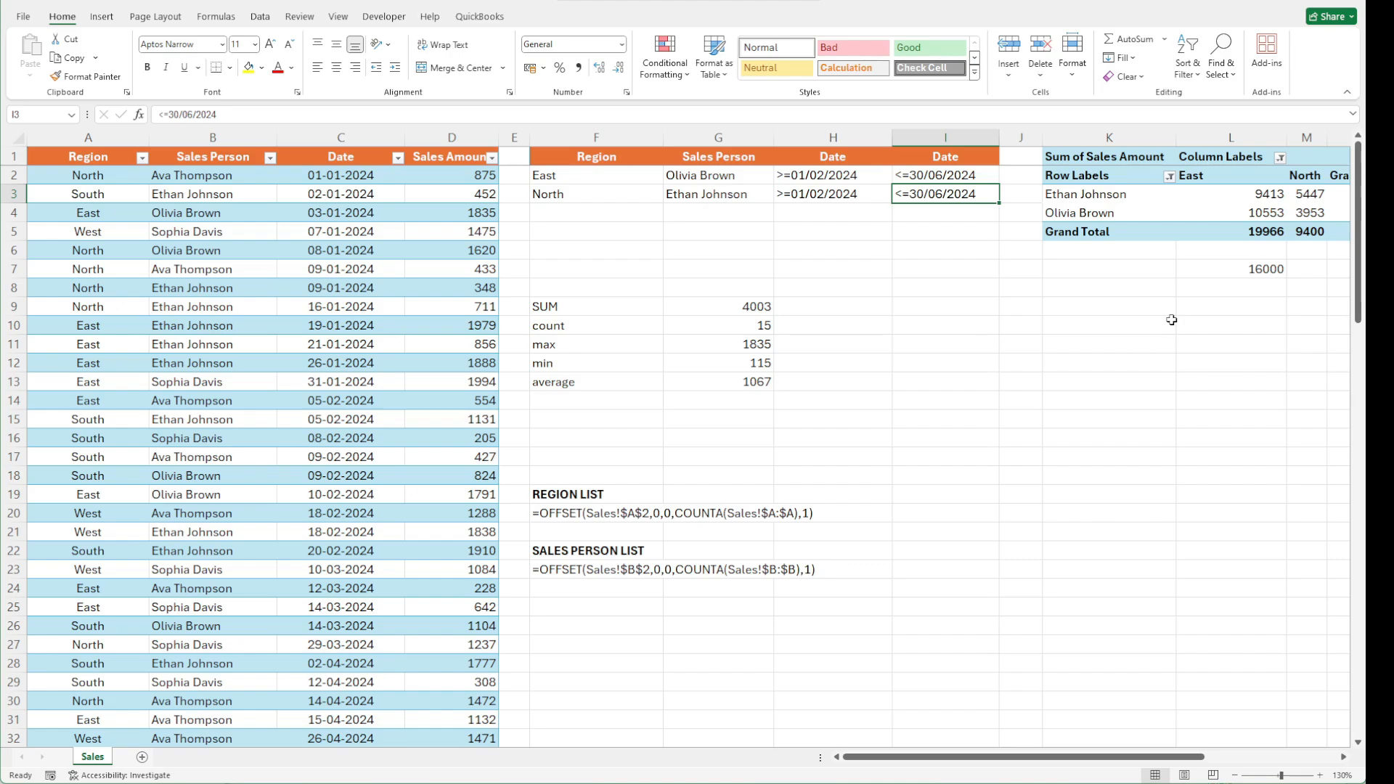
pyautogui.click(944, 344)
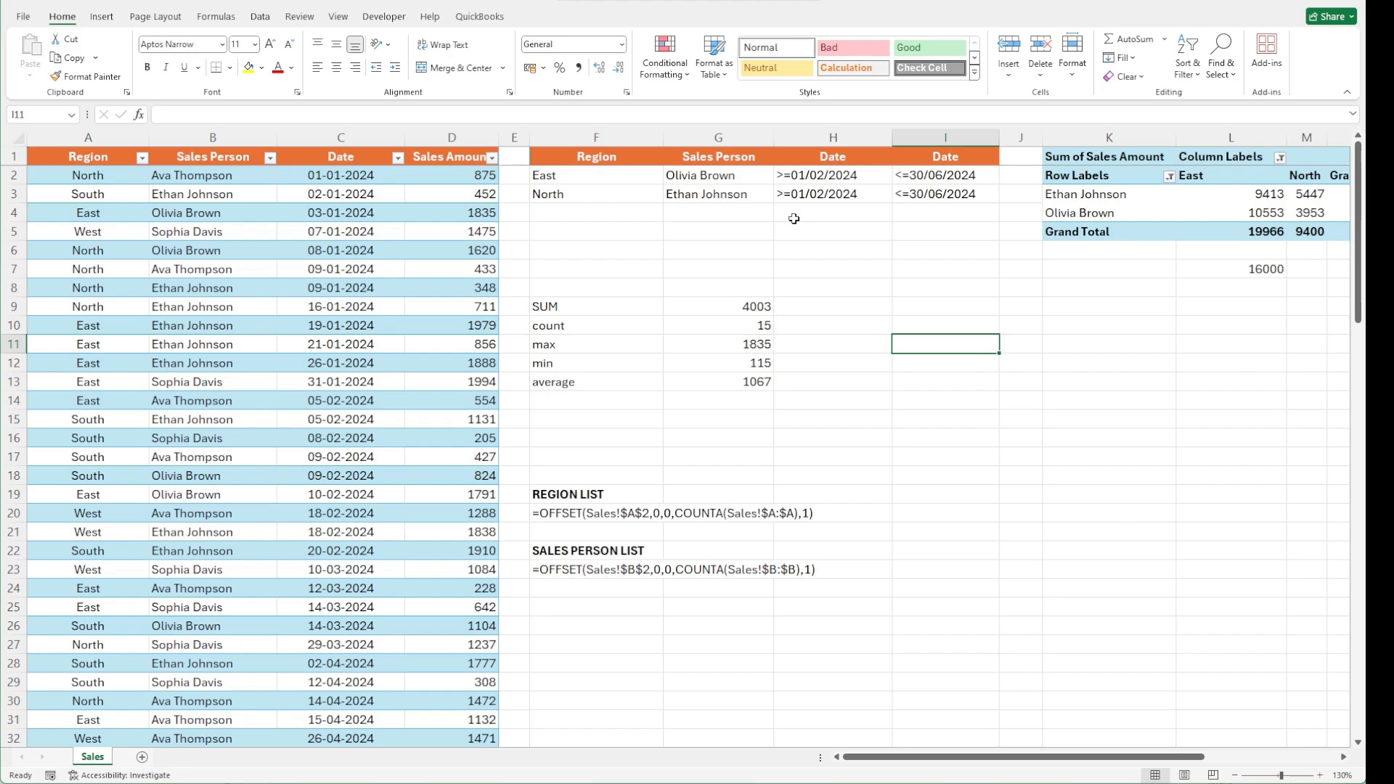
# Replace the East sales person criterion in G2 with the wildcard *E
pyautogui.click(708, 184)
pyautogui.write('*E')
pyautogui.press('Return')
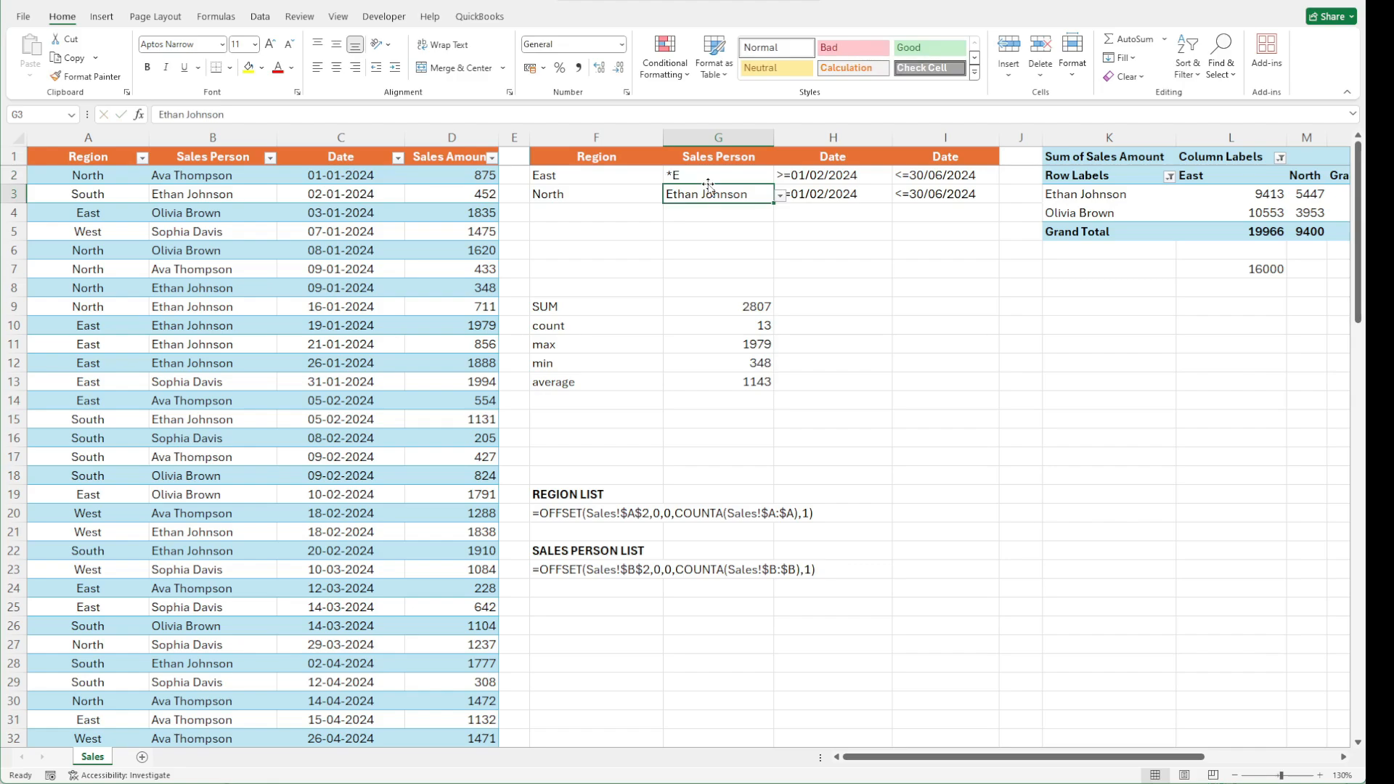
# Replace the North sales person criterion in G3 with the wildcard *O
pyautogui.hotkey('ctrl', 'd')
pyautogui.press('Left')
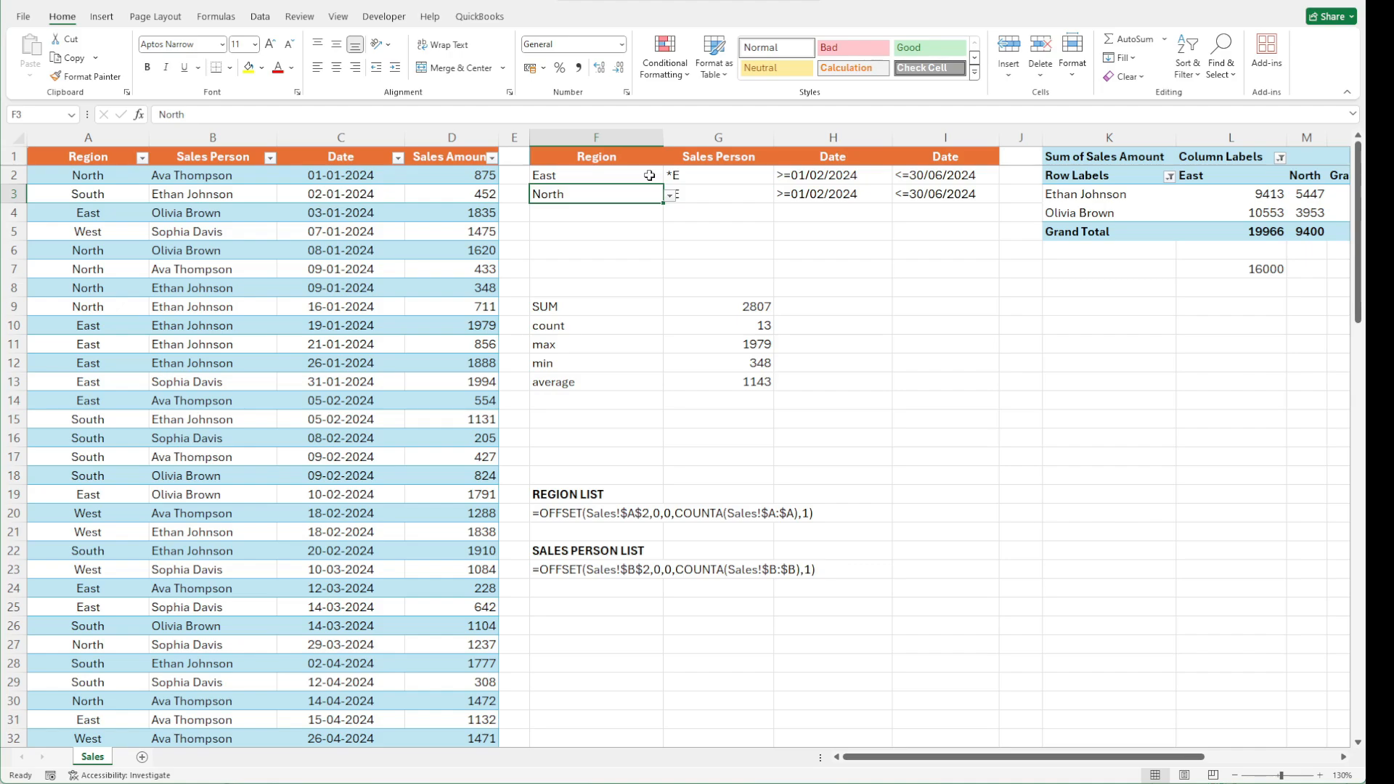
pyautogui.press('Right')
pyautogui.write('*O')
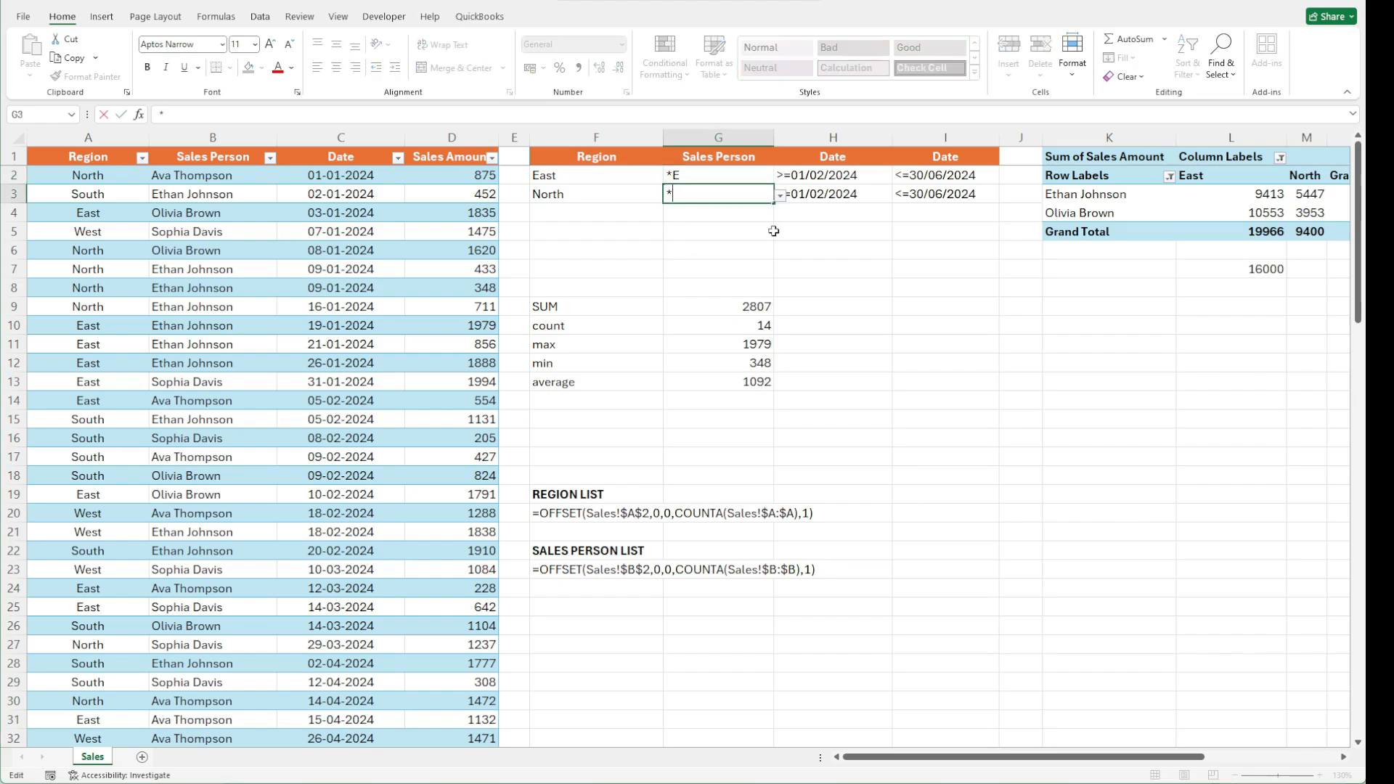
pyautogui.press('Return')
pyautogui.press('Down')
pyautogui.press('Down')
pyautogui.press('Down')
pyautogui.press('Down')
pyautogui.press('Down')
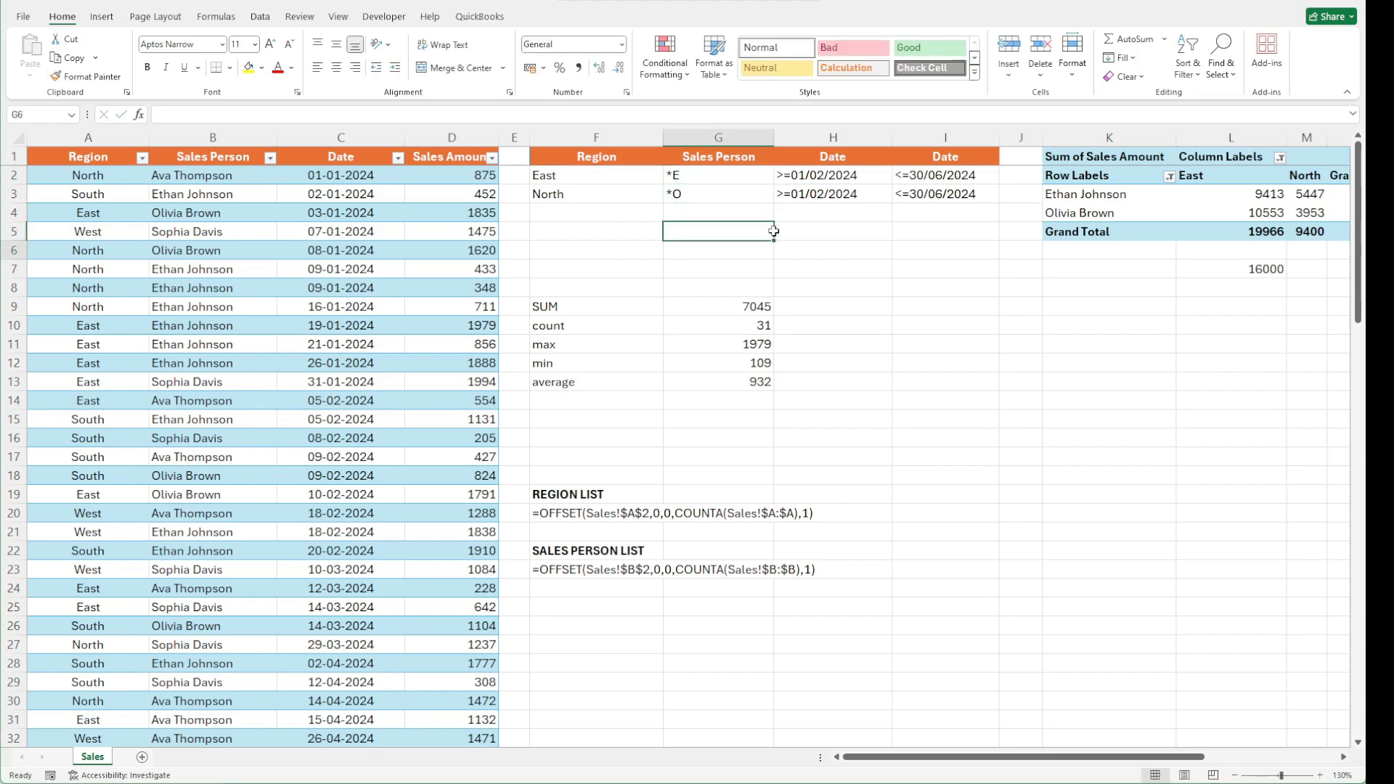